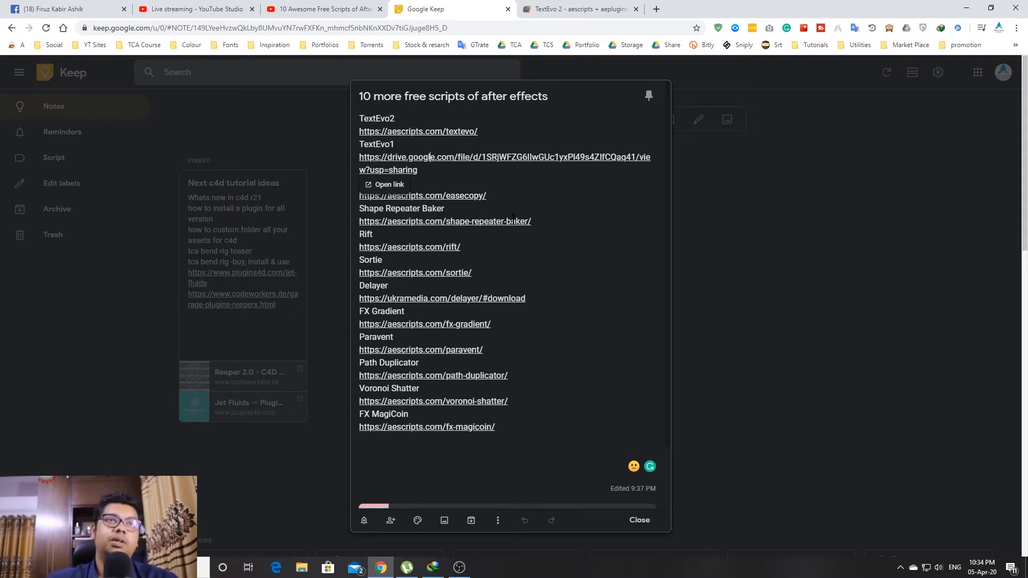
Switch to the open TextEvo 2 product page on aescripts
left_click(519, 6)
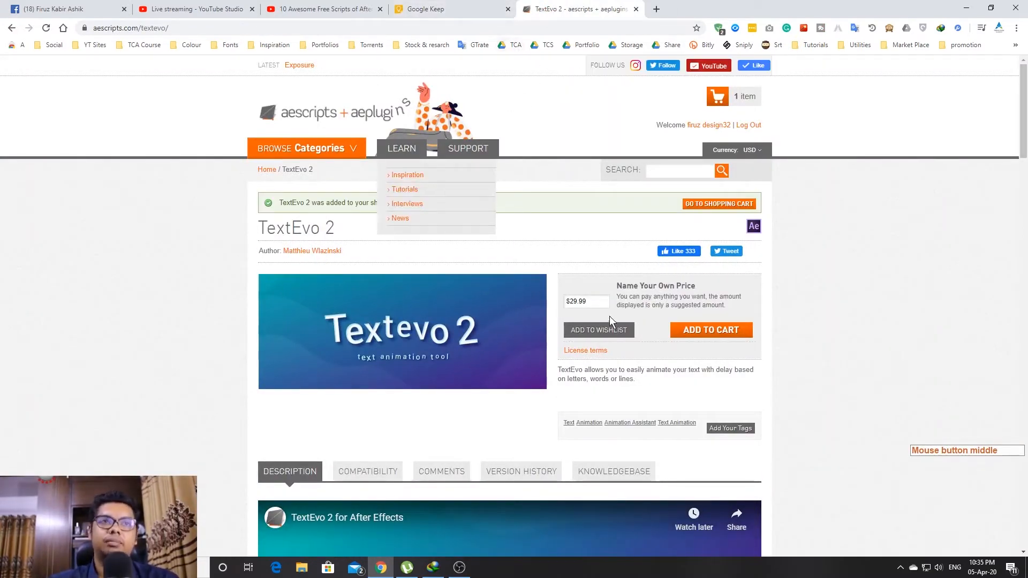
Enter a price of $0 for TextEvo 2 and submit it
left_click(598, 301)
type("0")
key("Return")
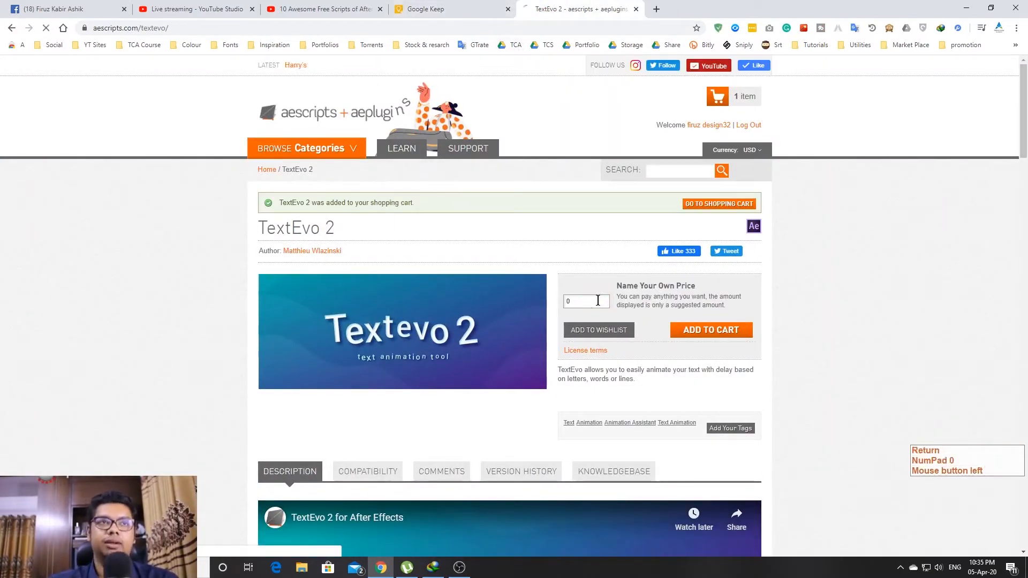
Check out and place the free TextEvo 2 order, then view My Downloads & Licenses
left_click(745, 99)
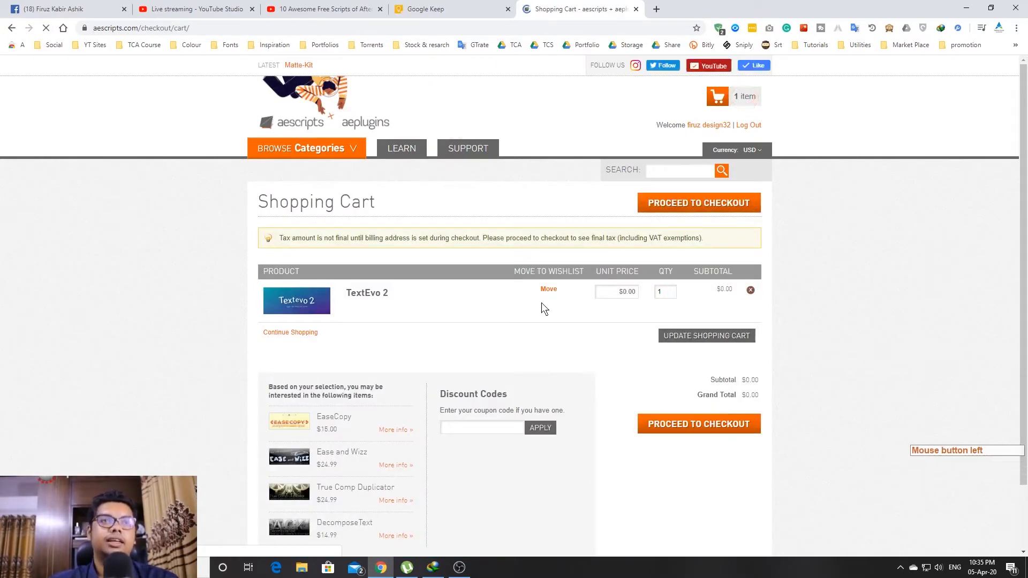
left_click(716, 432)
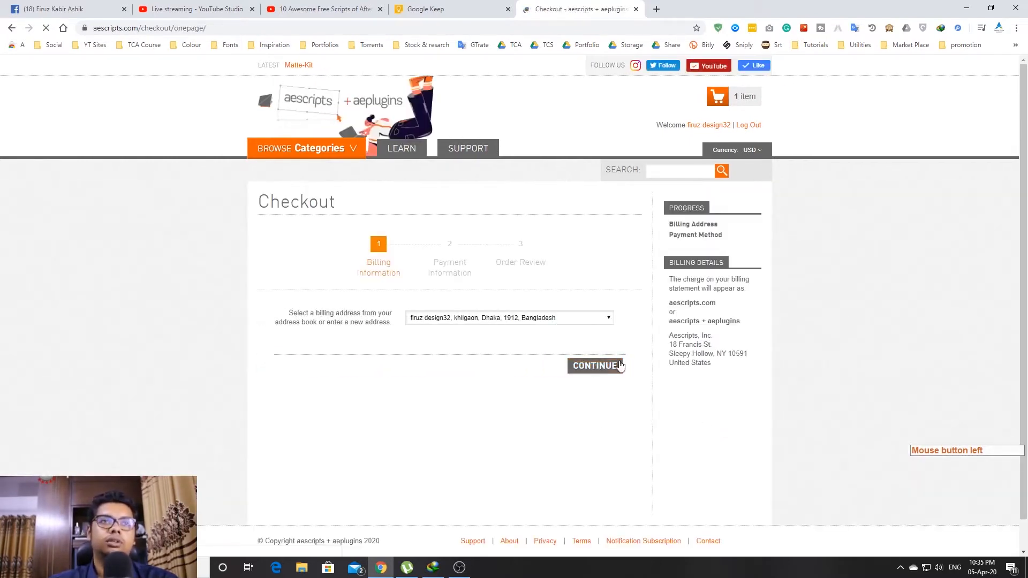
left_click(596, 365)
scroll(597, 369, "down", 1)
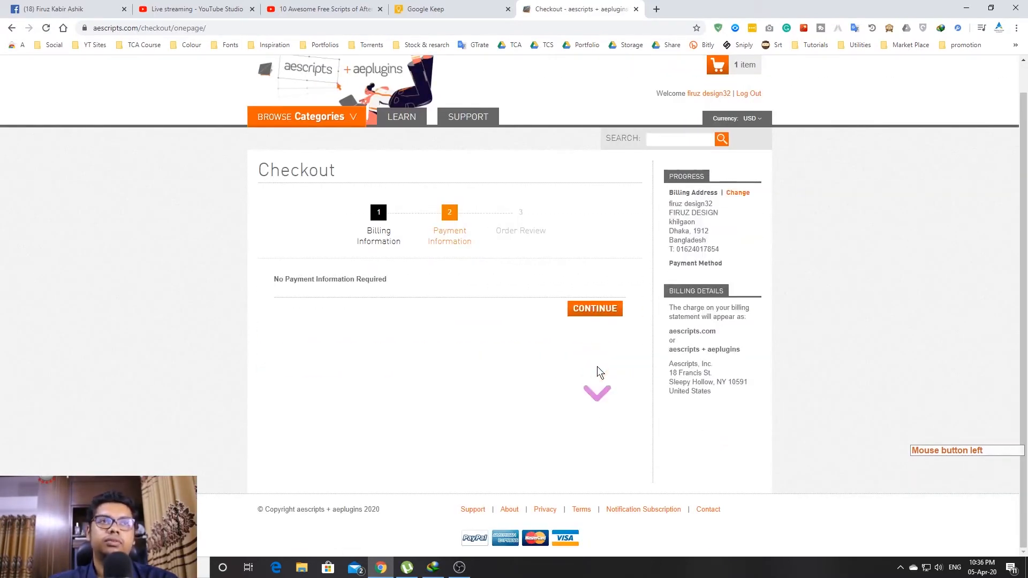
double_click(594, 312)
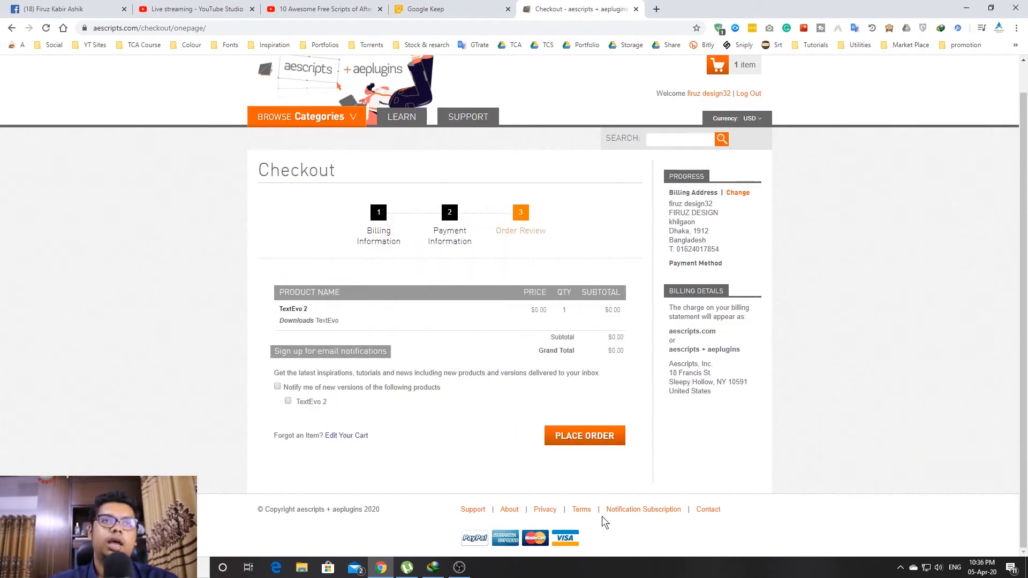
left_click(604, 444)
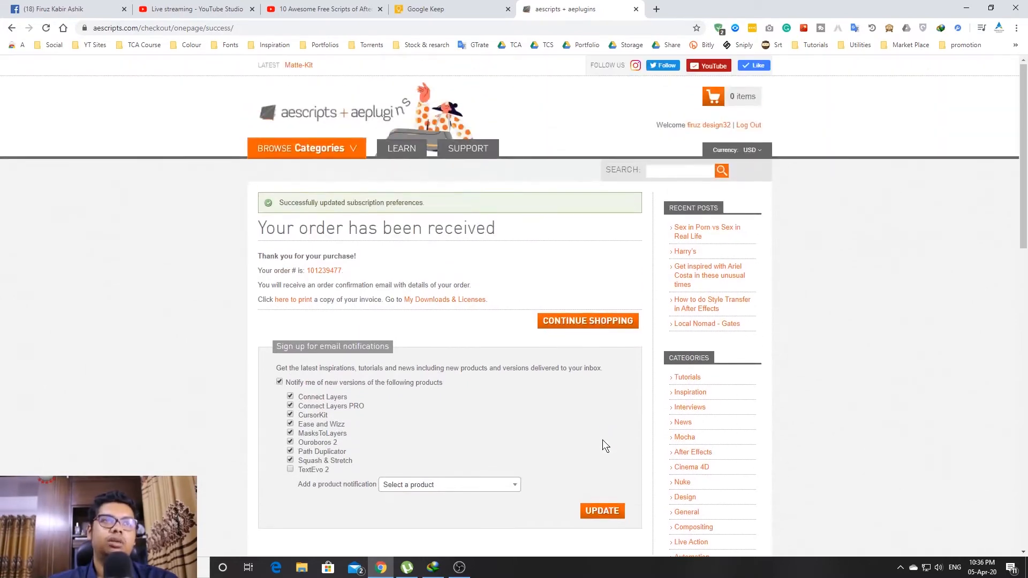
left_click(443, 304)
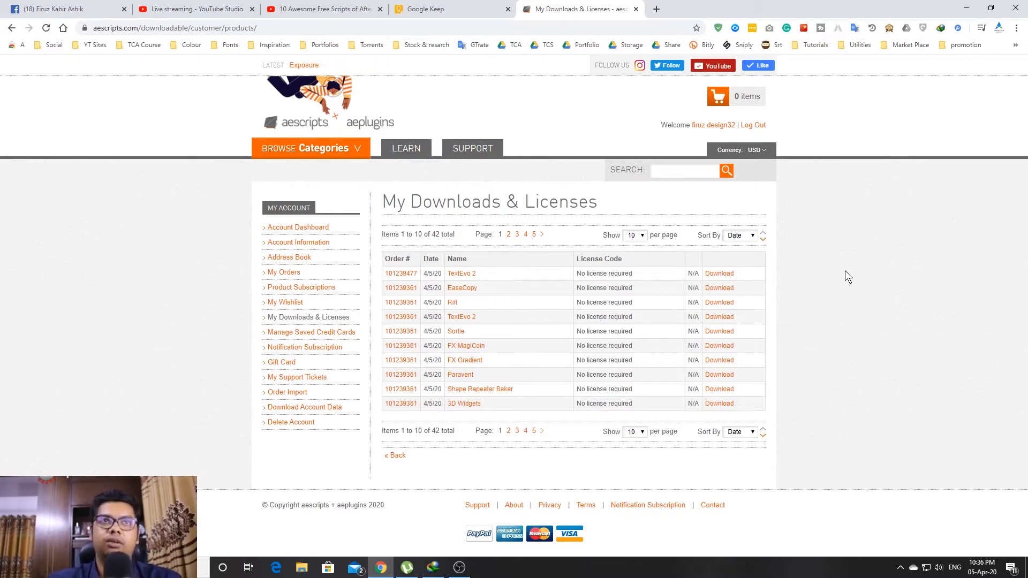
From This PC, browse to C: > Program Files > Adobe > Adobe After Effects 2020
left_click(968, 7)
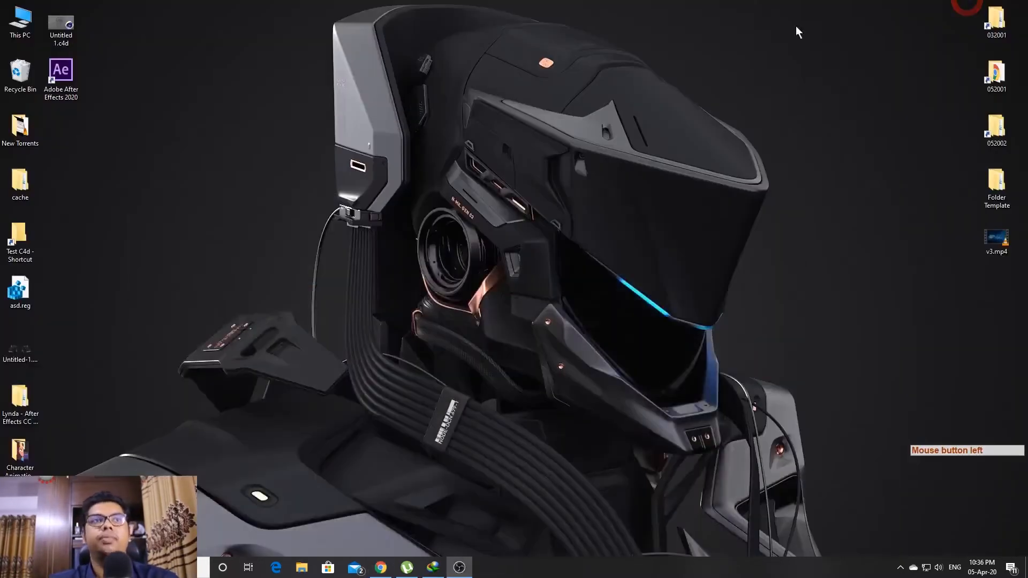
double_click(20, 20)
double_click(442, 289)
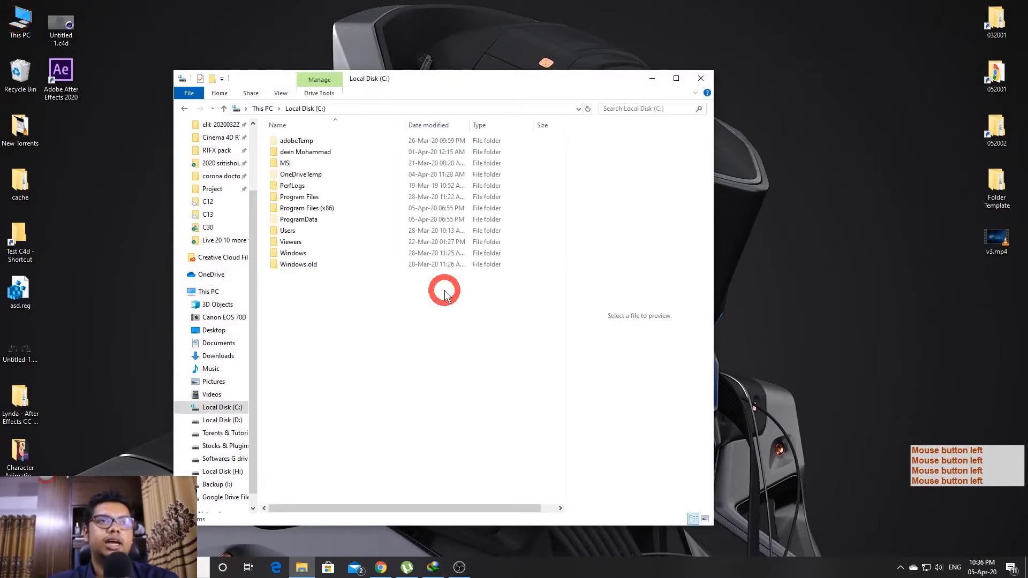
double_click(308, 196)
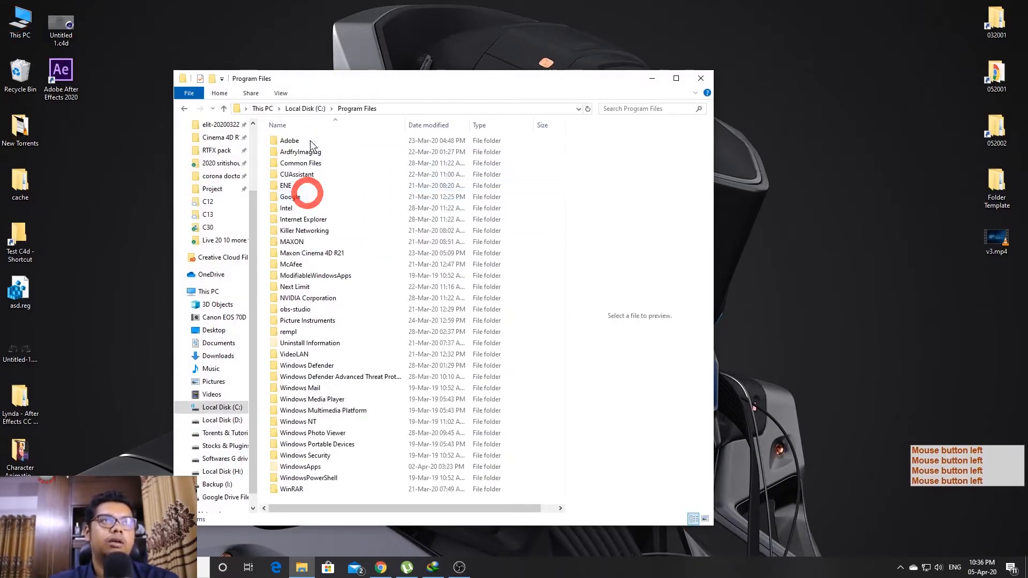
double_click(305, 140)
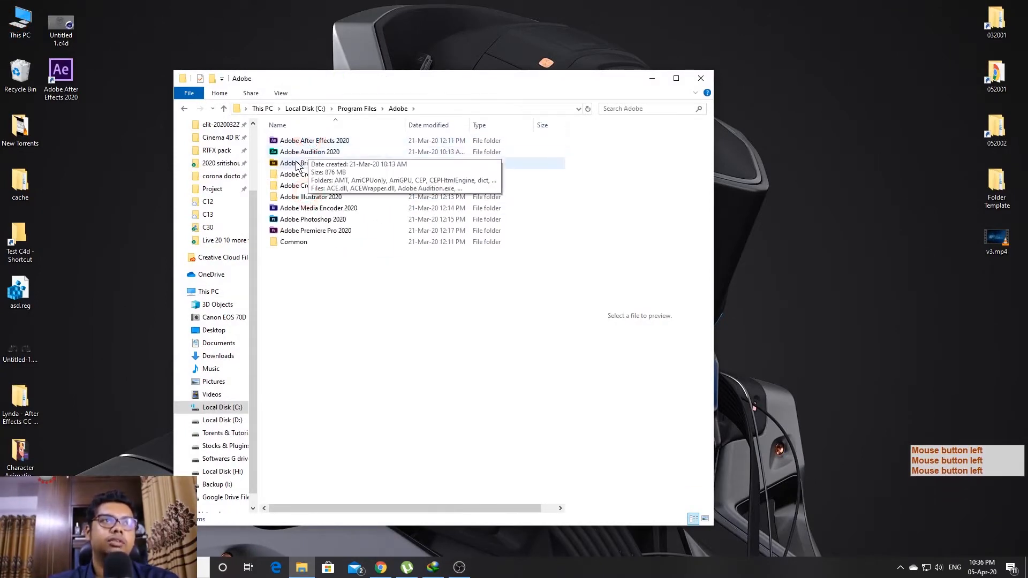
double_click(299, 140)
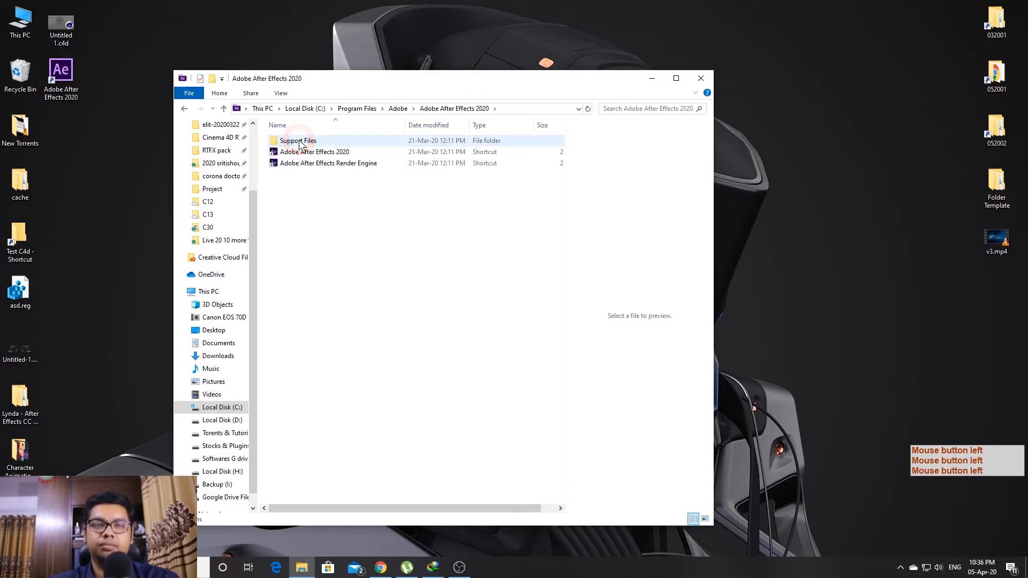
Open Support Files > Scripts > ScriptUI Panels, then return to the Google Keep note
double_click(299, 141)
left_click(300, 141)
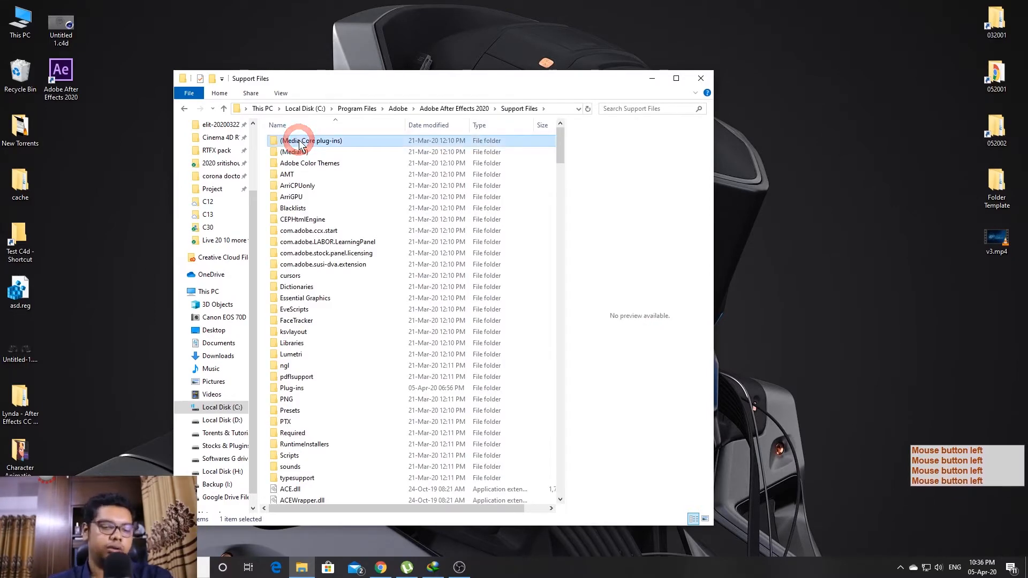
key("s")
left_click(316, 455)
double_click(316, 456)
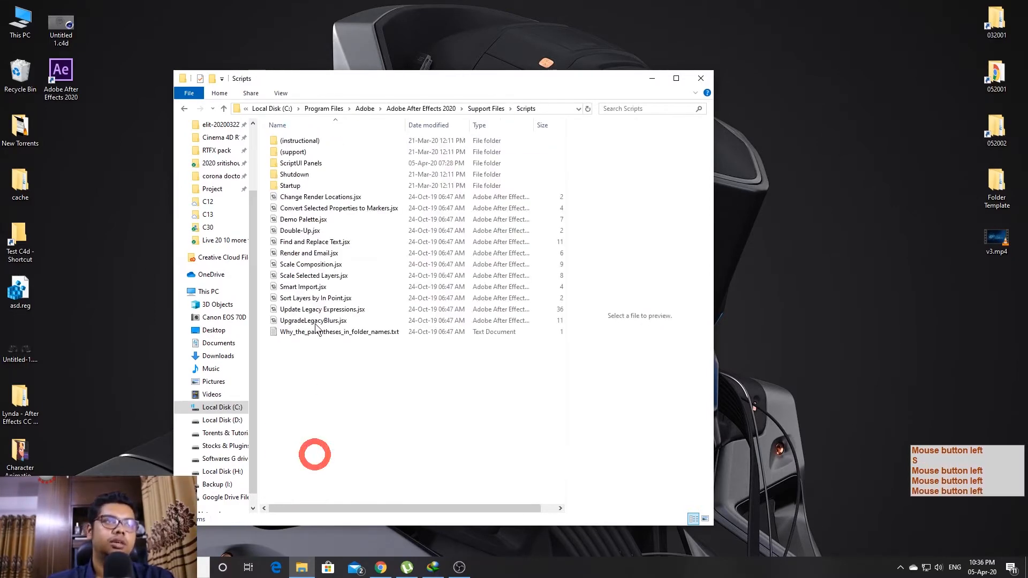
double_click(320, 163)
left_click(431, 112)
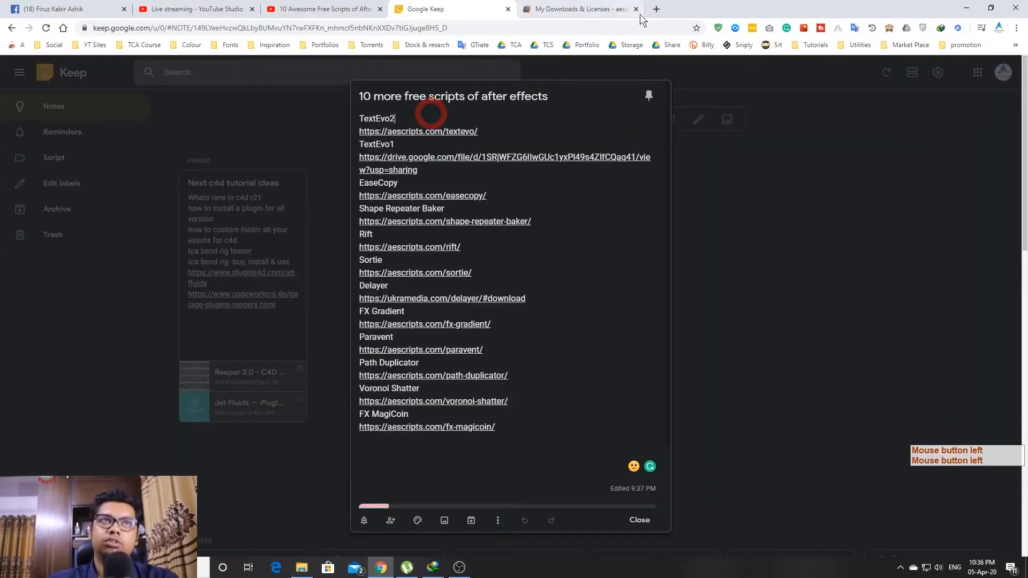
left_click(414, 141)
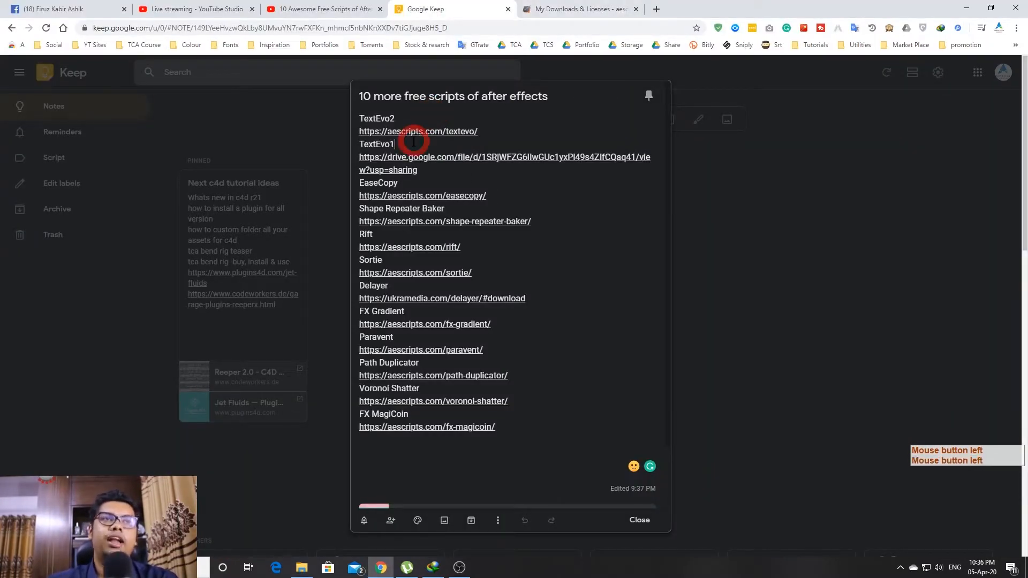
left_click(406, 115)
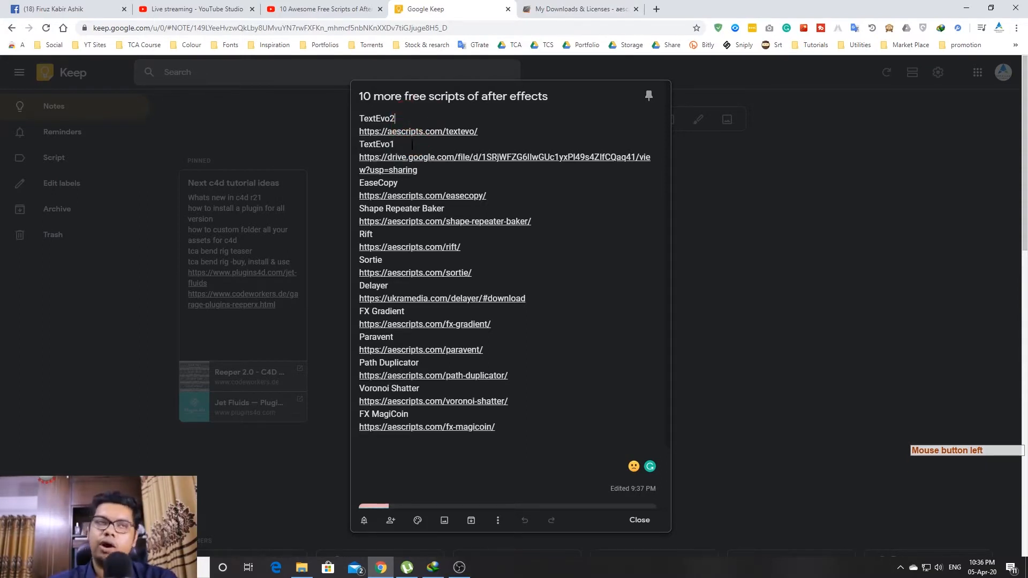
key("super")
left_click(512, 117)
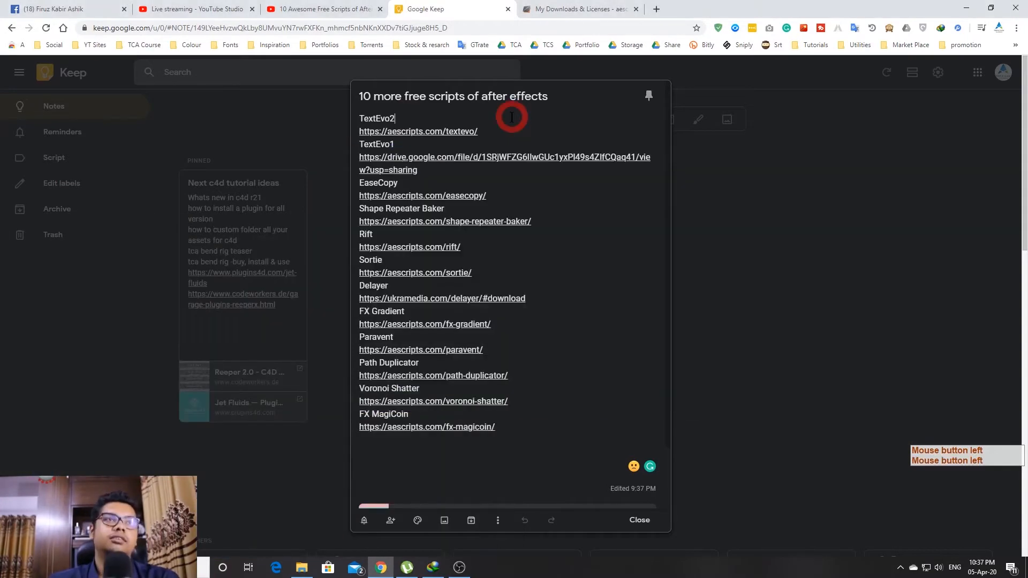
left_click(424, 140)
Pop the YouTube live stream's chat out into its own window
left_click(328, 6)
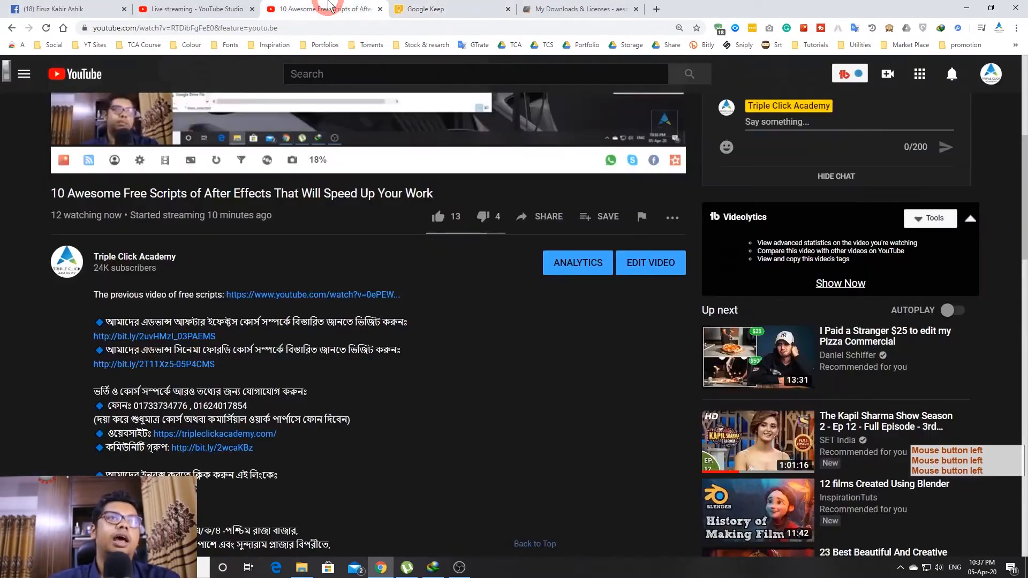
scroll(358, 367, "up", 3)
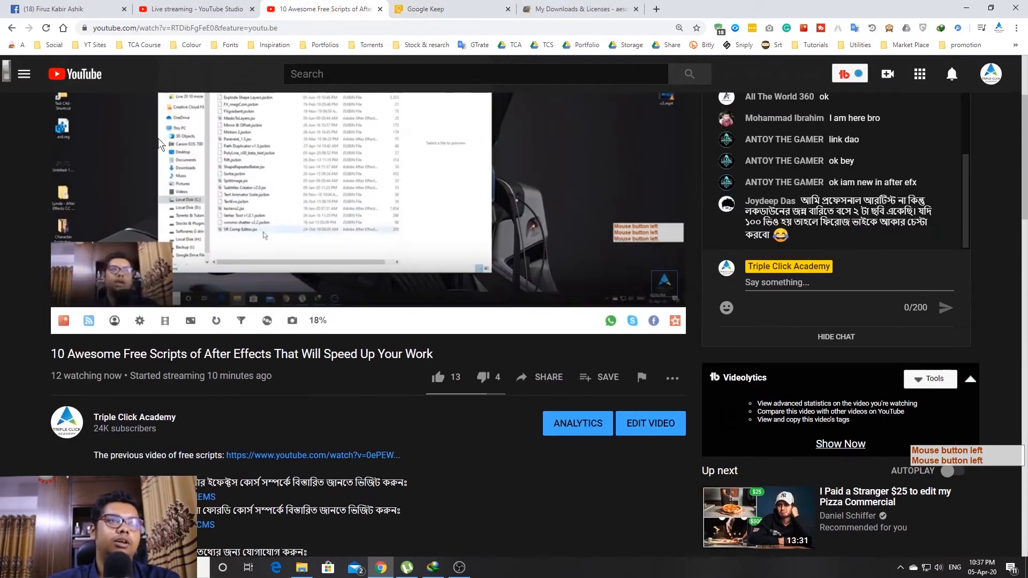
scroll(3, 289, "up", 3)
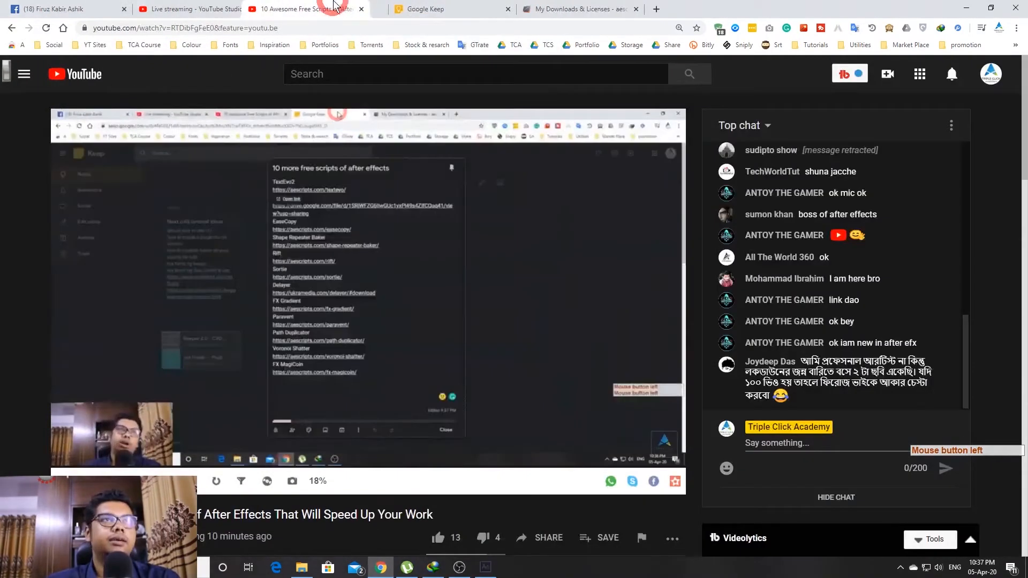
left_click(951, 126)
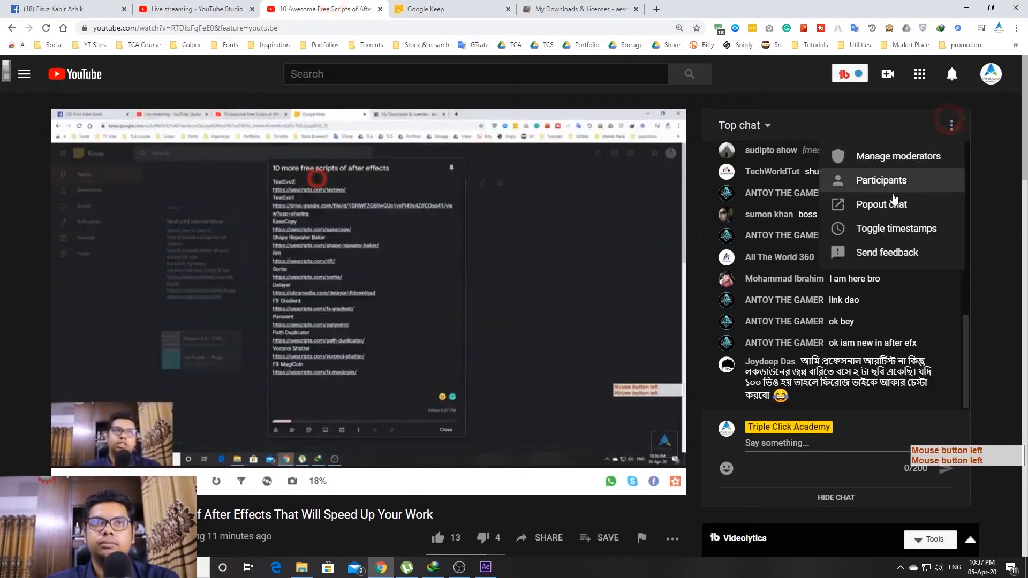
left_click(894, 206)
Move the popped-out chat window aside and bring After Effects to the front
left_click(174, 24)
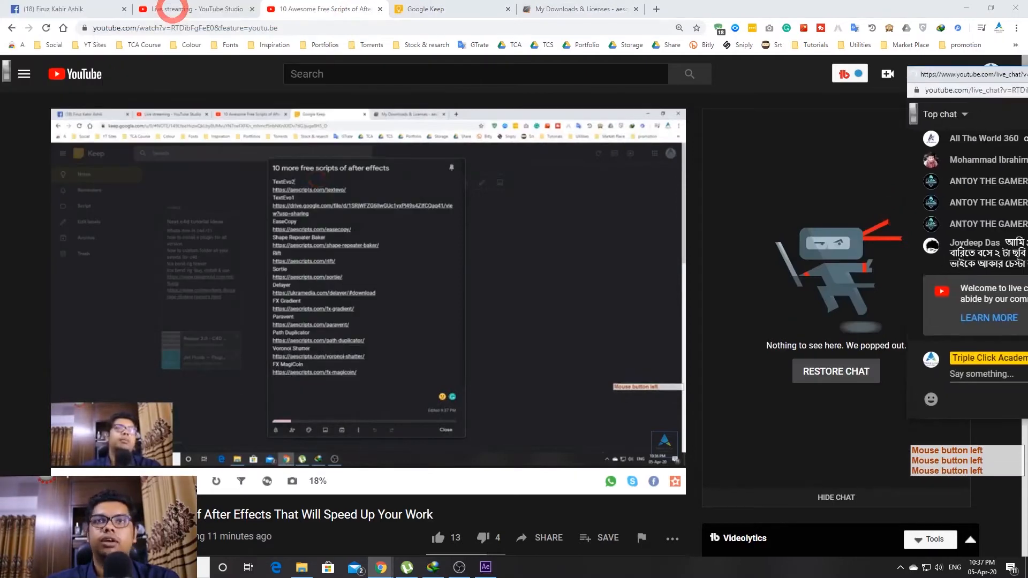
key("super+shift+Right")
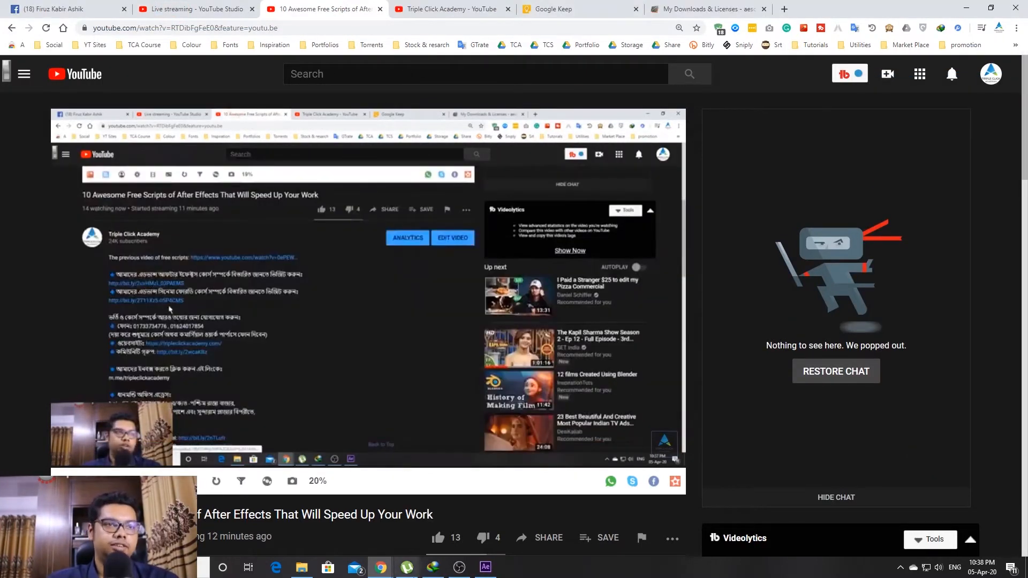
left_click(486, 567)
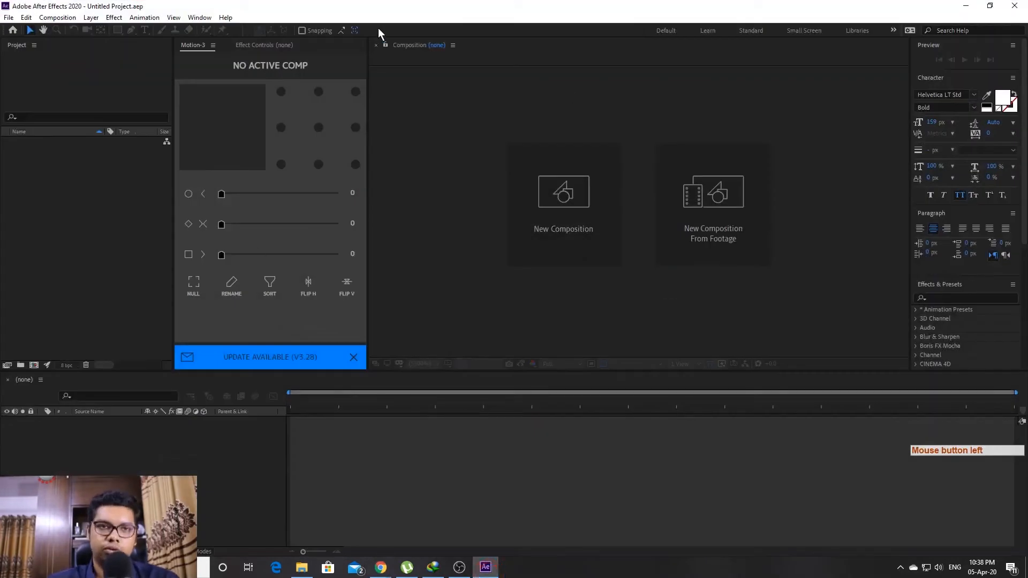
Create a new 1920x1080 composition, Comp 1
left_click(247, 45)
left_click(33, 365)
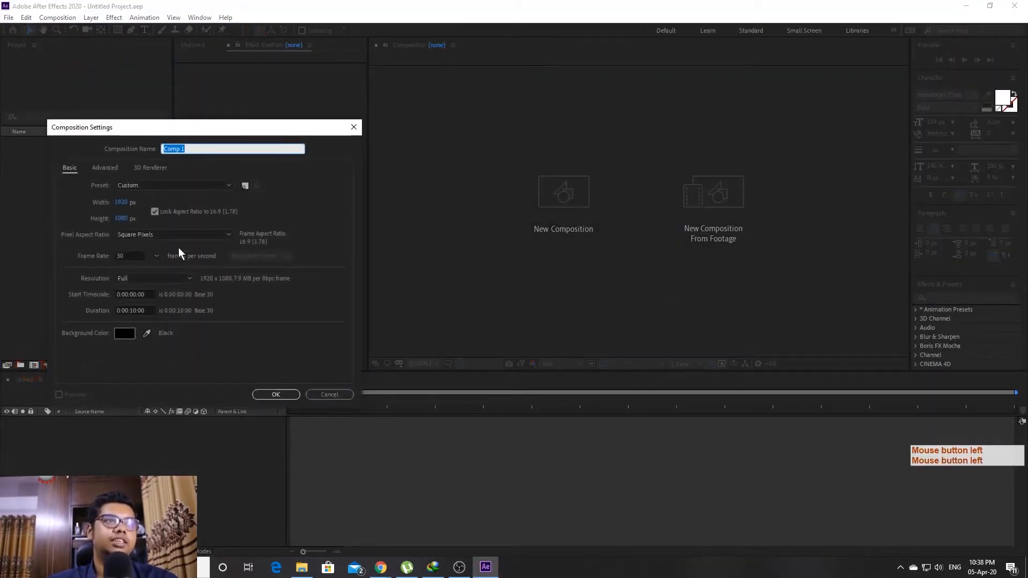
left_click(274, 394)
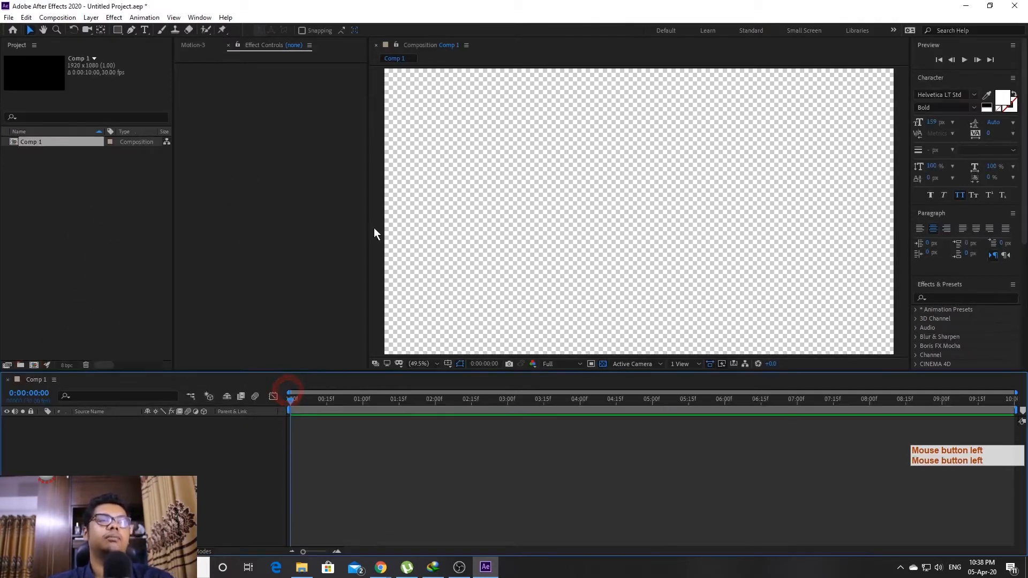
Add a dark gray (3B3B3B) solid layer with Ctrl+Y
key("ctrl+y")
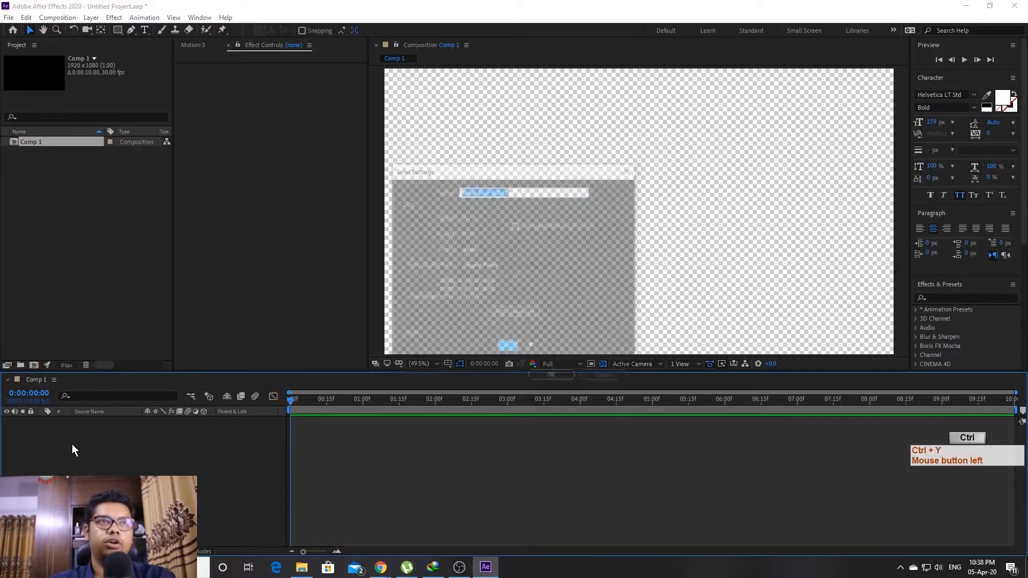
left_click(509, 348)
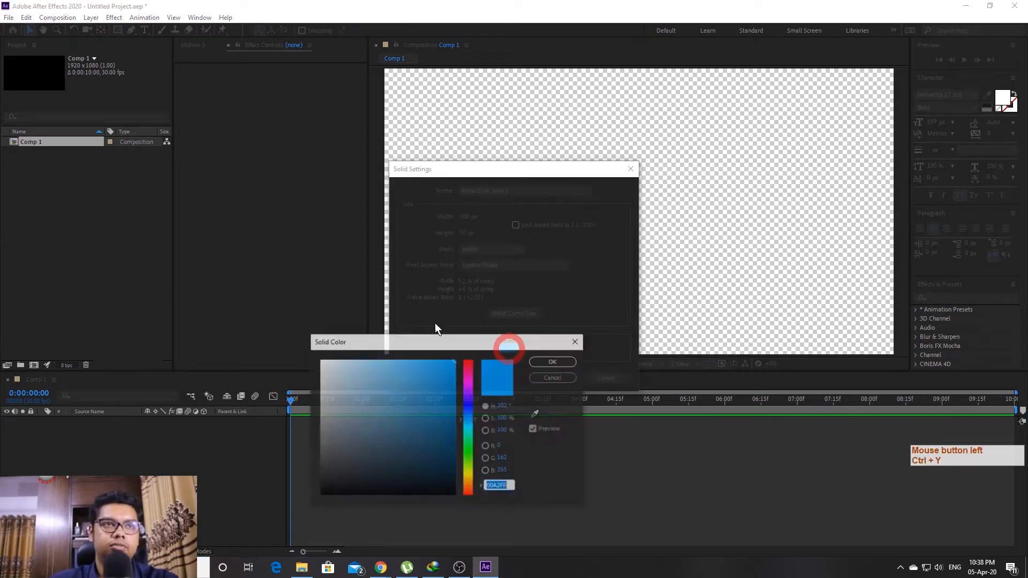
left_click_drag(336, 476, 275, 465)
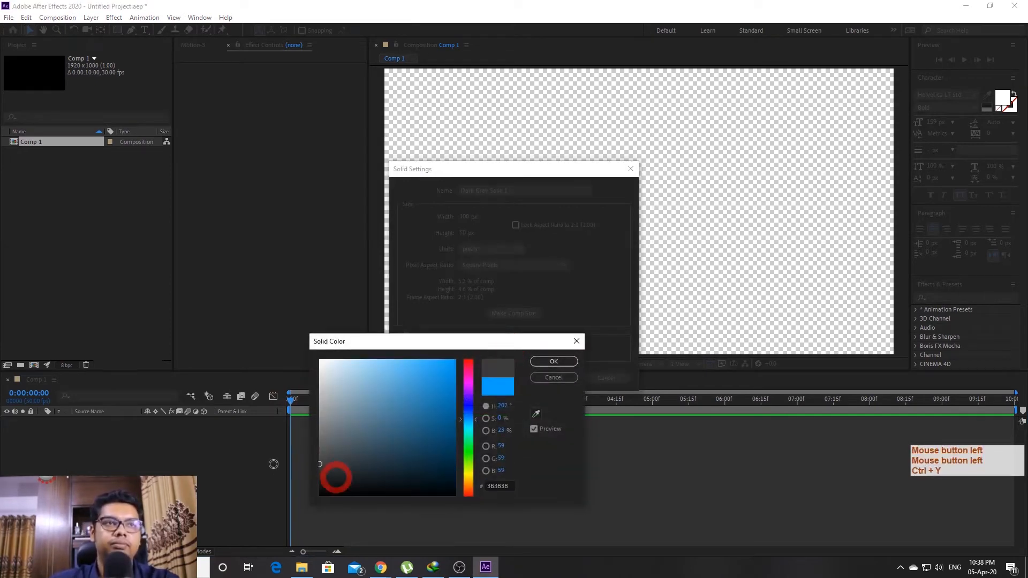
key("Return")
key("Return")
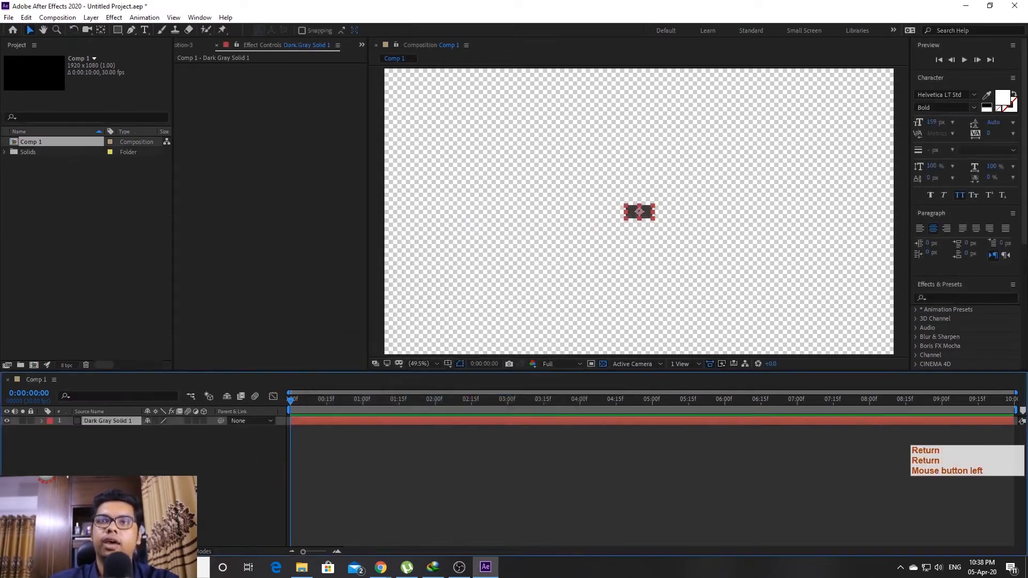
left_click(755, 266)
left_click(755, 266)
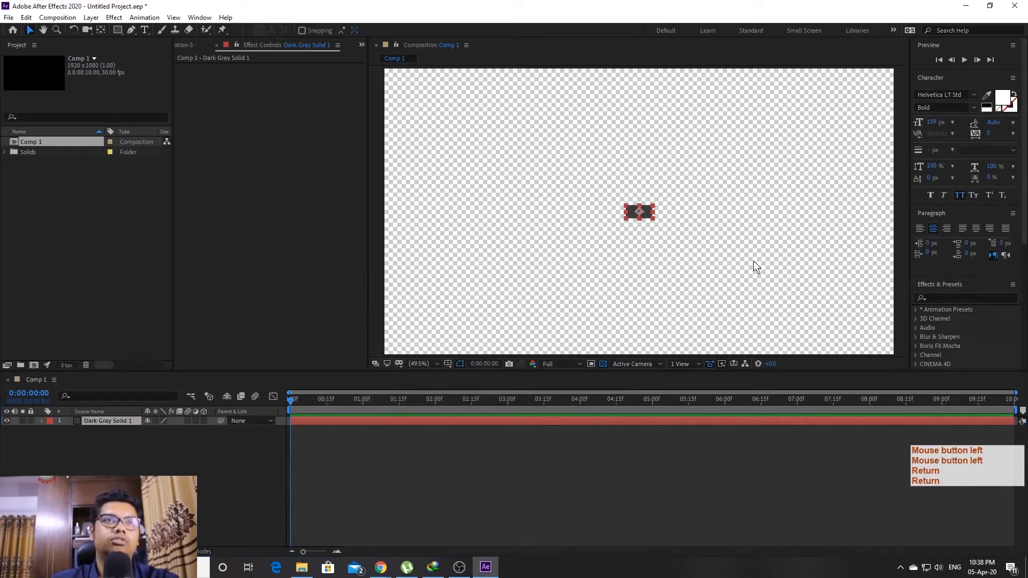
Resize the gray solid to the full composition size in Solid Settings
key("ctrl+shift+y")
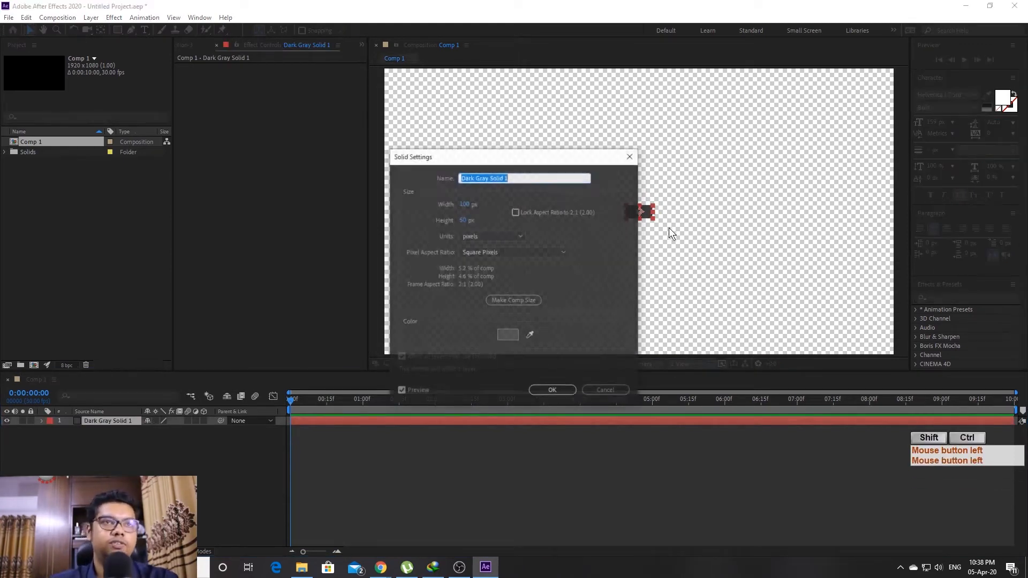
left_click(522, 299)
left_click(560, 393)
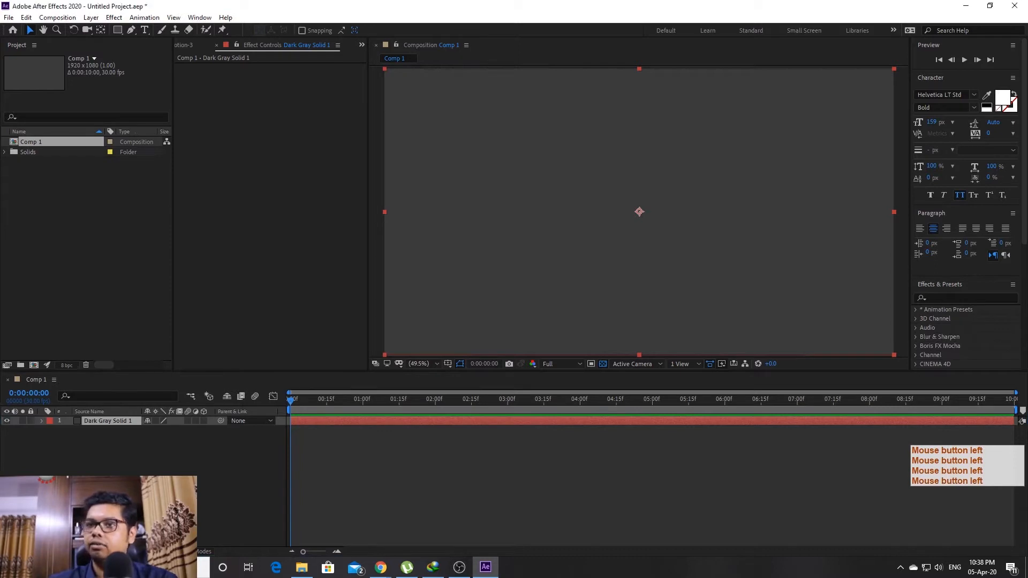
Add a text layer reading 'TRIPle Click Academy'
left_click(145, 30)
left_click(453, 219)
type("T")
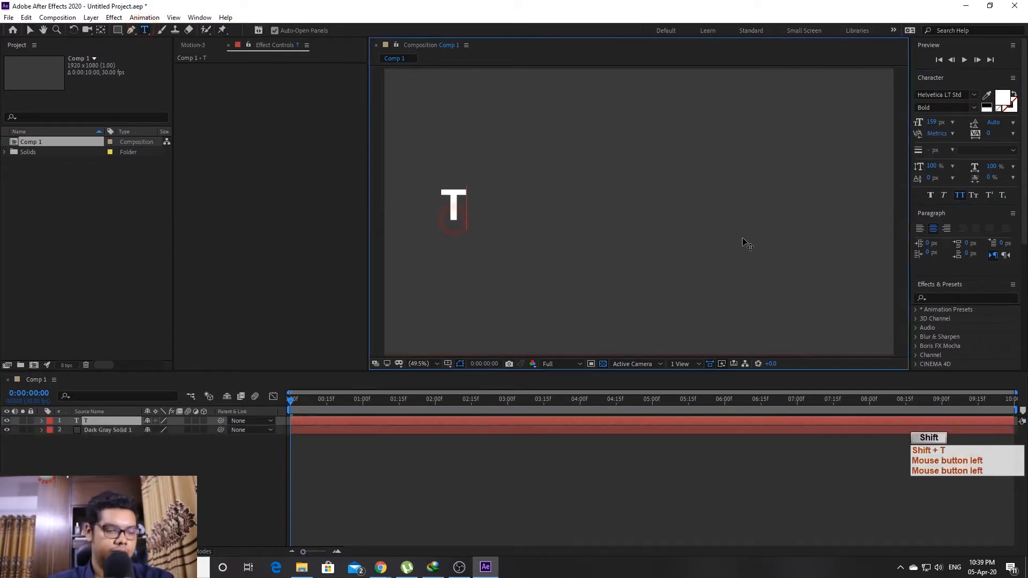
type("RIPle Click")
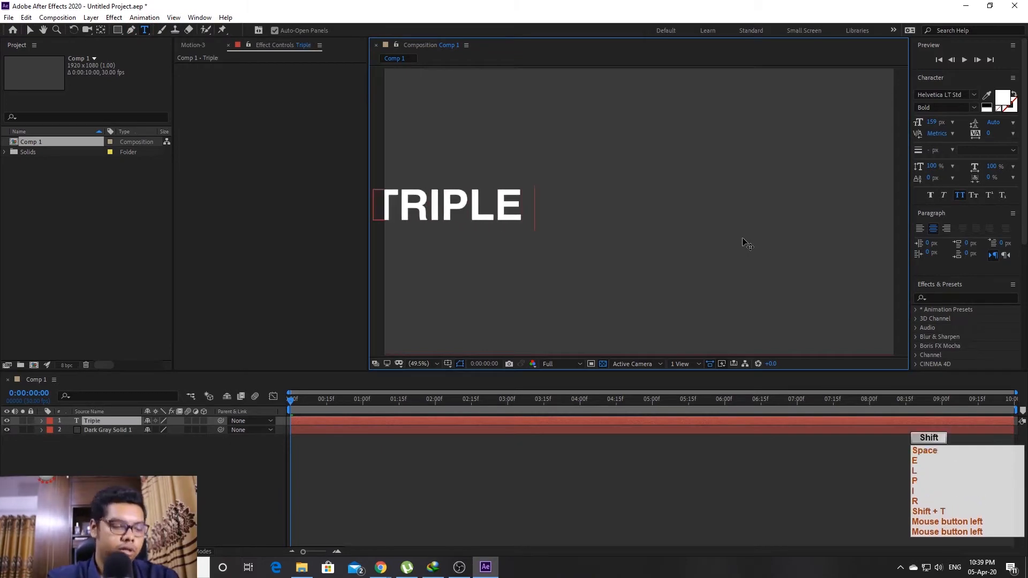
type(" Academy")
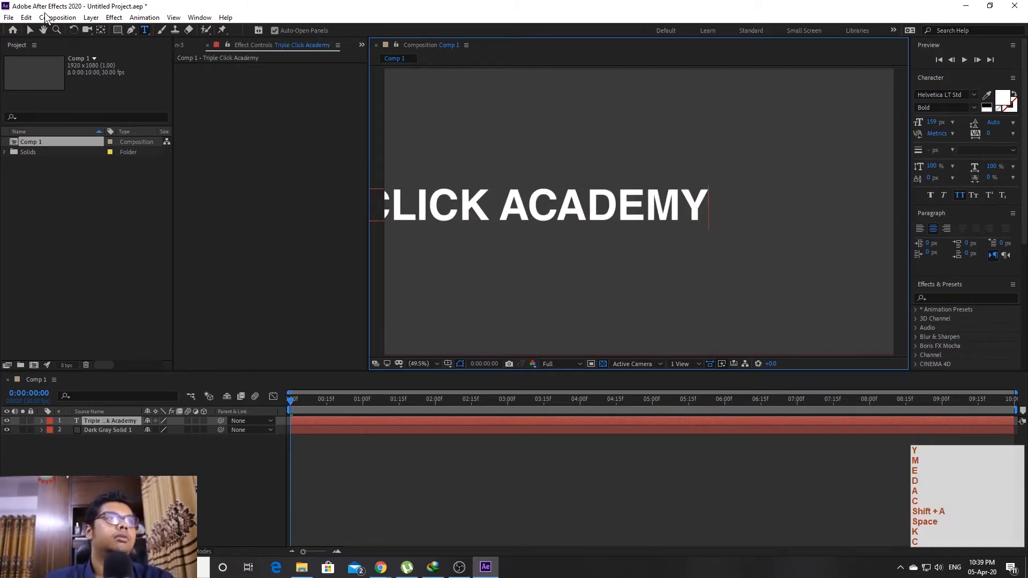
left_click(30, 30)
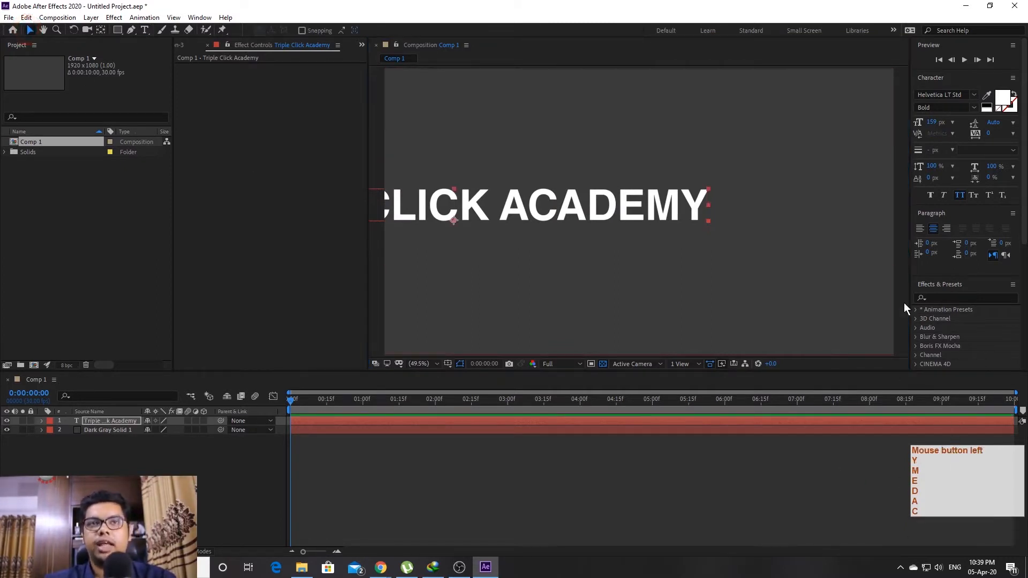
Reset the Standard workspace and dock the title's Effect Controls beside the viewer
left_click(760, 30)
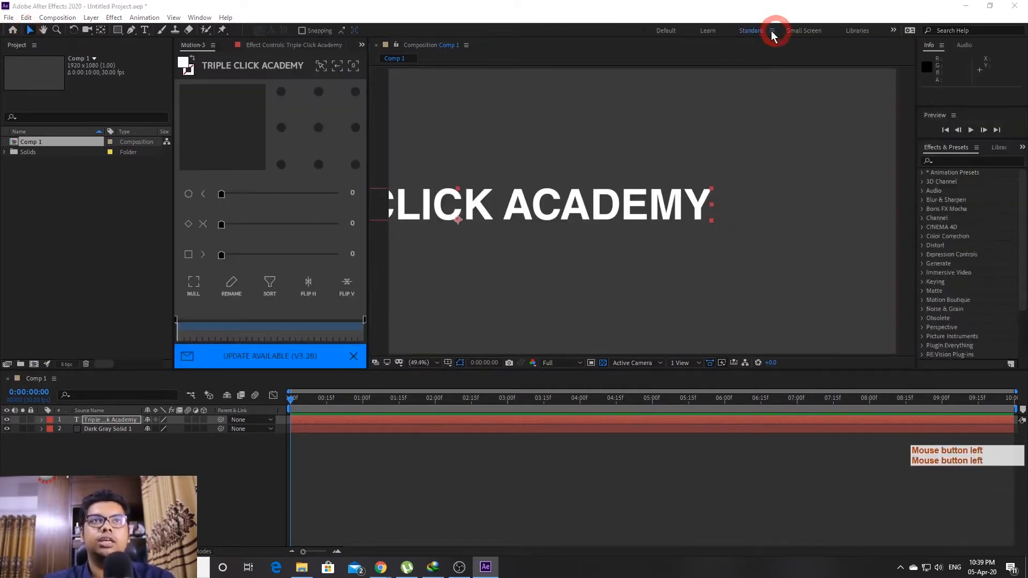
left_click(771, 31)
left_click(824, 39)
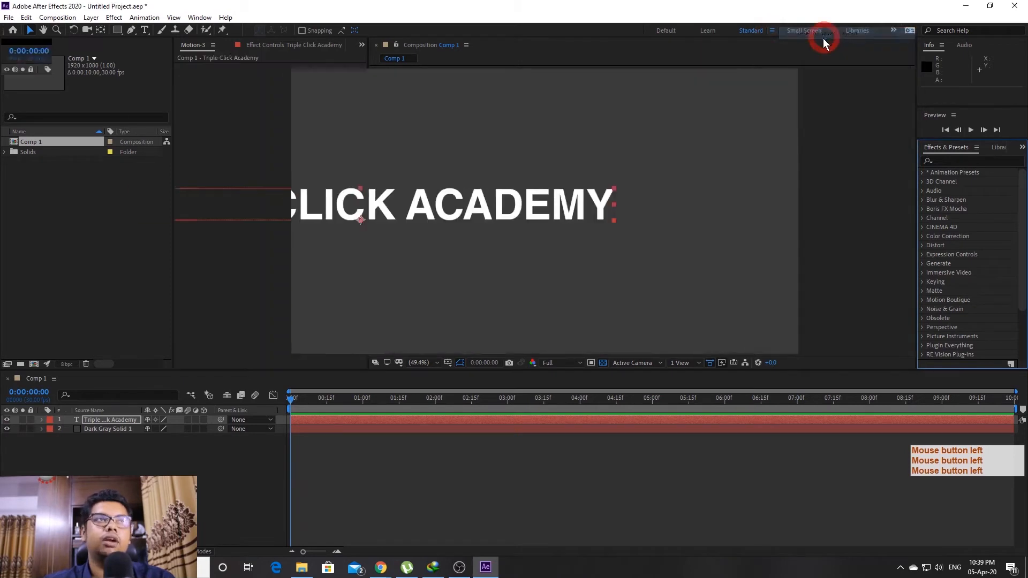
left_click(116, 421)
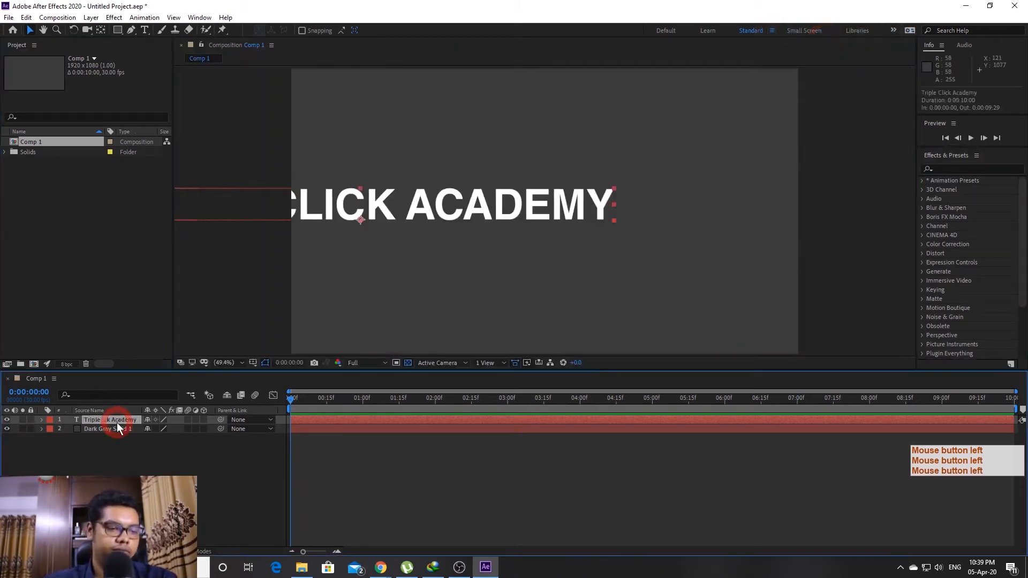
key("F3")
left_click_drag(75, 44, 185, 88)
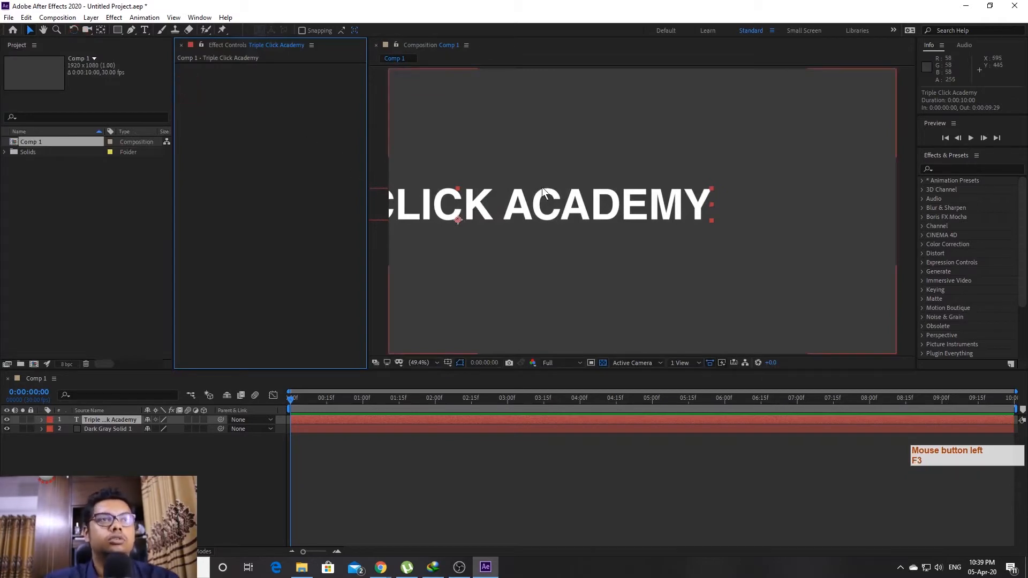
Centre the title horizontally and vertically using the Align panel
left_click(199, 17)
left_click(260, 84)
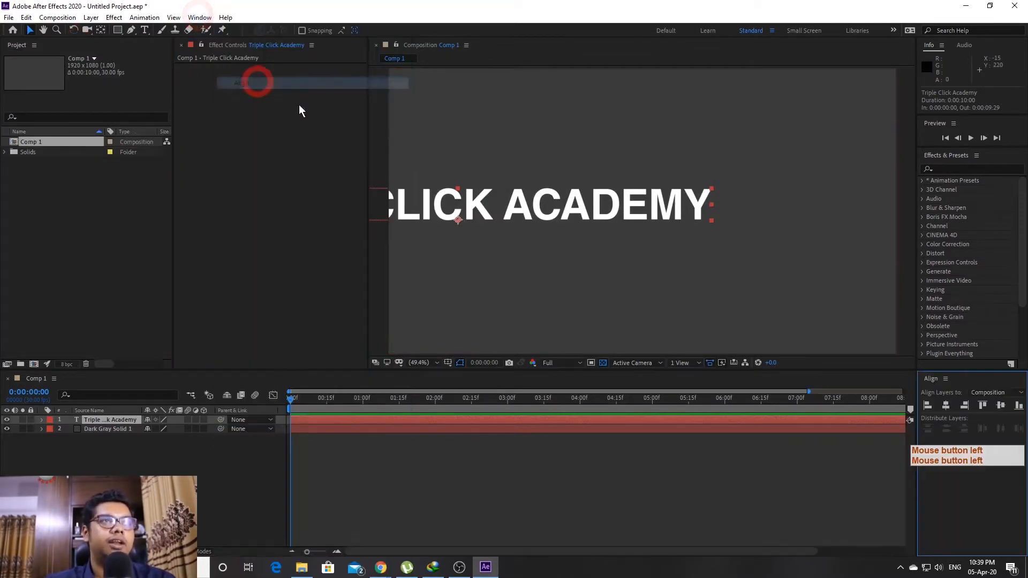
left_click(945, 407)
left_click(1006, 408)
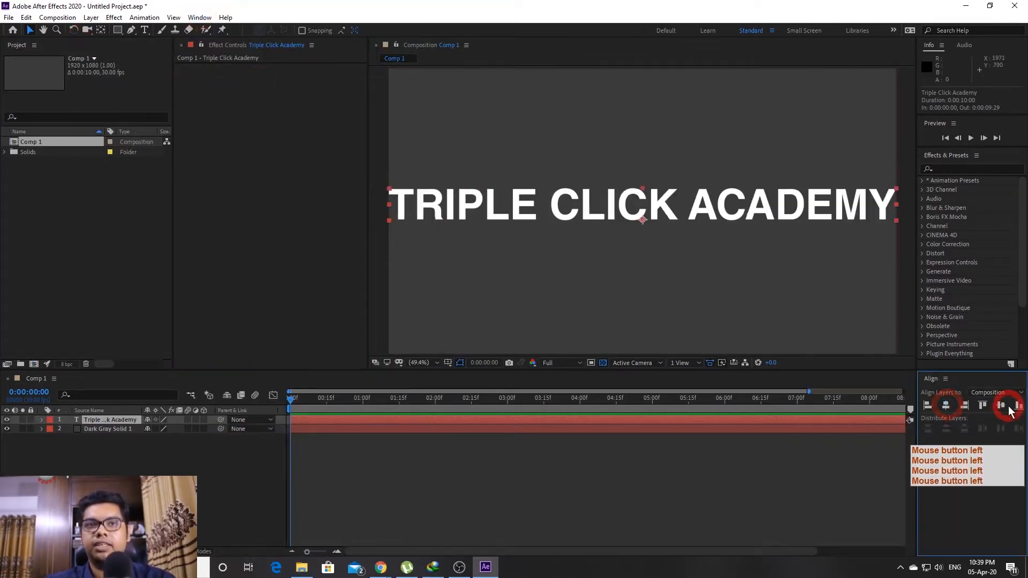
left_click(1001, 407)
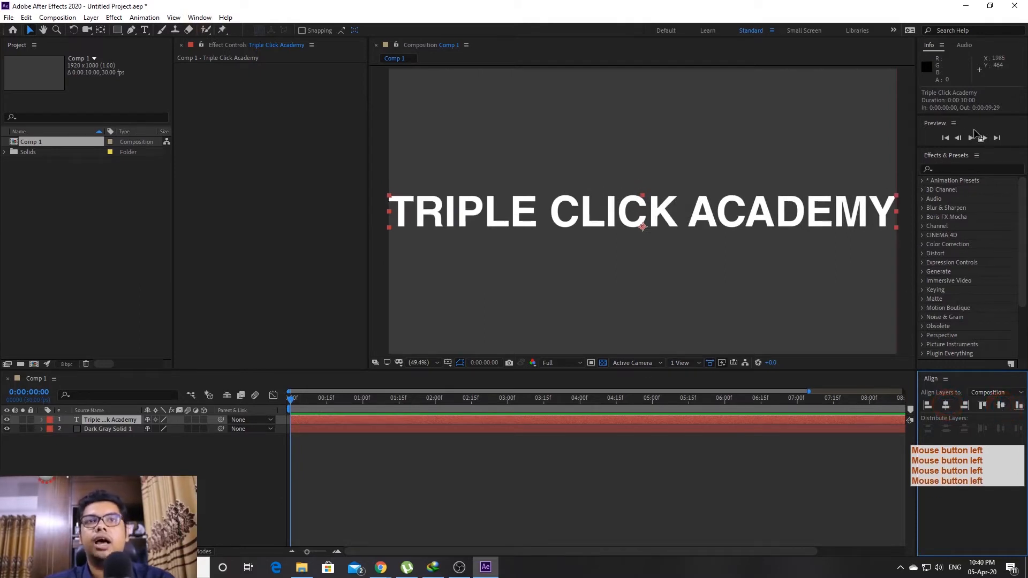
Open the Character panel and reduce the title's font size to 132 px
left_click(199, 17)
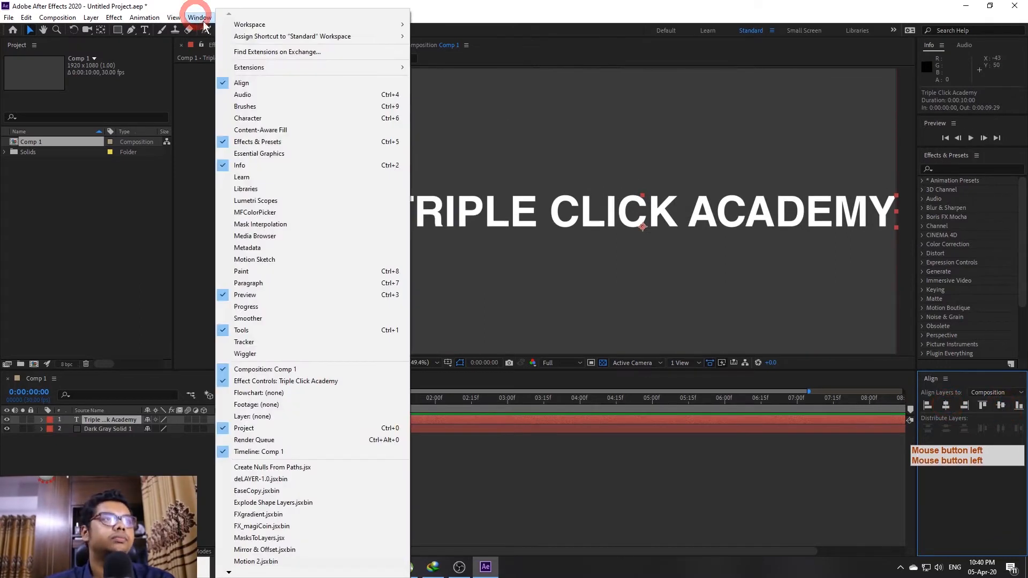
left_click(266, 118)
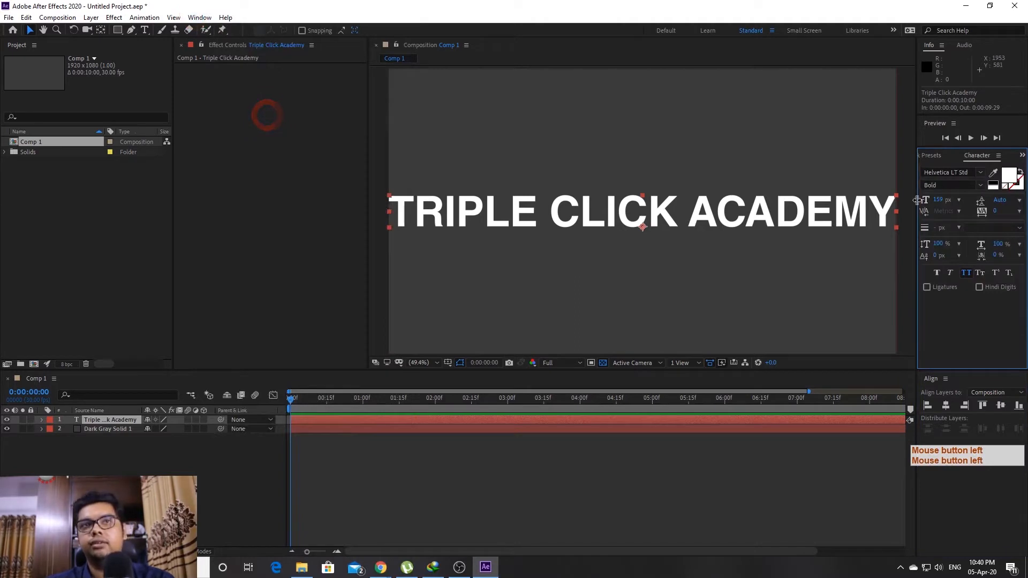
left_click_drag(940, 204, 931, 207)
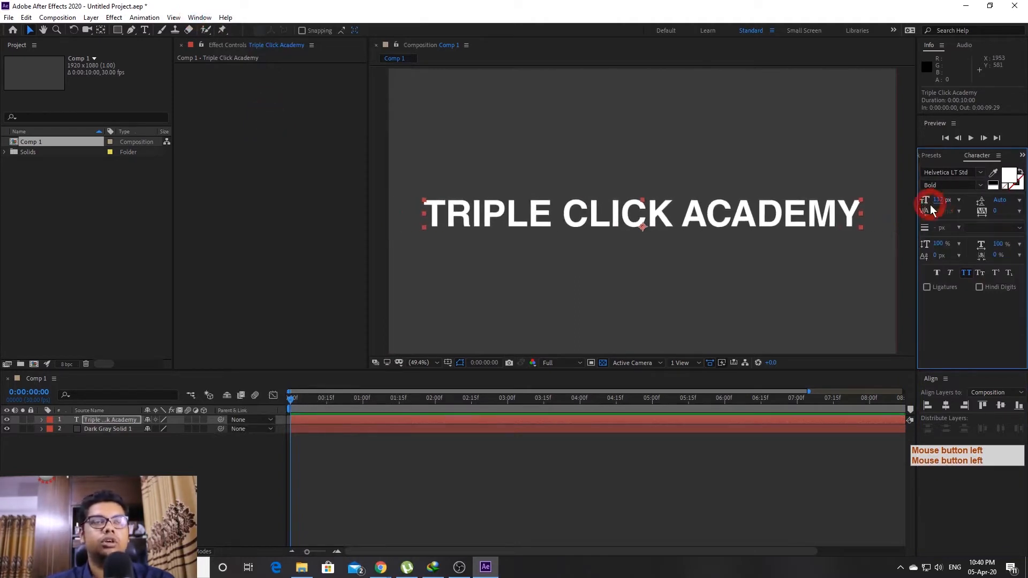
Set the title's fill colour to bright blue 00A8FF in Text Color
left_click(1009, 175)
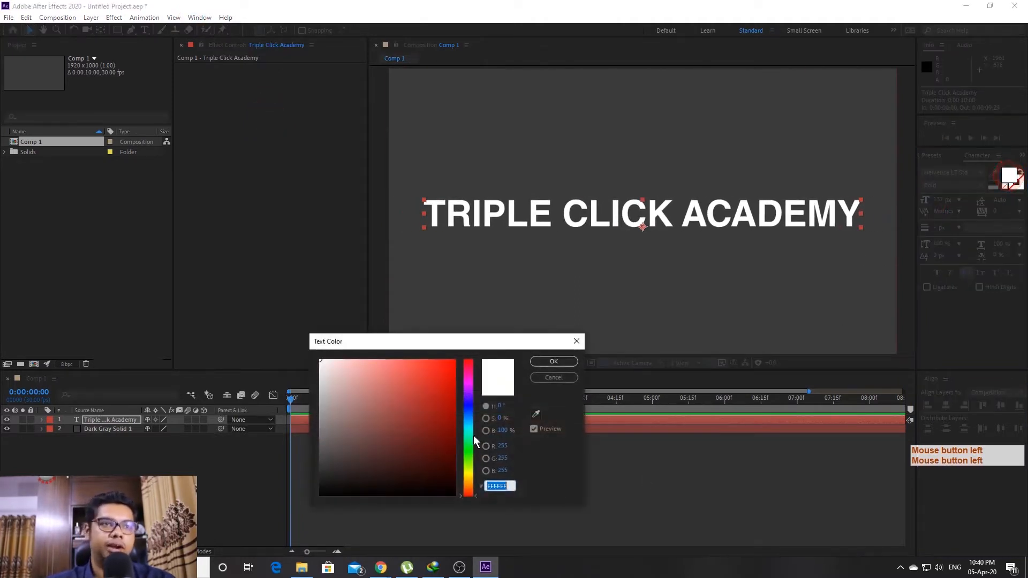
left_click(465, 419)
left_click(465, 423)
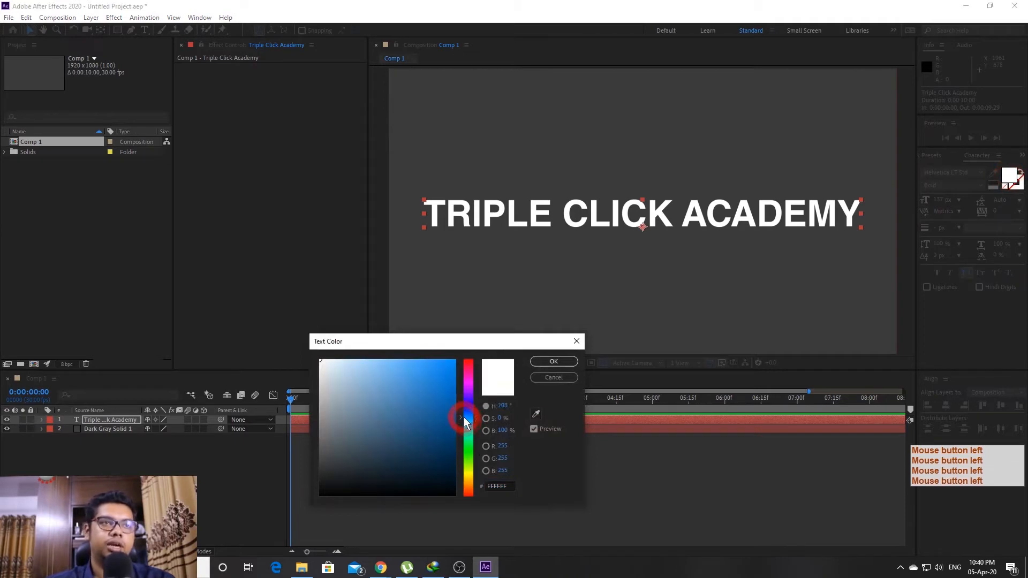
left_click(466, 421)
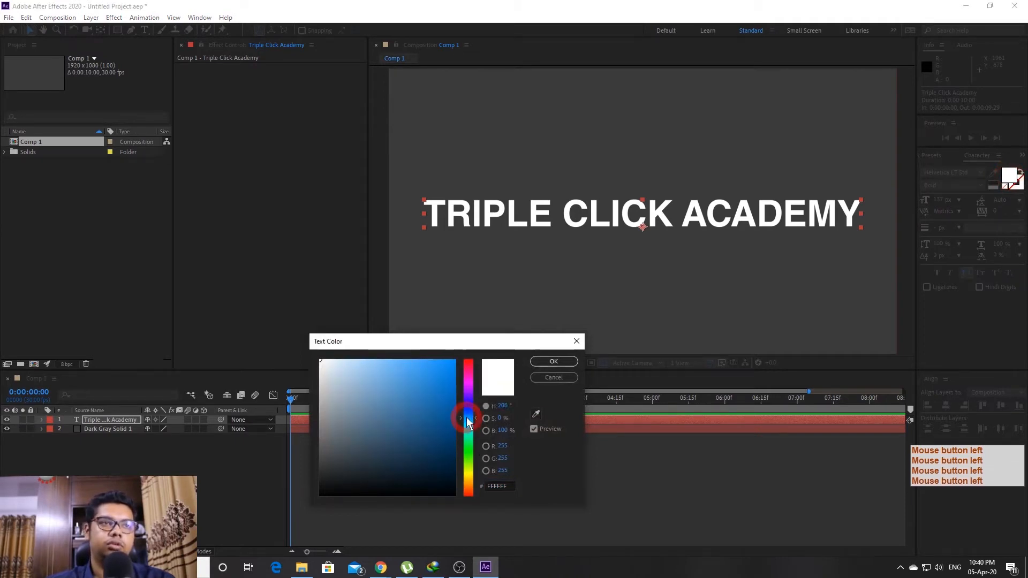
left_click_drag(420, 379, 473, 347)
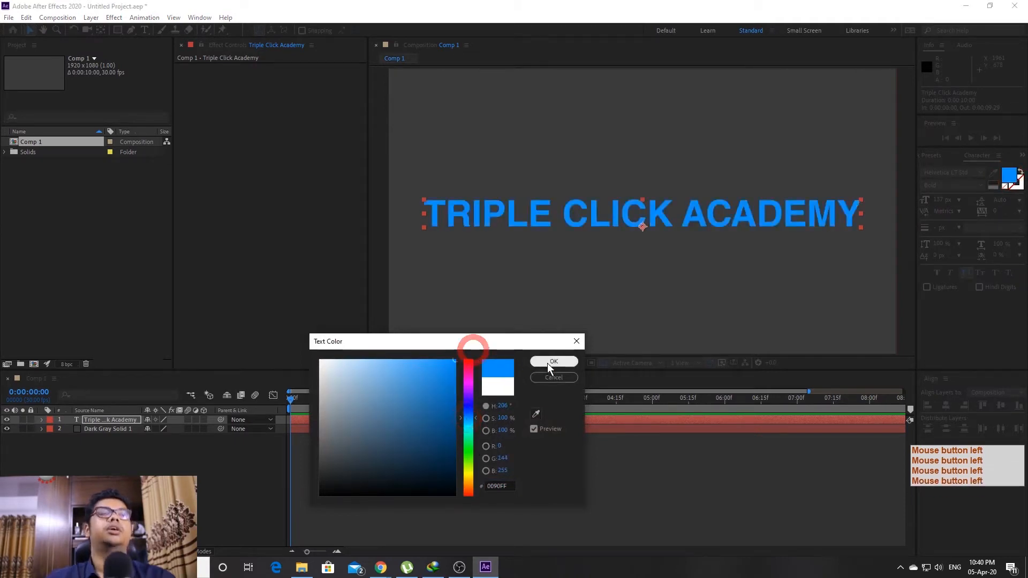
left_click(470, 423)
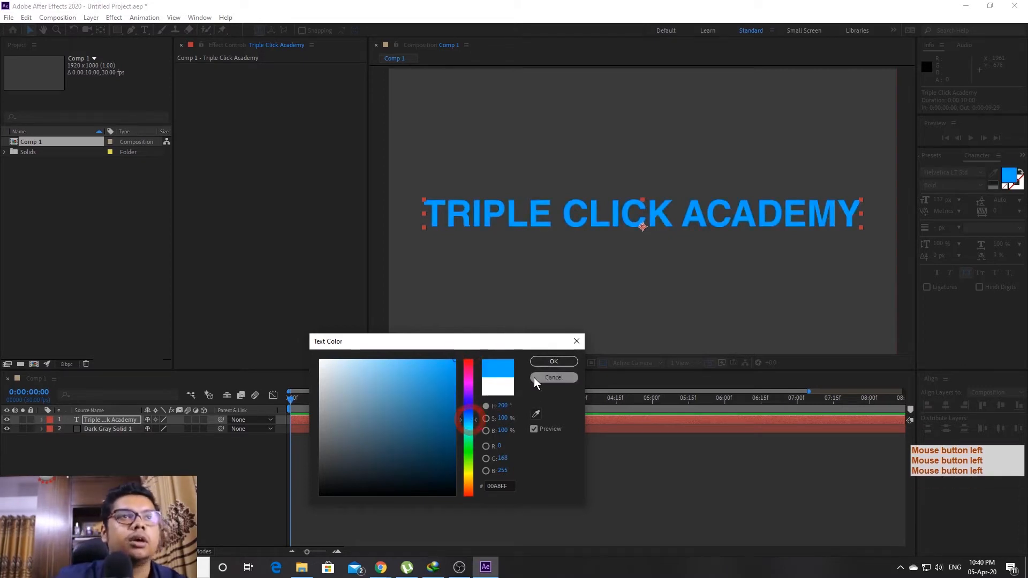
left_click(542, 361)
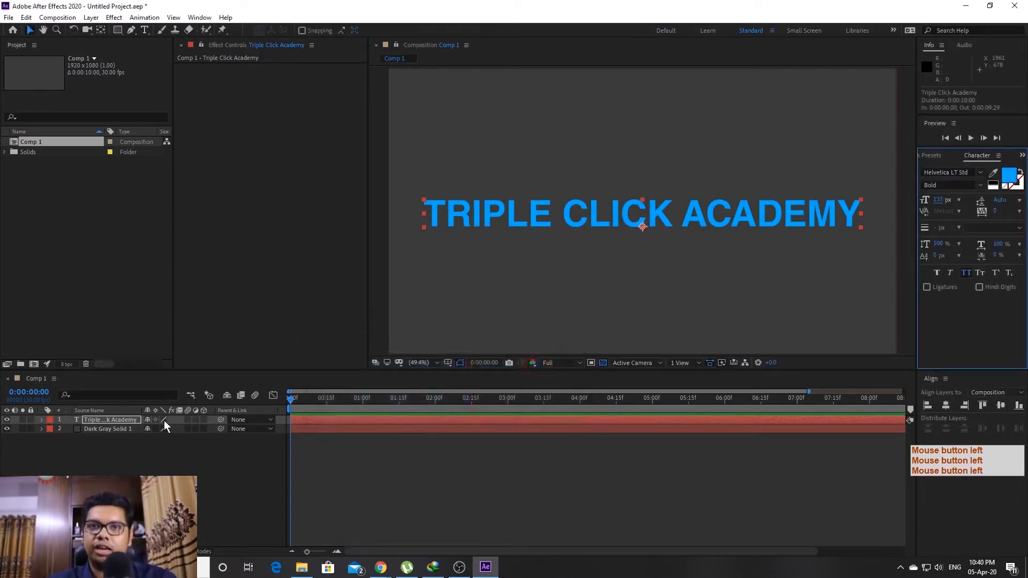
Expand the title layer and browse the Animate list without adding anything
left_click(41, 420)
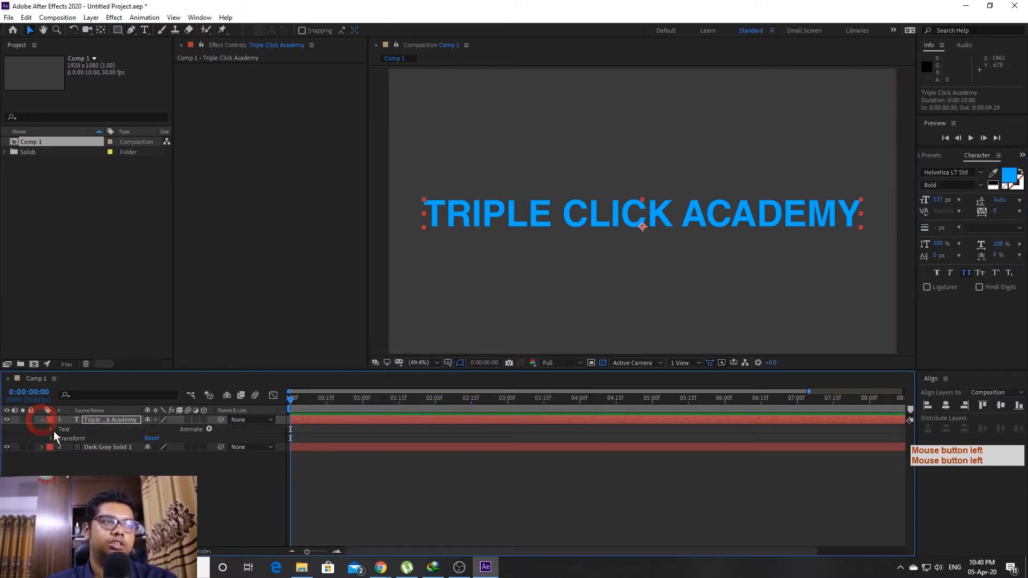
left_click(208, 428)
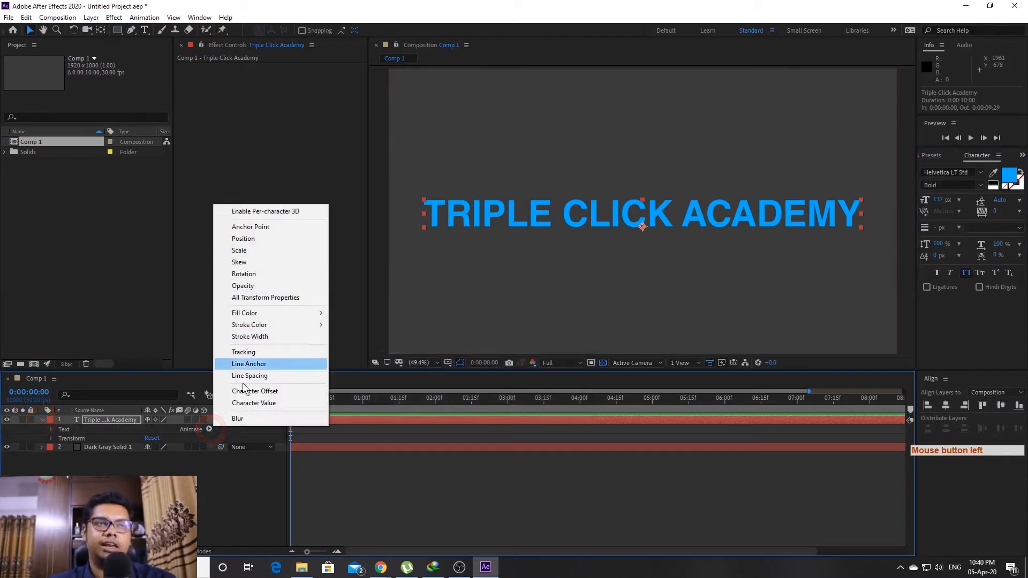
left_click(207, 495)
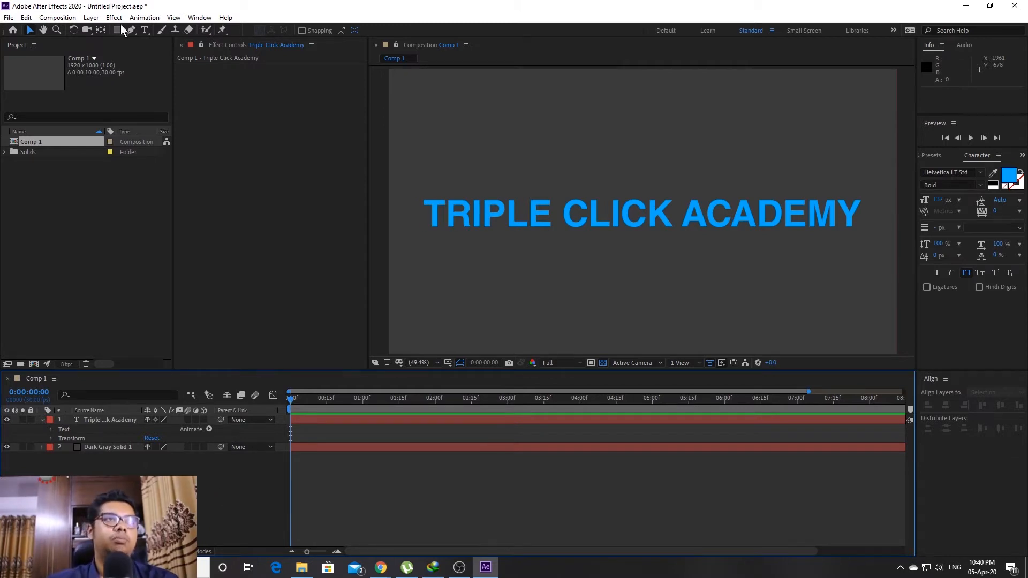
Launch TextEvo.jsxbin from the Window menu, then switch to the browser
left_click(200, 17)
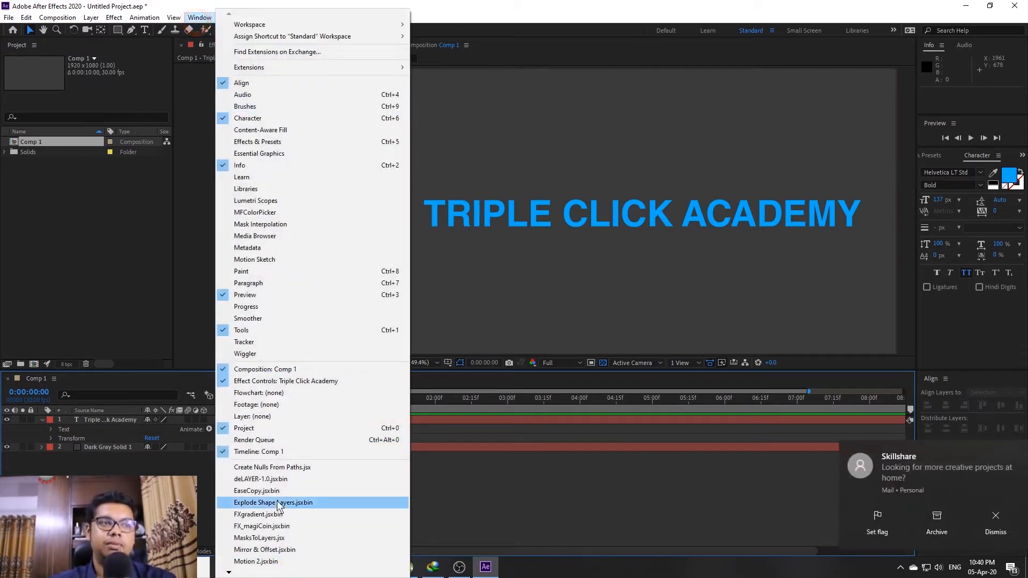
left_click(263, 571)
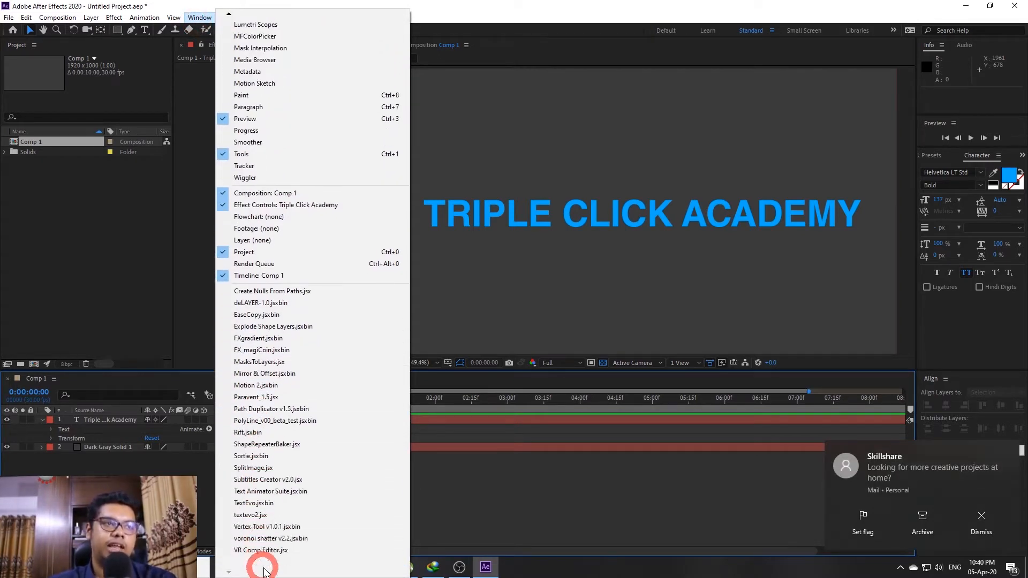
left_click(254, 503)
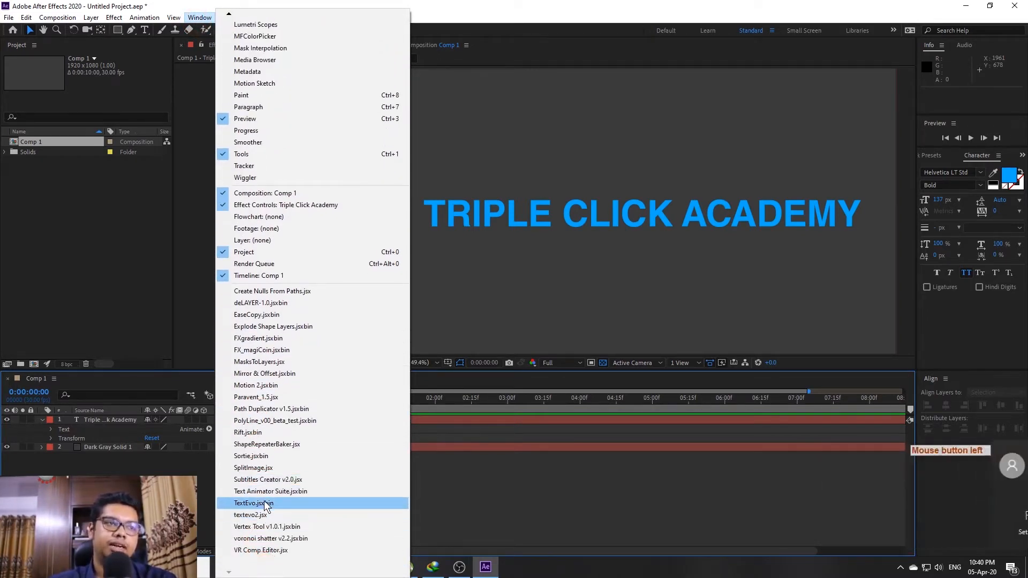
left_click(965, 5)
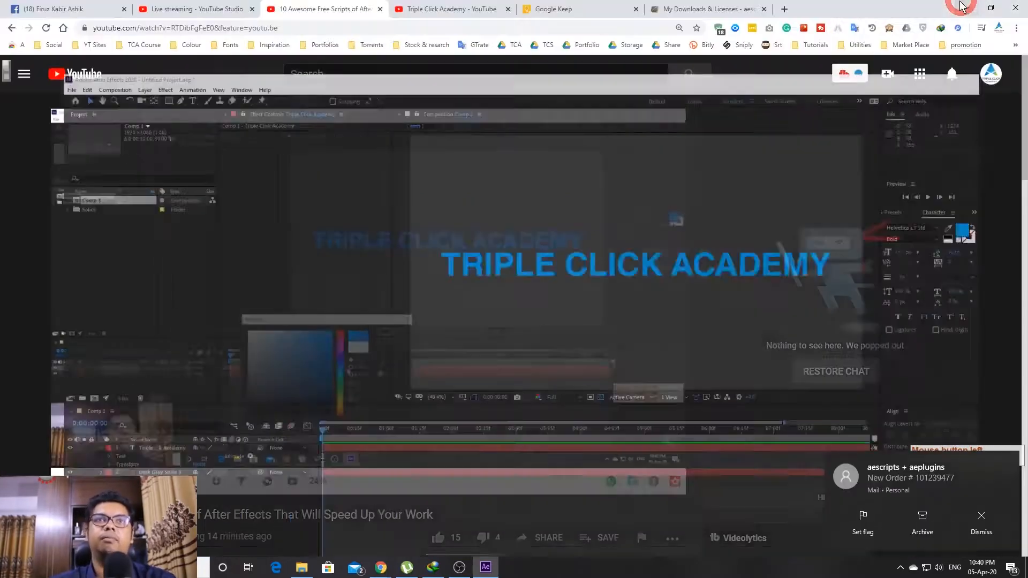
Highlight the TextEvo1 and TextEvo2 links in the Keep note, then return to the YouTube video
left_click(573, 8)
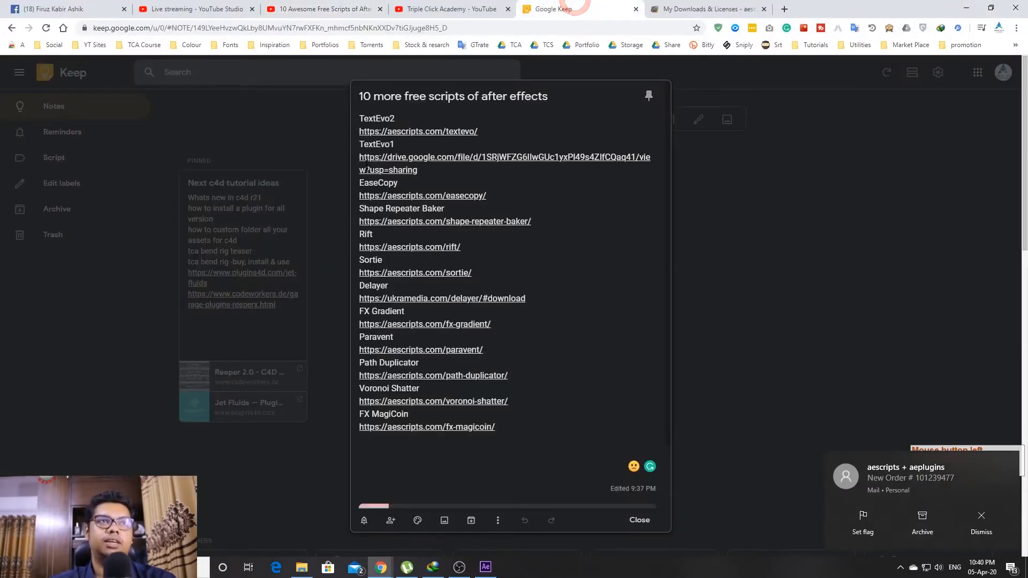
left_click_drag(357, 145, 470, 171)
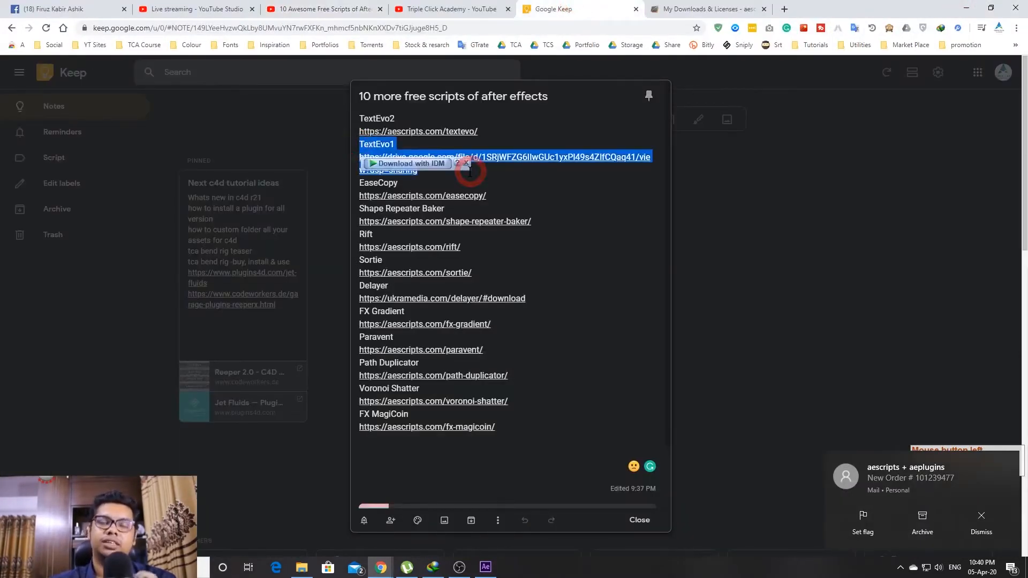
left_click_drag(497, 132, 356, 119)
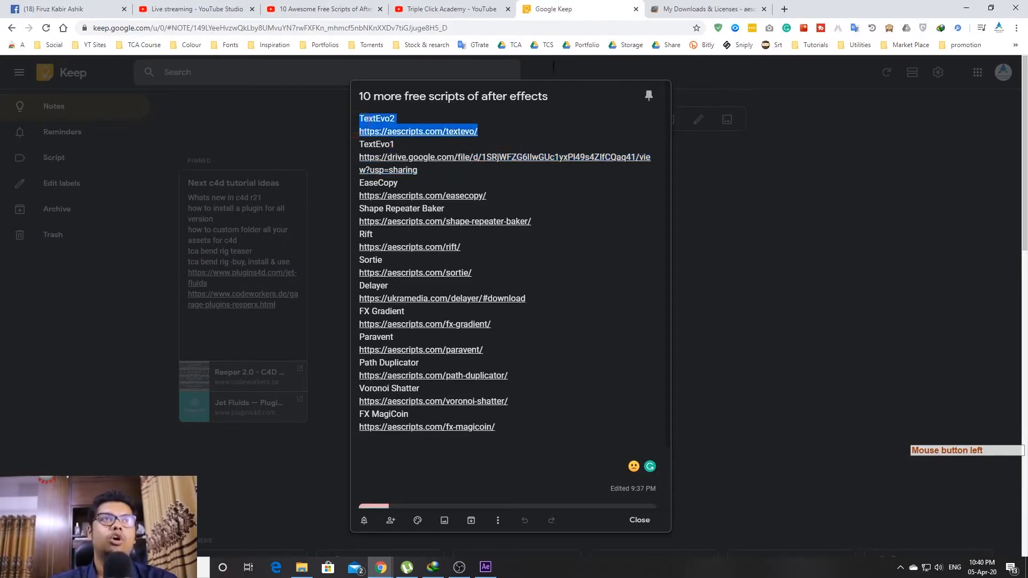
left_click(455, 8)
left_click(244, 9)
left_click(327, 6)
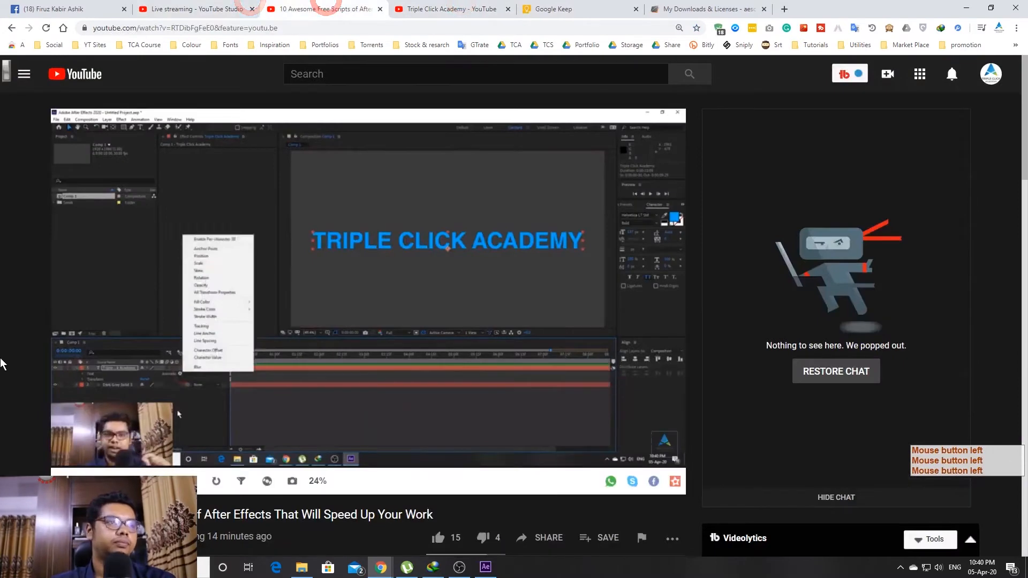
scroll(417, 481, "down", 3)
Move and shrink the TextEvo panel so it sits beside the viewer
left_click(486, 567)
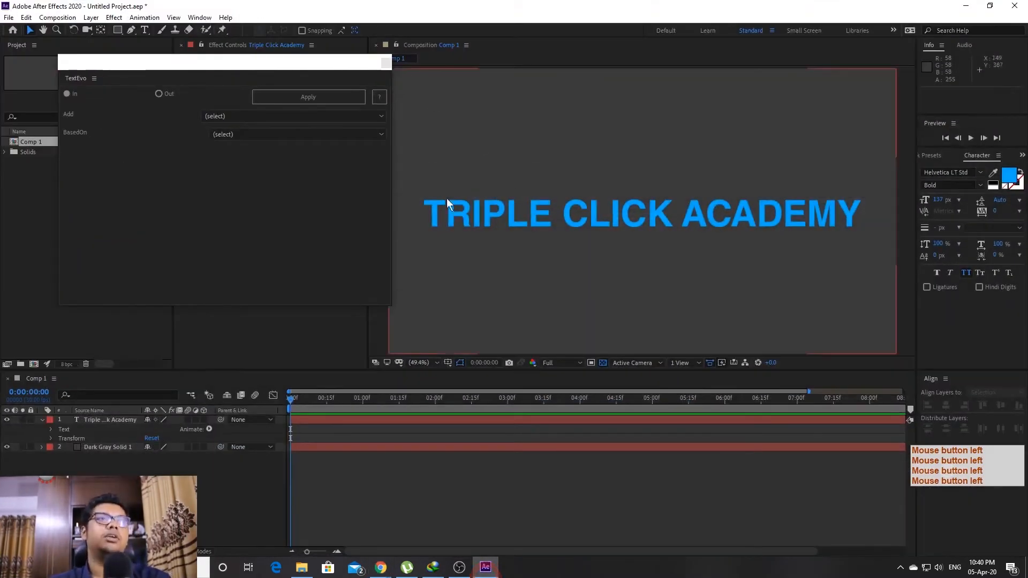
left_click_drag(221, 67, 173, 111)
left_click_drag(343, 356, 159, 205)
left_click_drag(265, 207, 285, 253)
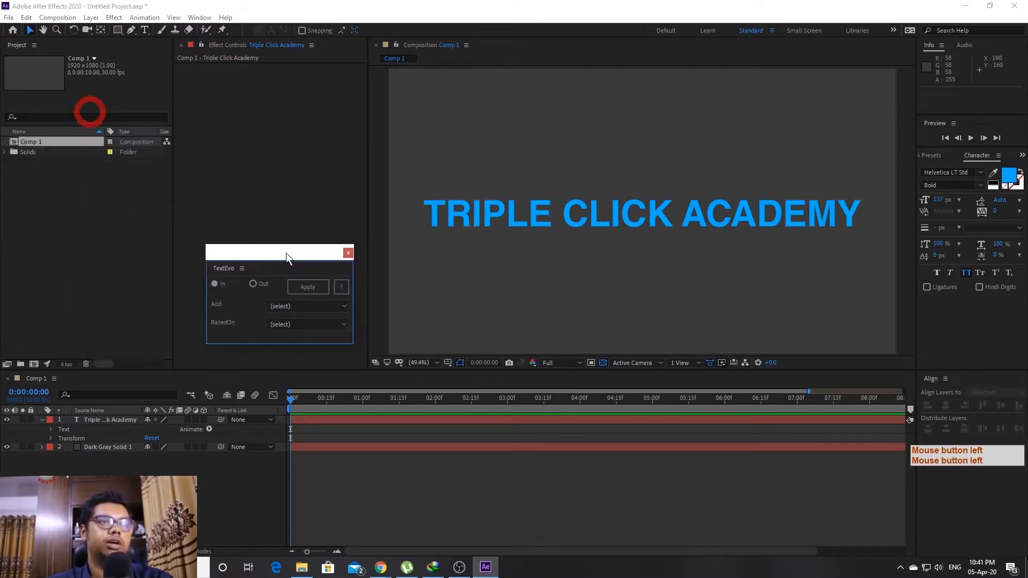
Apply TextEvo's In animation to the title layer and reveal its keyframes with U
left_click(112, 419)
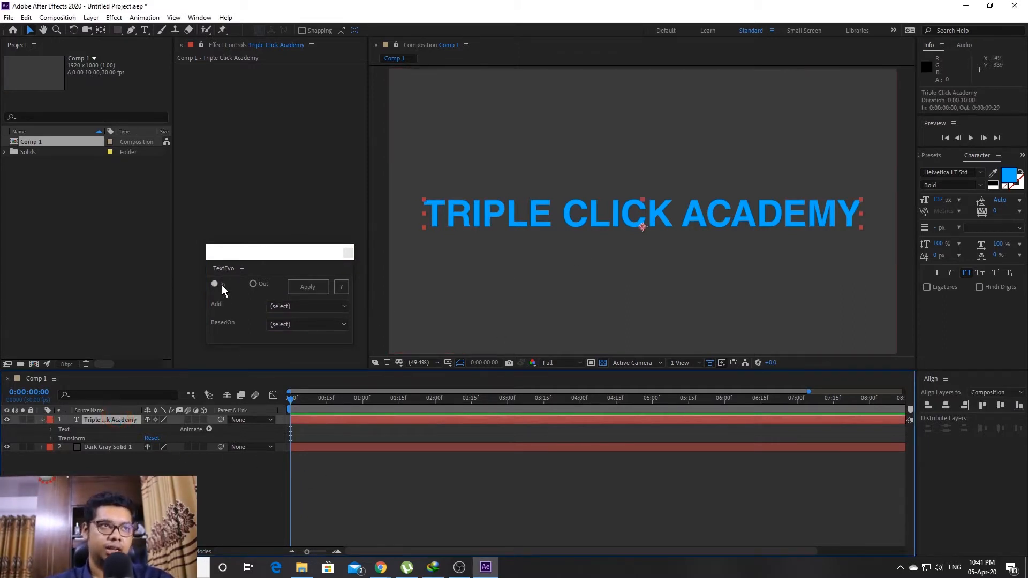
left_click(308, 289)
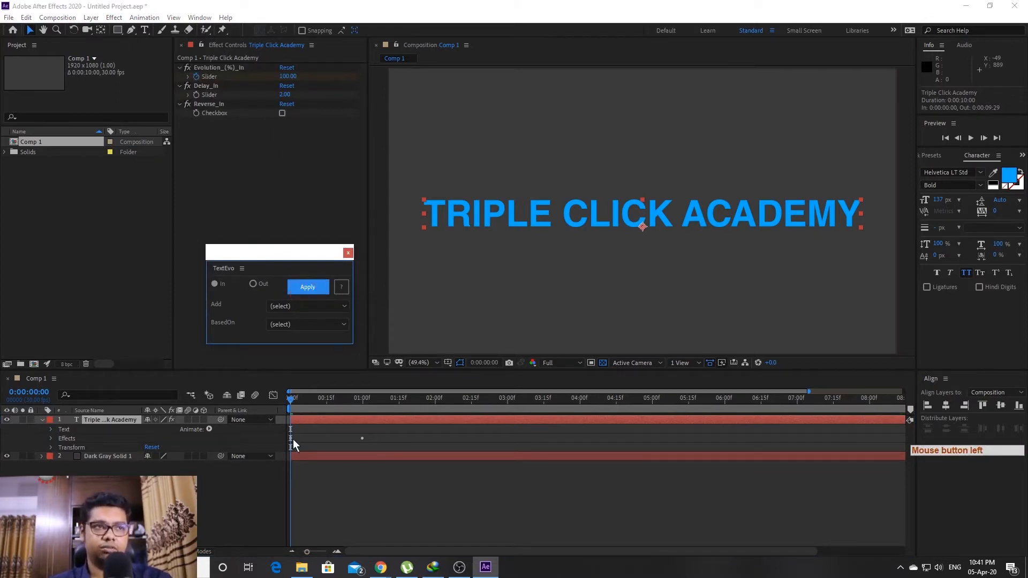
left_click(362, 417)
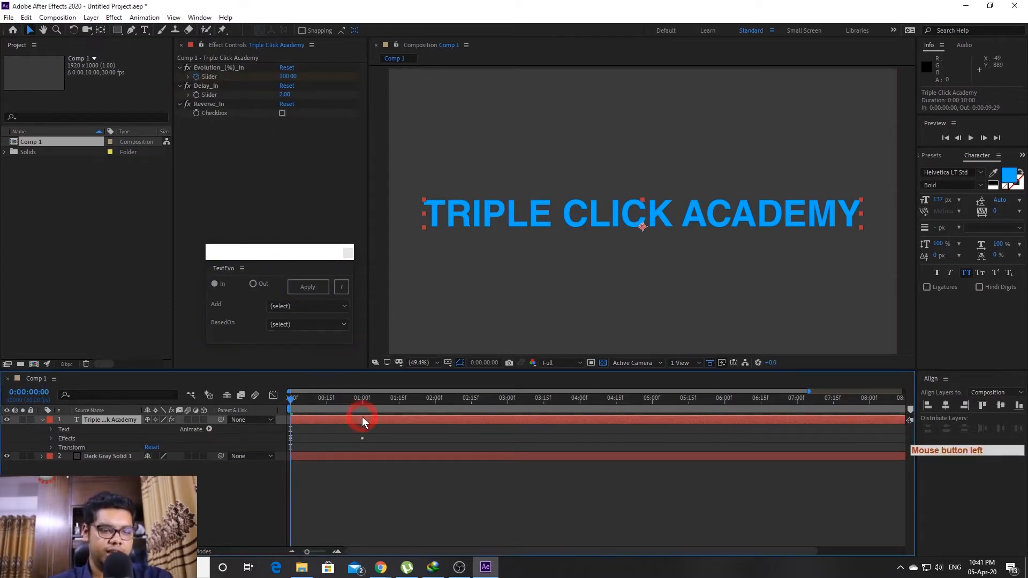
key("u")
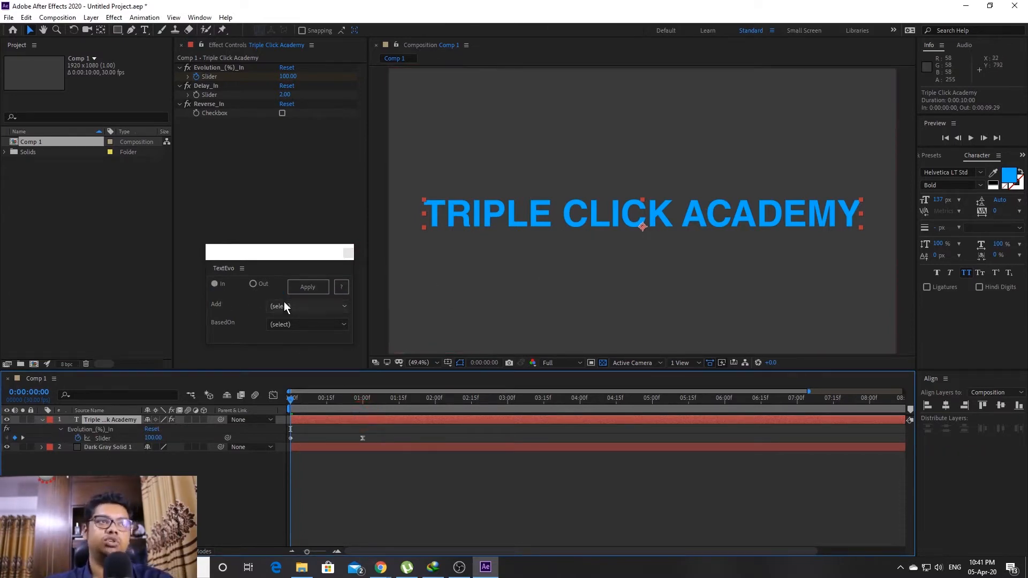
Add Position, Scale, Fill Color and Blur to the TextEvo In animation, and move the panel left
scroll(674, 220, "down", 2)
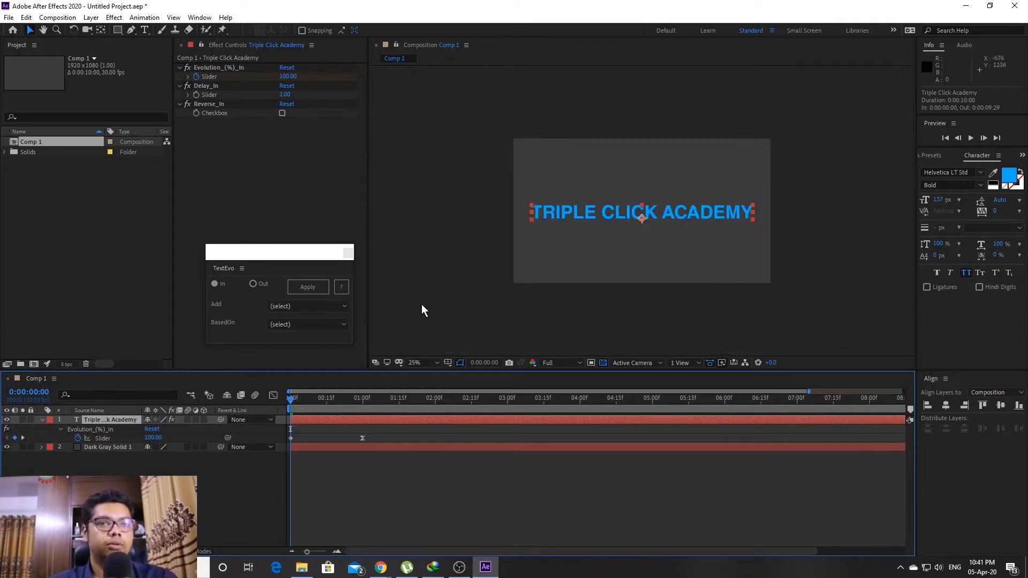
left_click(292, 307)
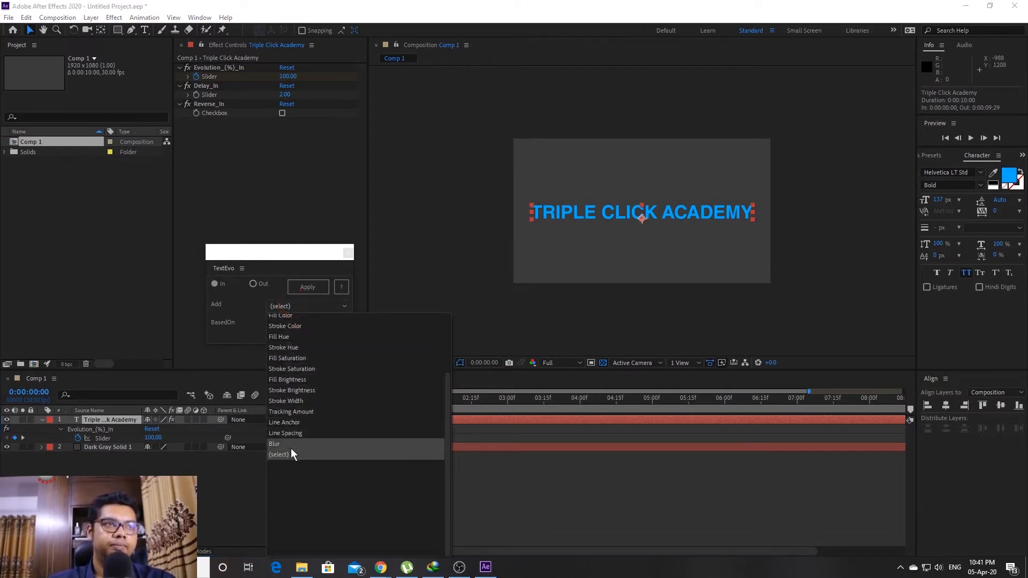
scroll(287, 380, "up", 5)
left_click(284, 327)
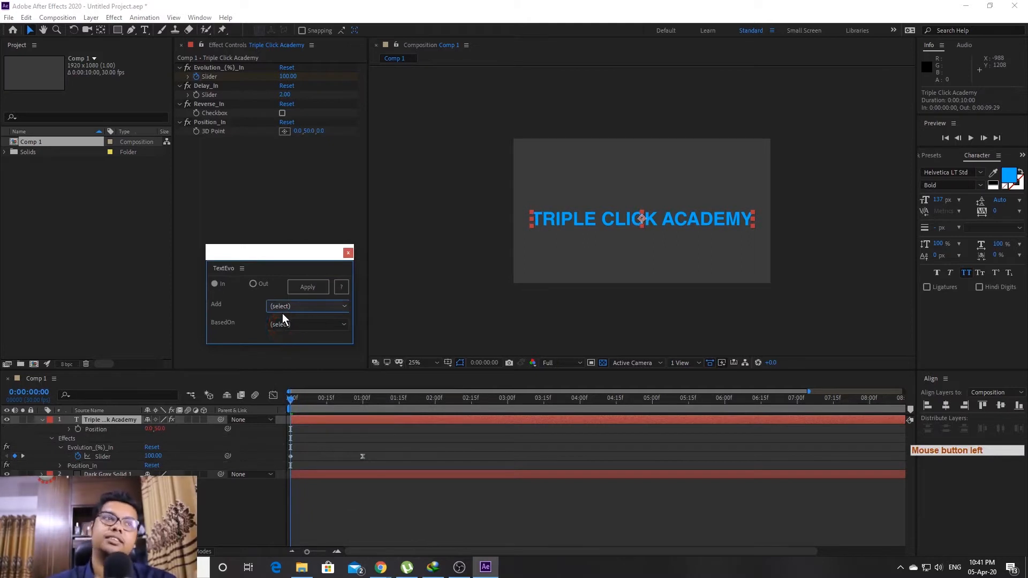
left_click(284, 306)
left_click(285, 341)
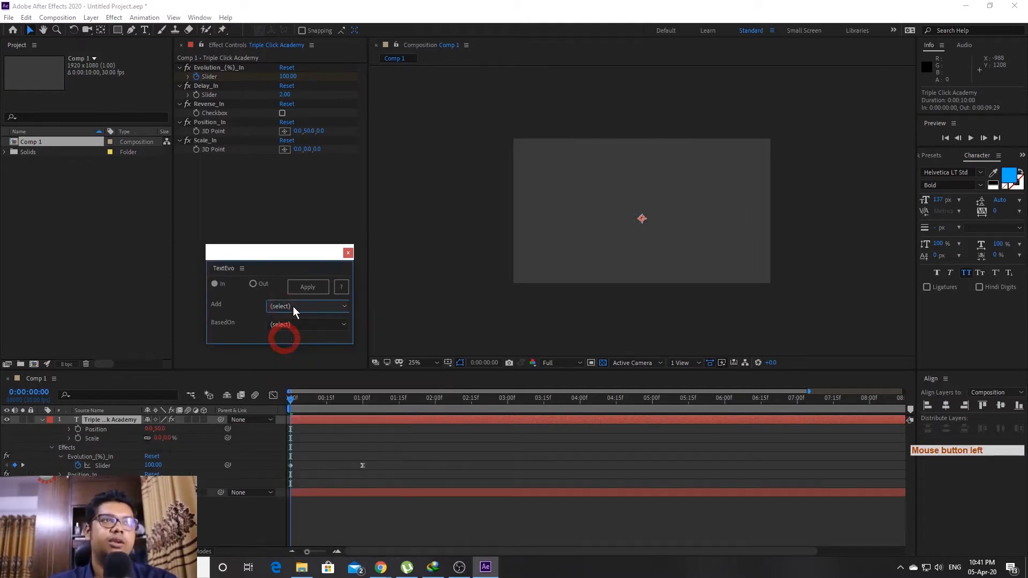
left_click(294, 303)
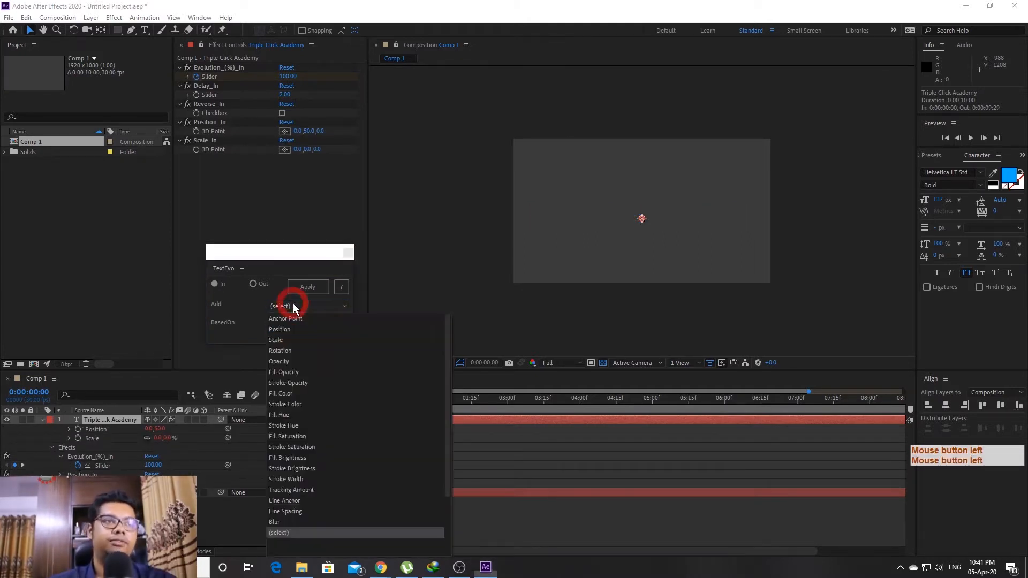
left_click(288, 394)
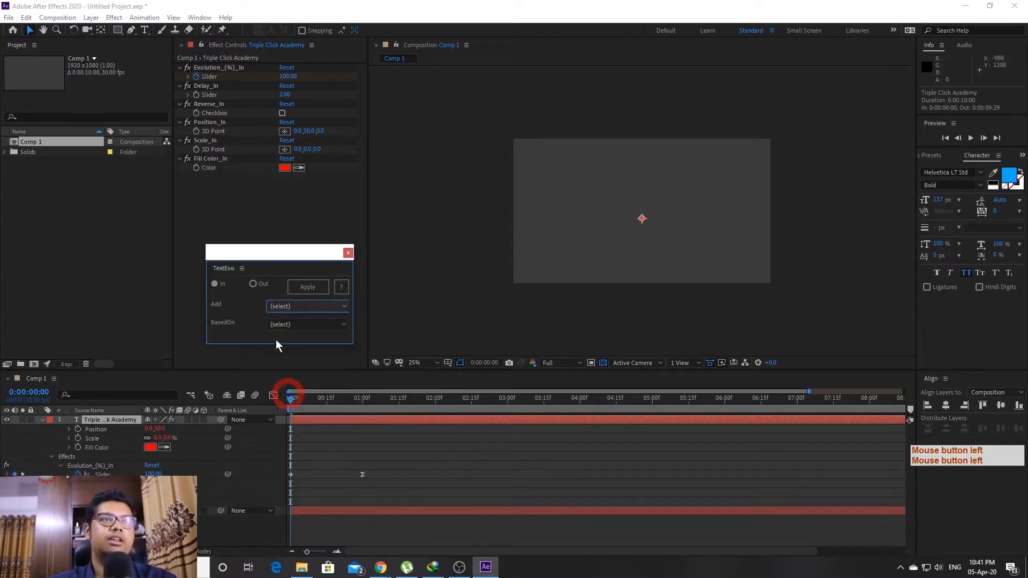
left_click(281, 303)
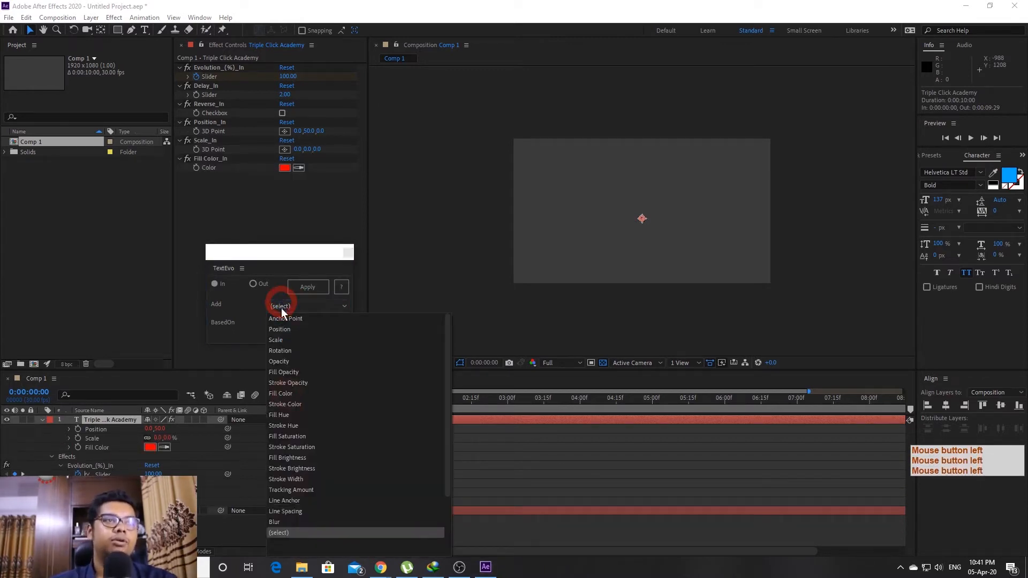
left_click(283, 519)
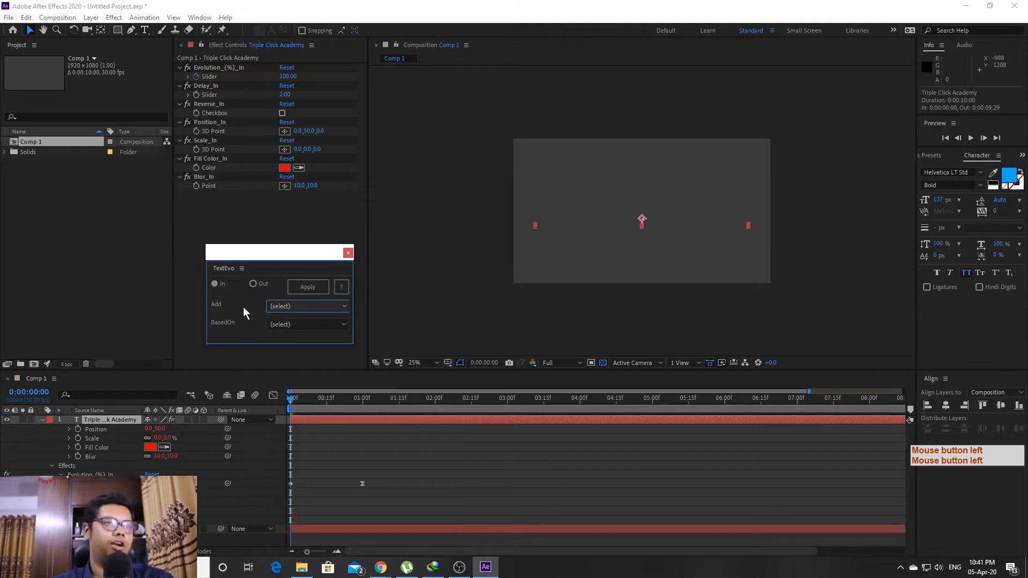
left_click_drag(290, 255, 102, 264)
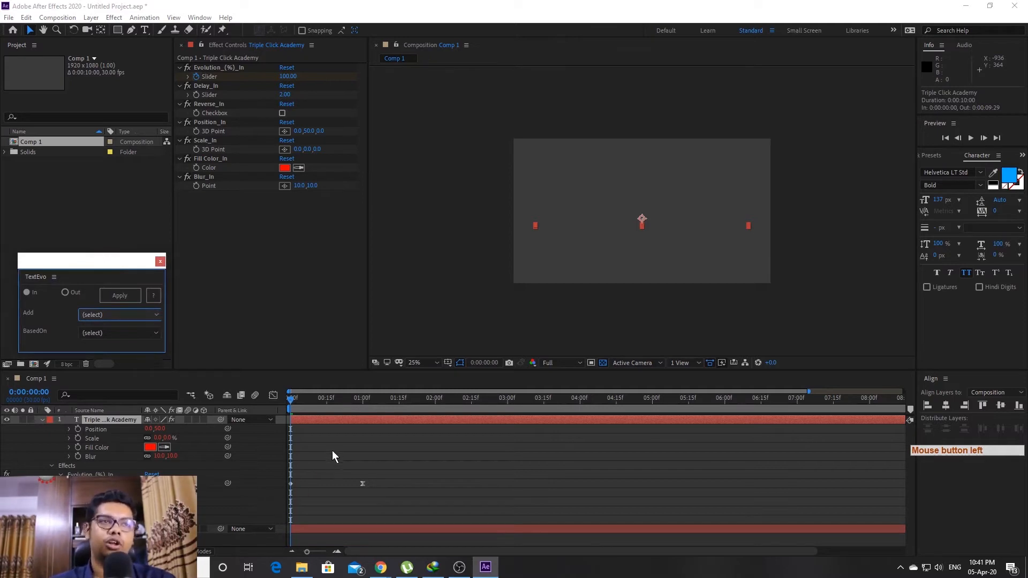
Offset Position_In downward and set Scale_In to 250,250
left_click_drag(292, 399, 358, 421)
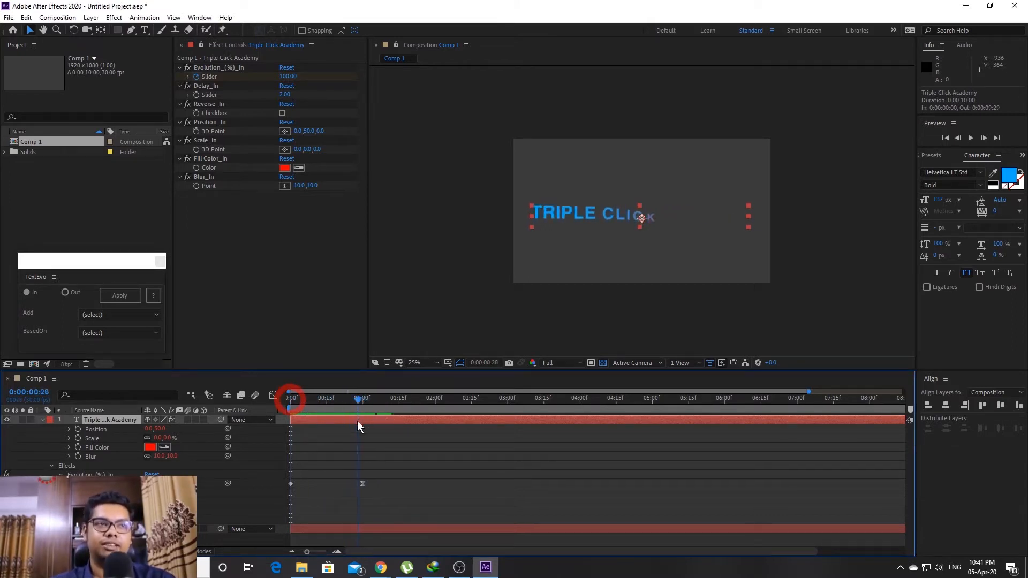
left_click(357, 421)
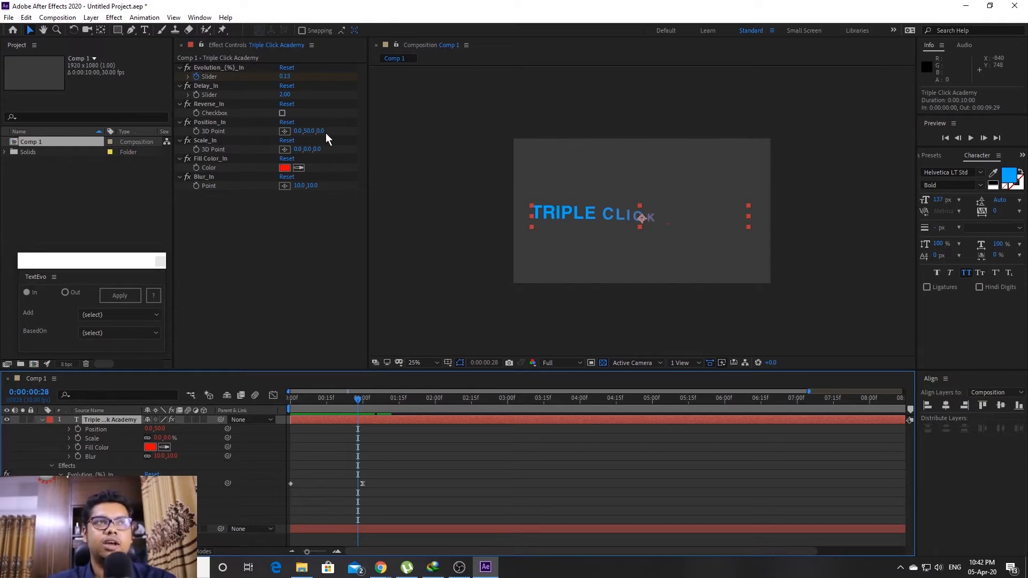
left_click_drag(310, 136, 625, 151)
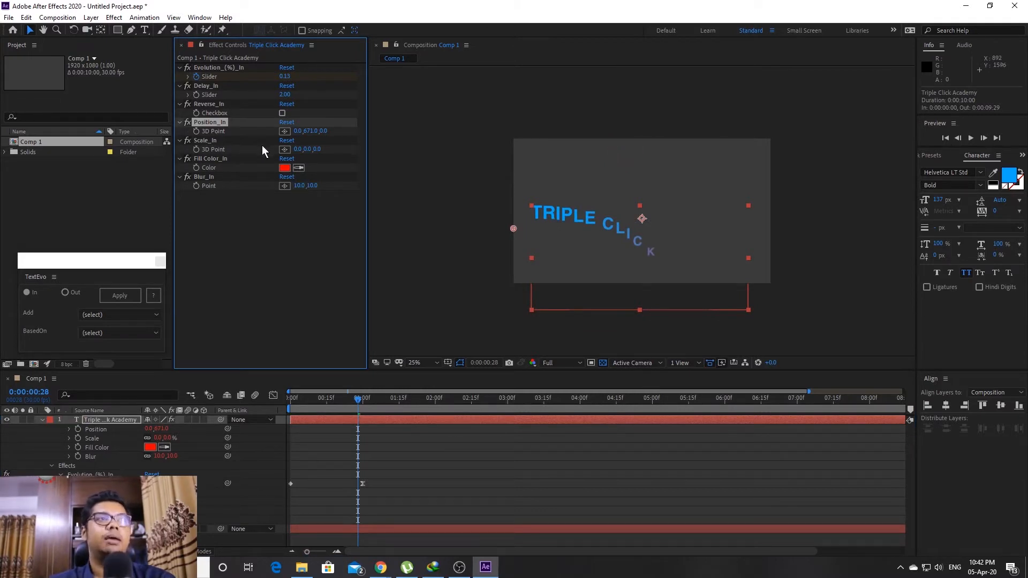
left_click(297, 150)
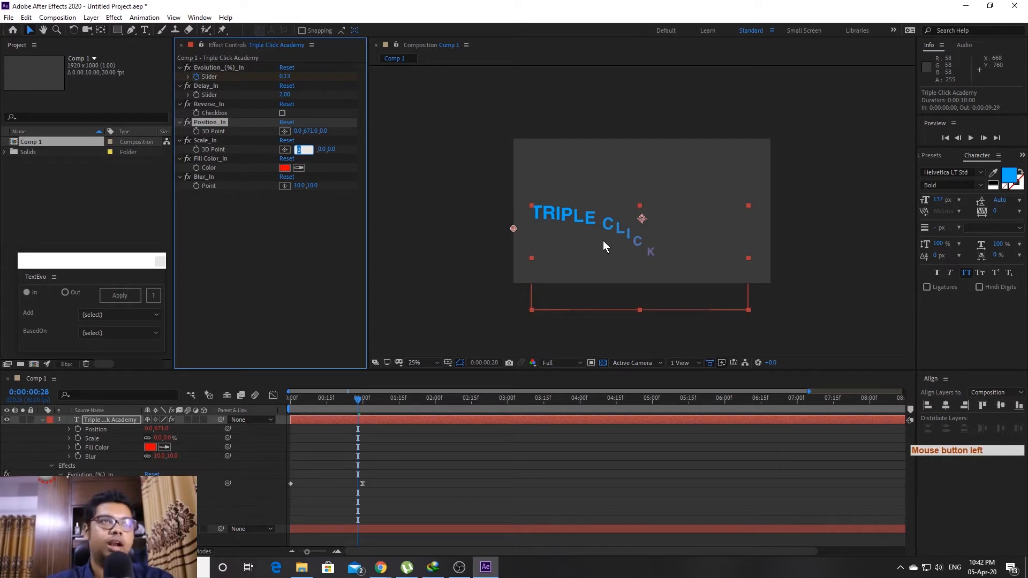
type("250")
key("Tab")
type("250")
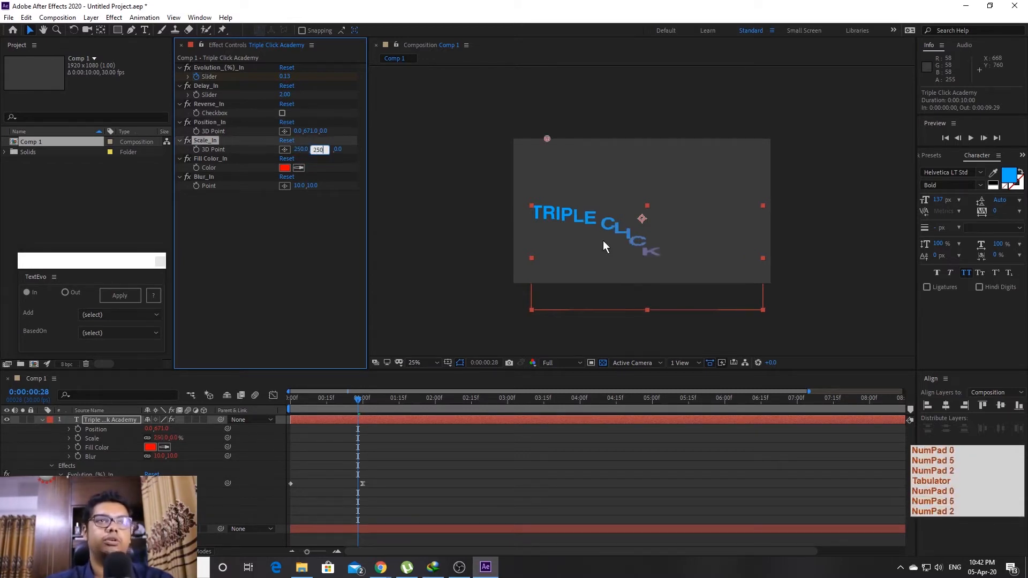
key("Return")
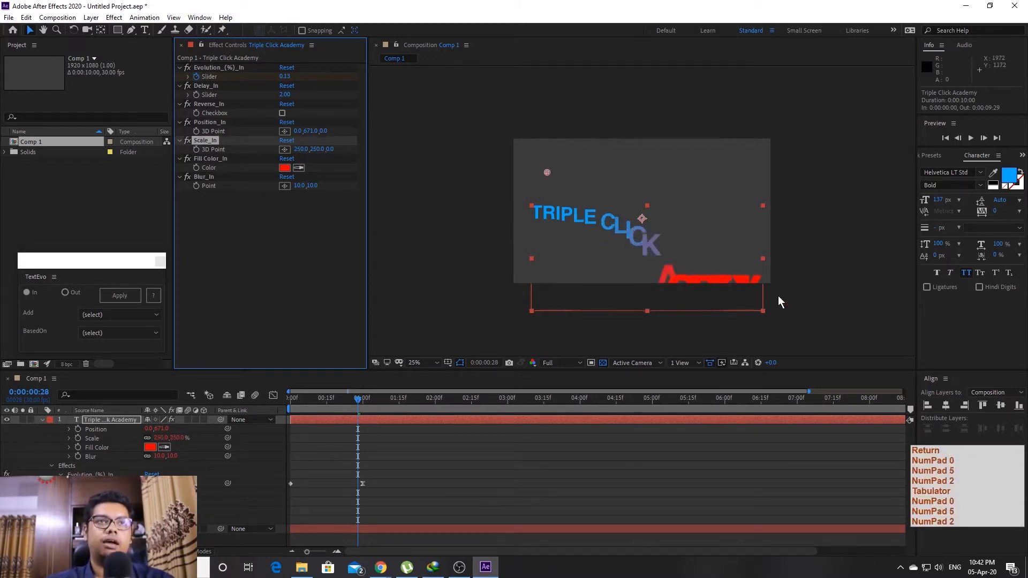
Lower the letters' starting position further at the one-second mark and preview the intro
left_click(363, 402, "shift")
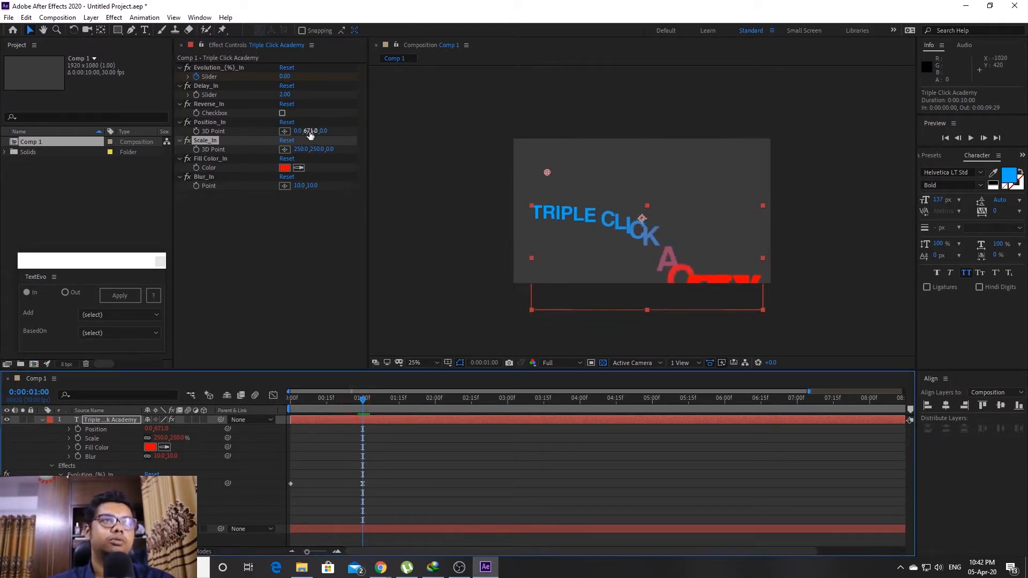
left_click_drag(309, 132, 437, 135)
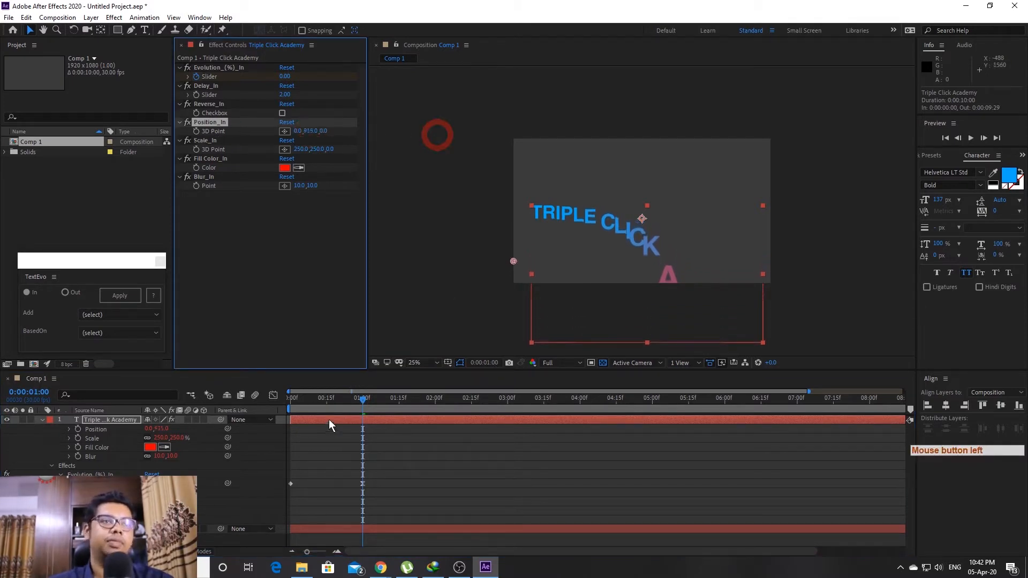
left_click_drag(345, 399, 159, 403)
key("space")
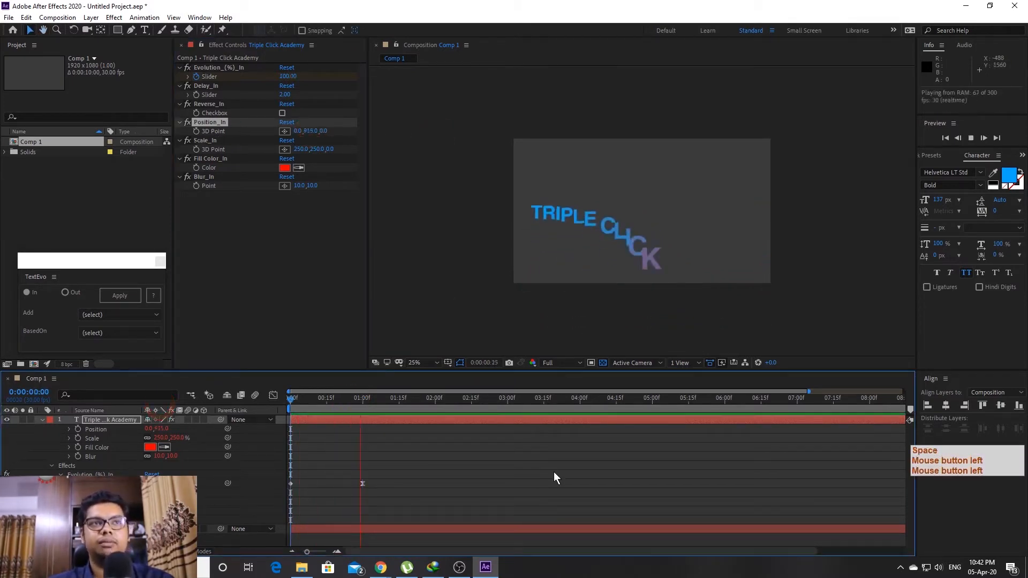
key("space")
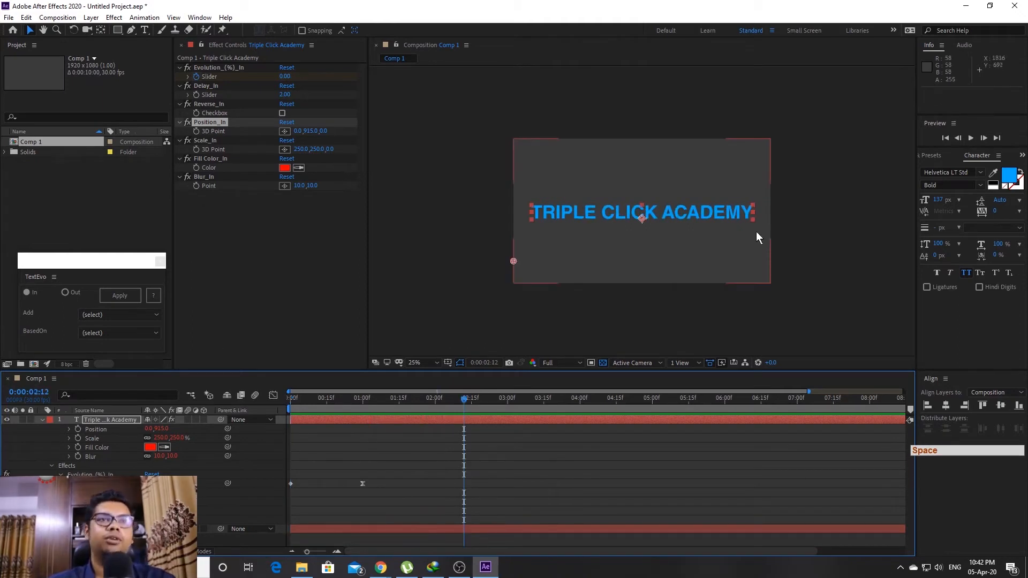
Set Blur_In to 50,50 and preview the intro
left_click(300, 186)
type("50")
key("Tab")
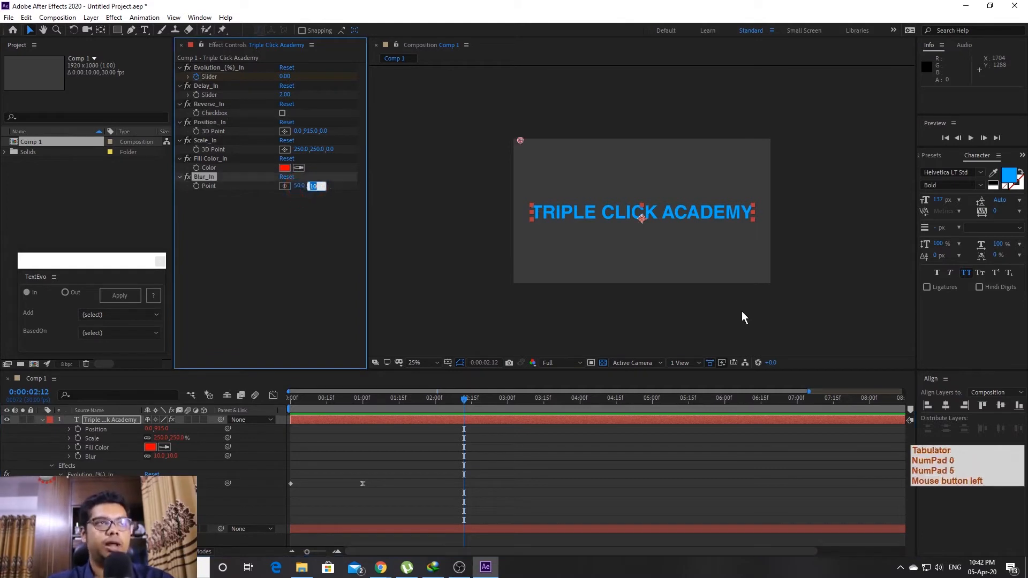
type("50")
key("Return")
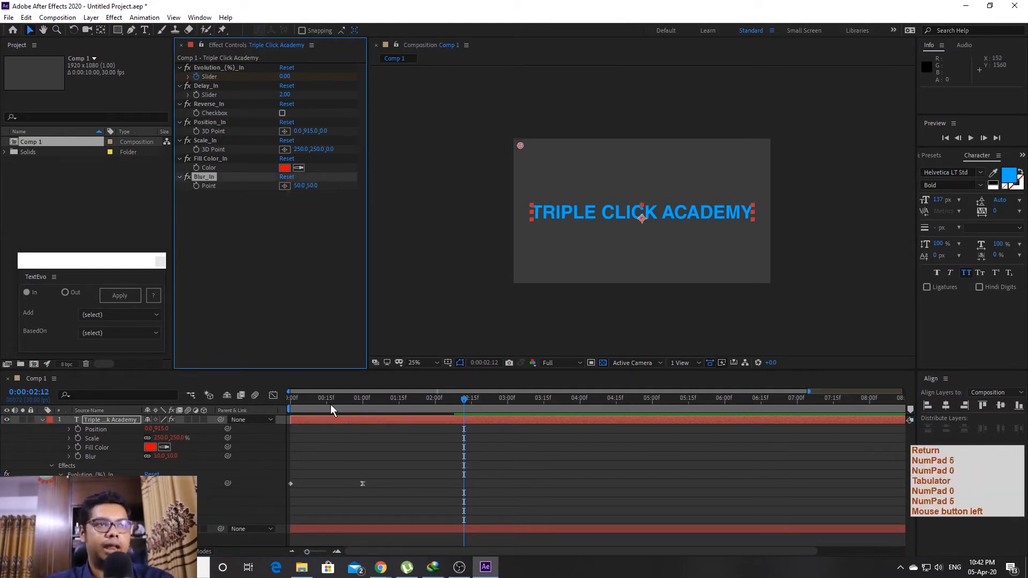
left_click_drag(330, 409, 291, 409)
key("space")
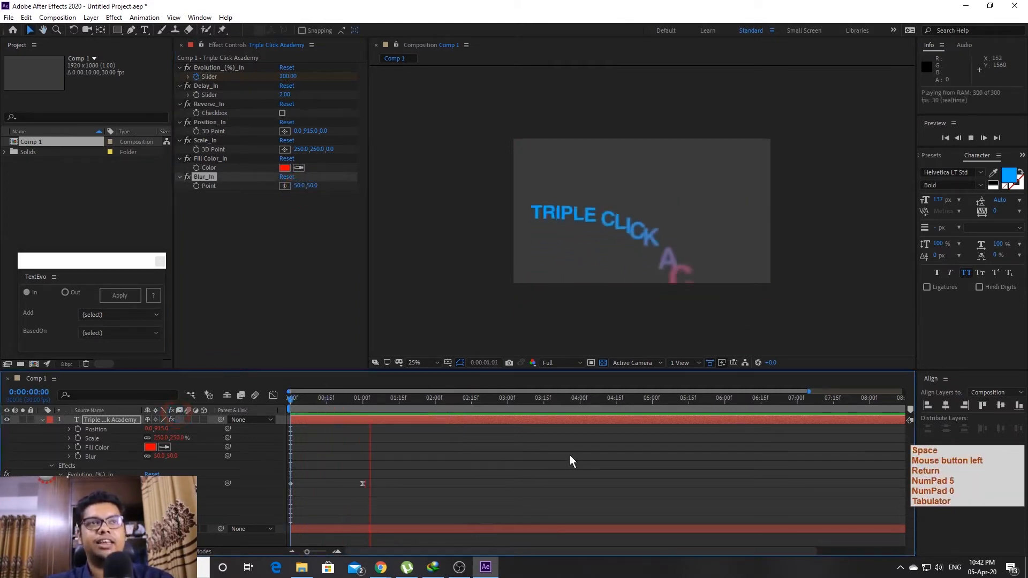
key("space")
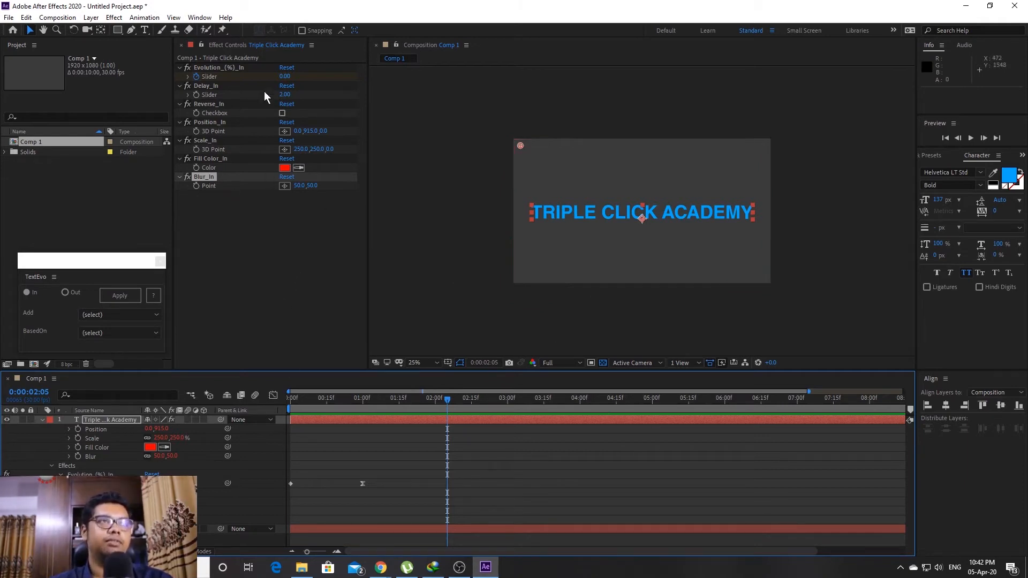
Shift the letters' starting position left to -592 and preview the result
left_click_drag(300, 130, 257, 130)
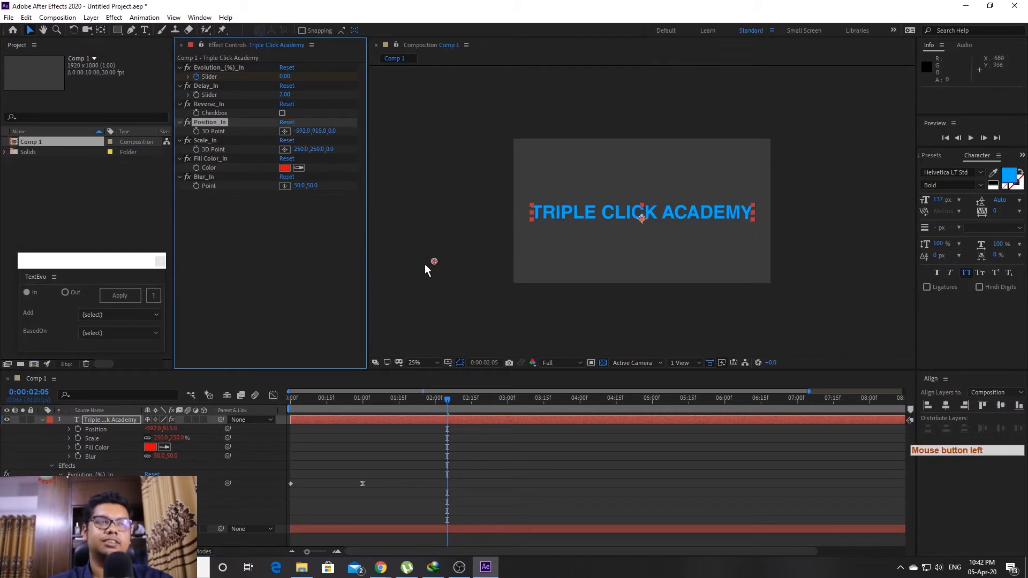
left_click_drag(426, 412, 291, 412)
key("space")
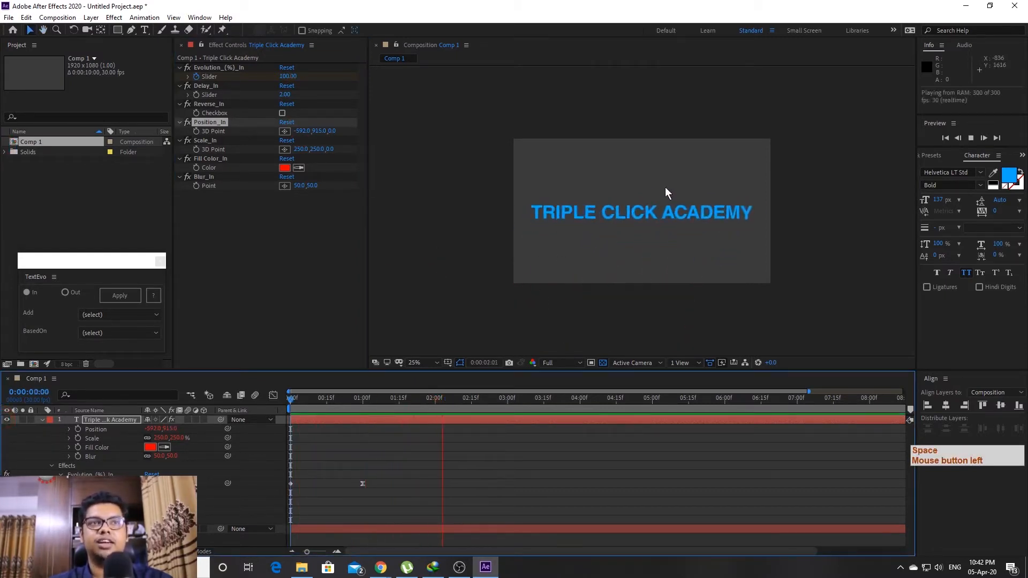
left_click_drag(441, 403, 377, 410)
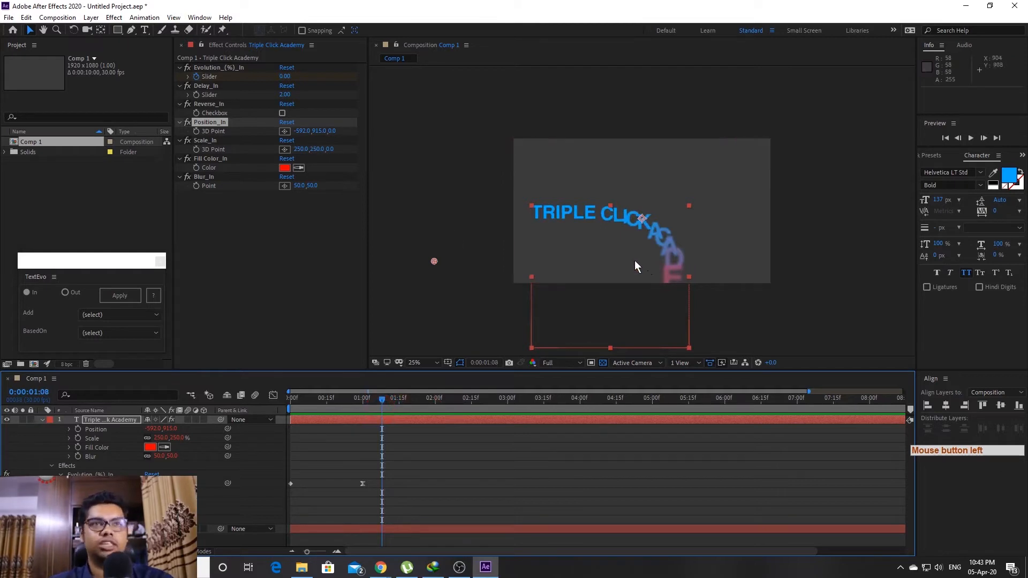
Make Fill Color_In green, preview the intro, and select the Triple Click Academy layer
left_click(286, 168)
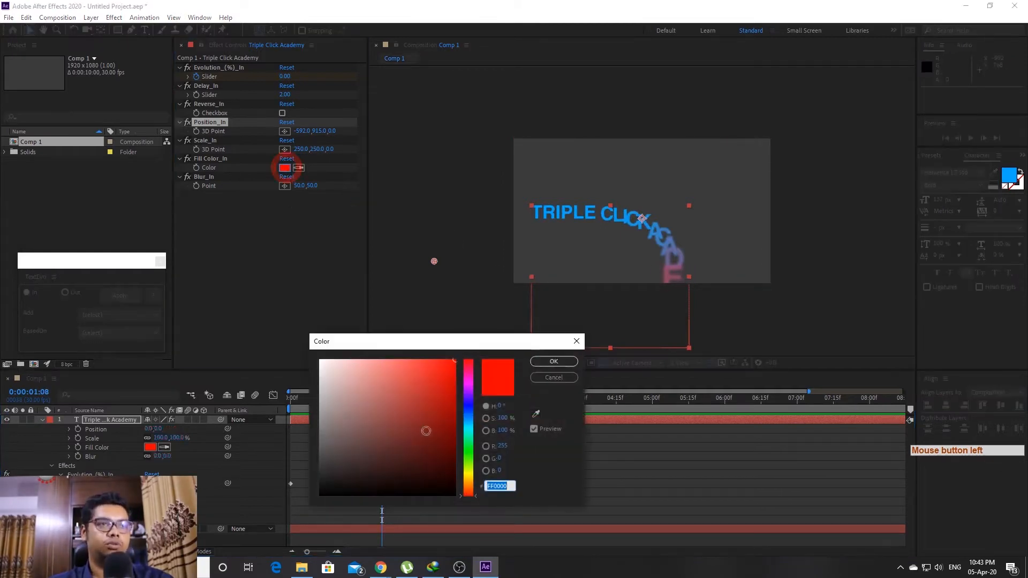
left_click(474, 454)
left_click(560, 365)
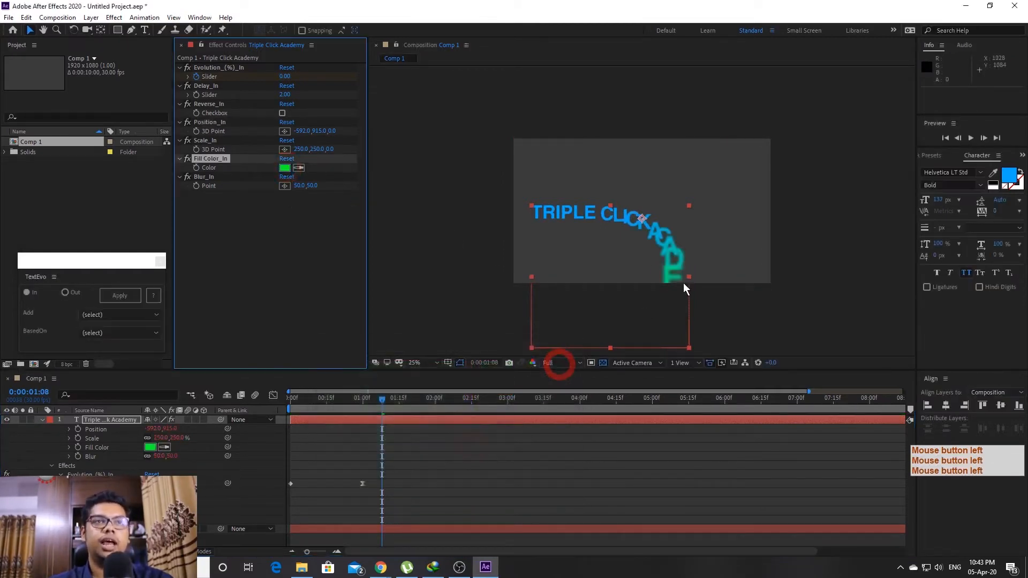
left_click(383, 408)
key("space")
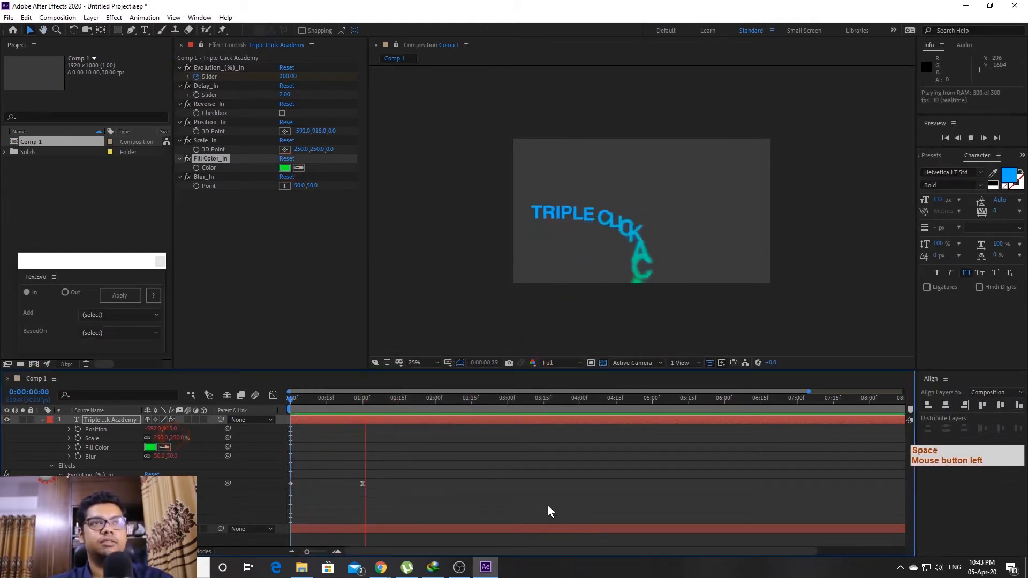
key("space")
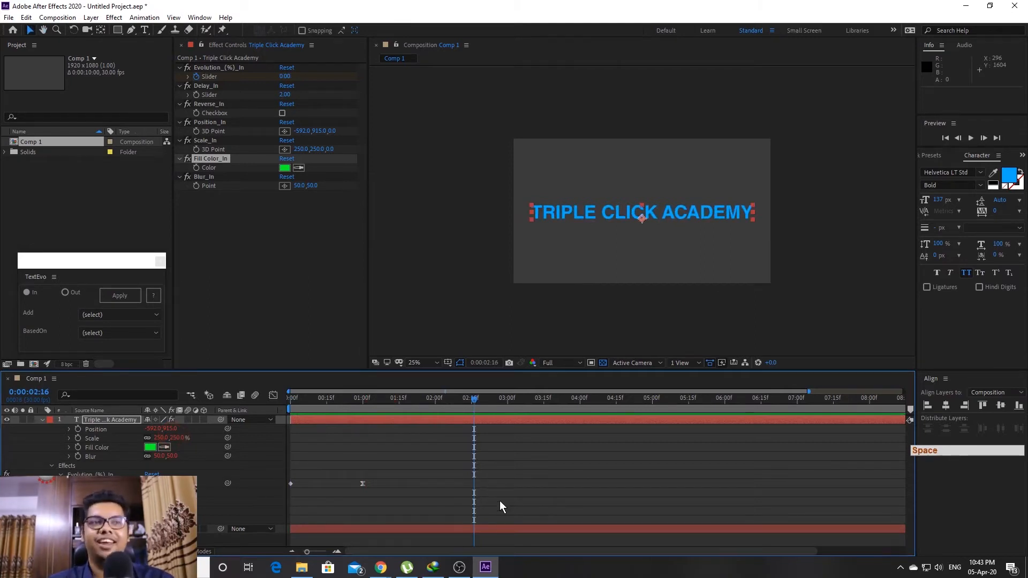
left_click(333, 418)
Reveal the Evolution keyframes and set Position_In X to 0, then preview
key("u")
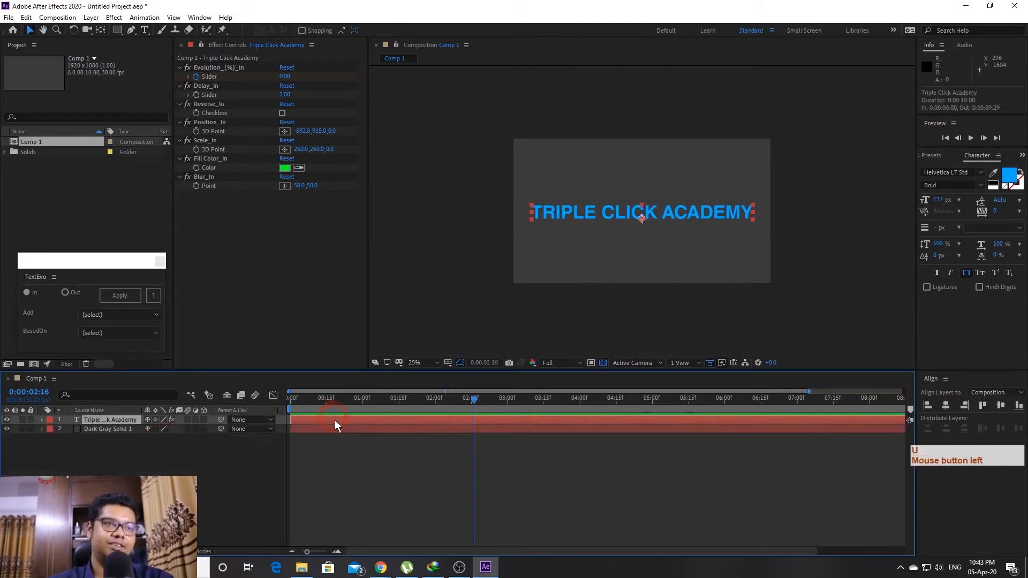
key("u")
left_click_drag(386, 432, 283, 445)
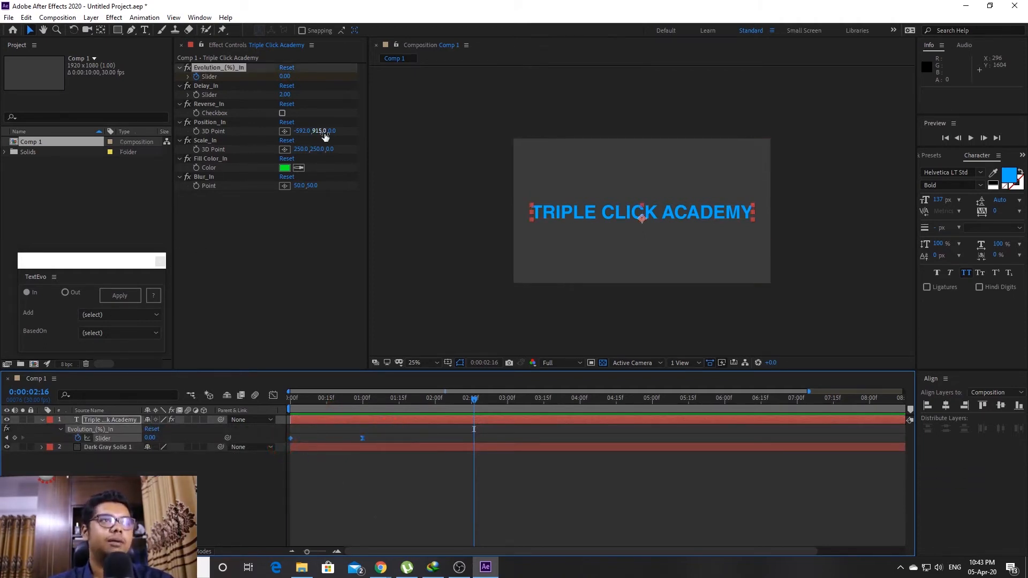
left_click(300, 131)
type("0")
key("Return")
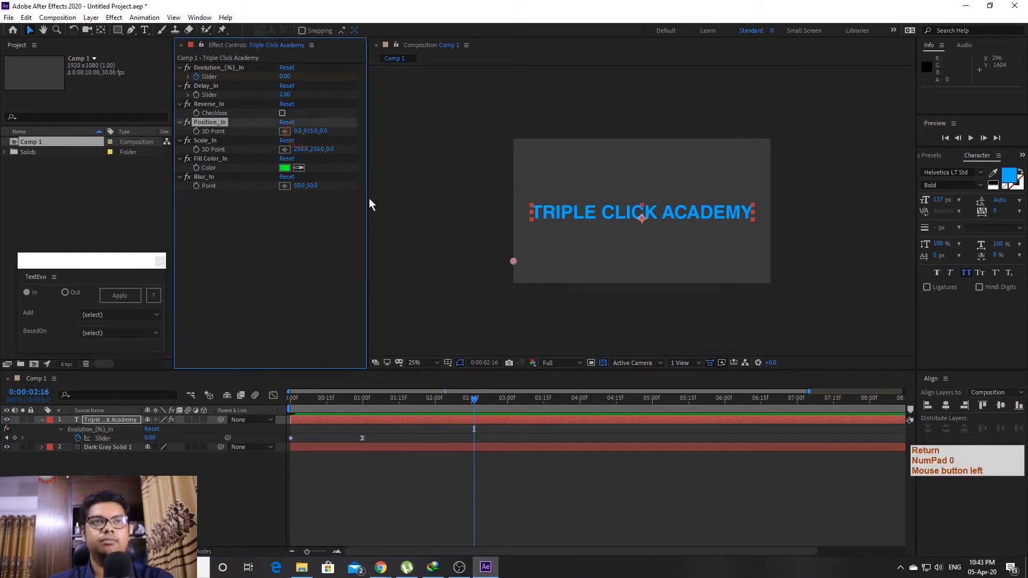
left_click(303, 399)
key("space")
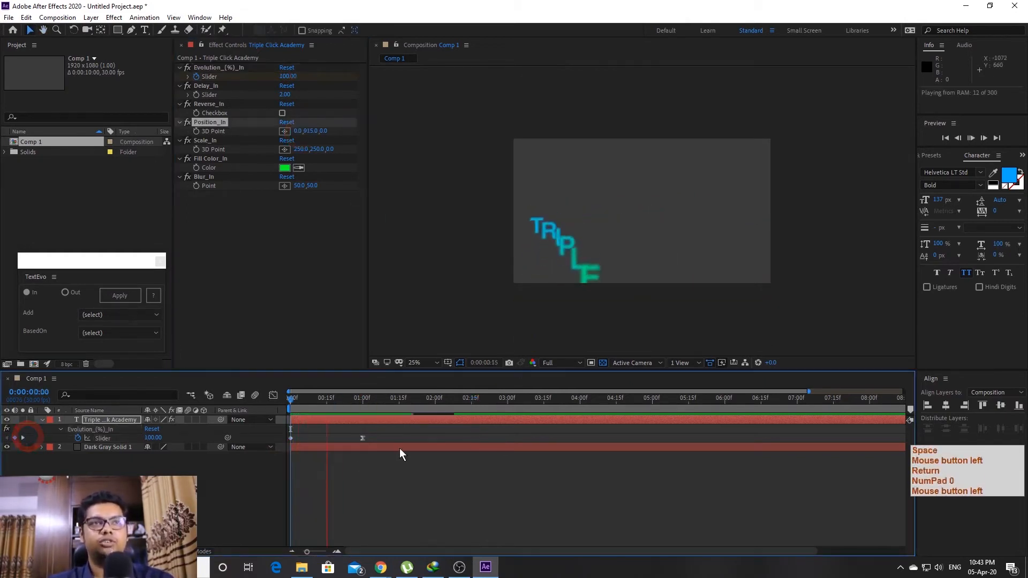
Set Scale_In to 0,0, preview the intro, and park the playhead at one second
left_click(376, 399)
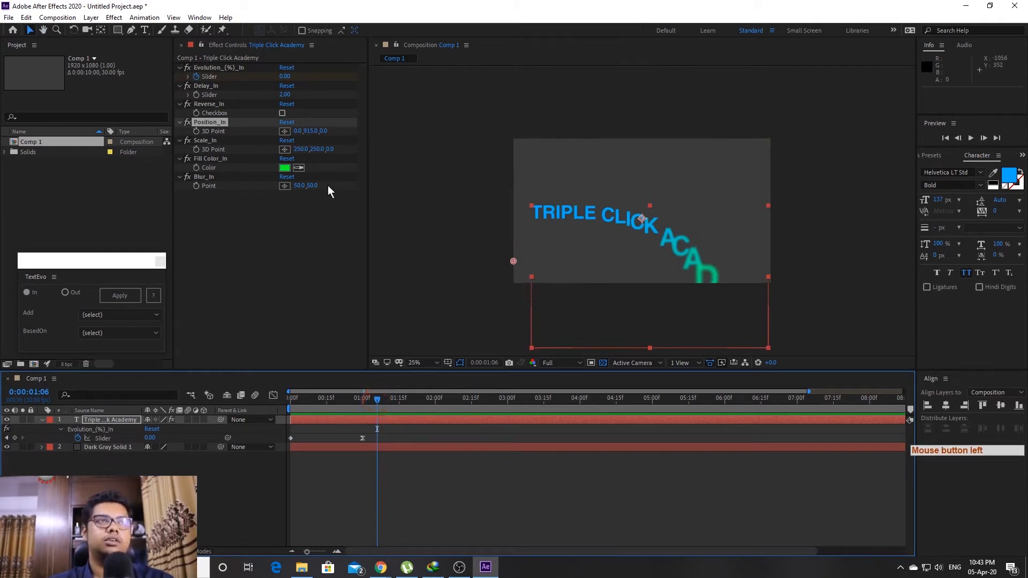
left_click(299, 150)
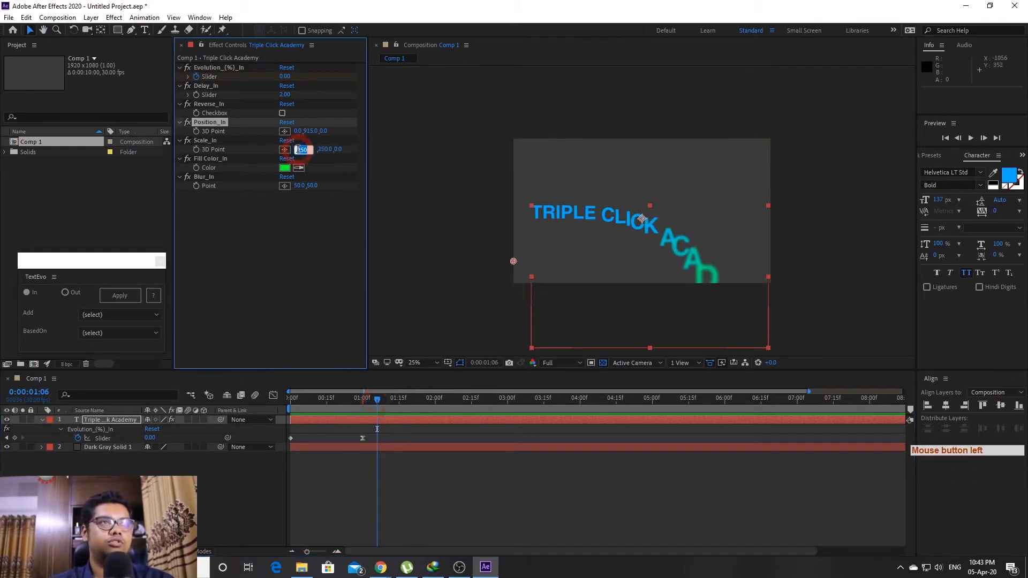
type("0")
key("Tab")
type("0")
key("Return")
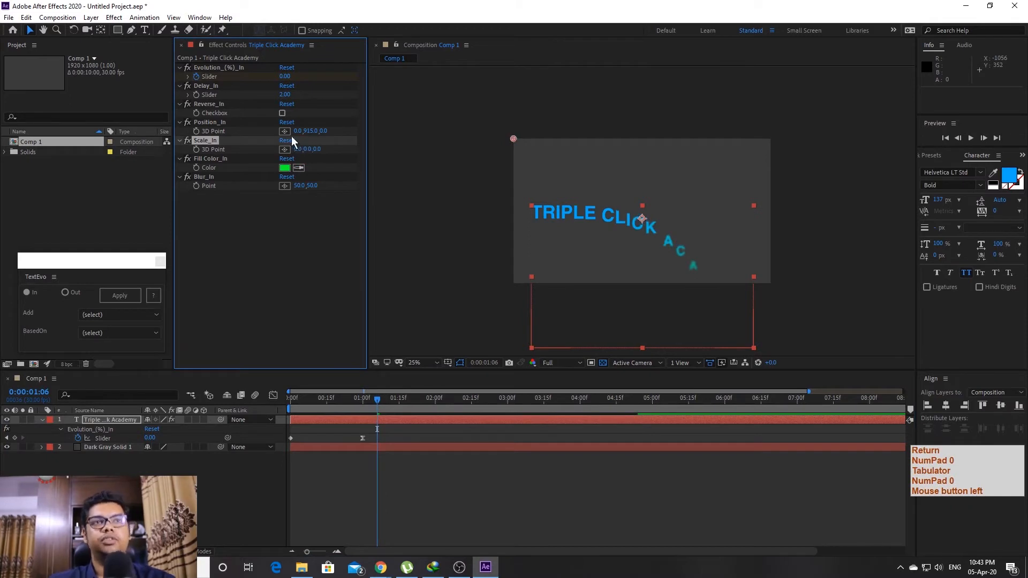
left_click(378, 404)
key("space")
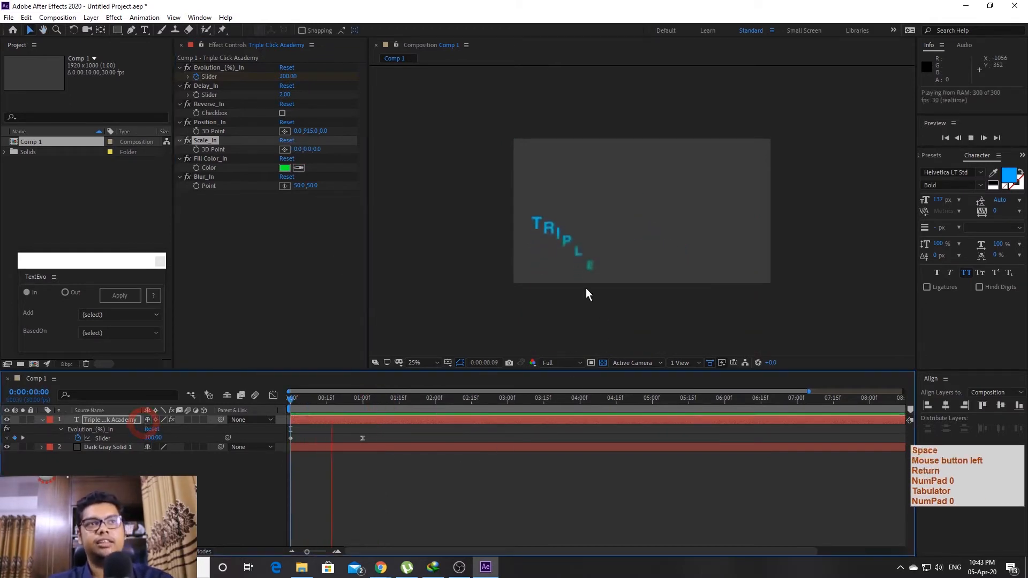
key("space")
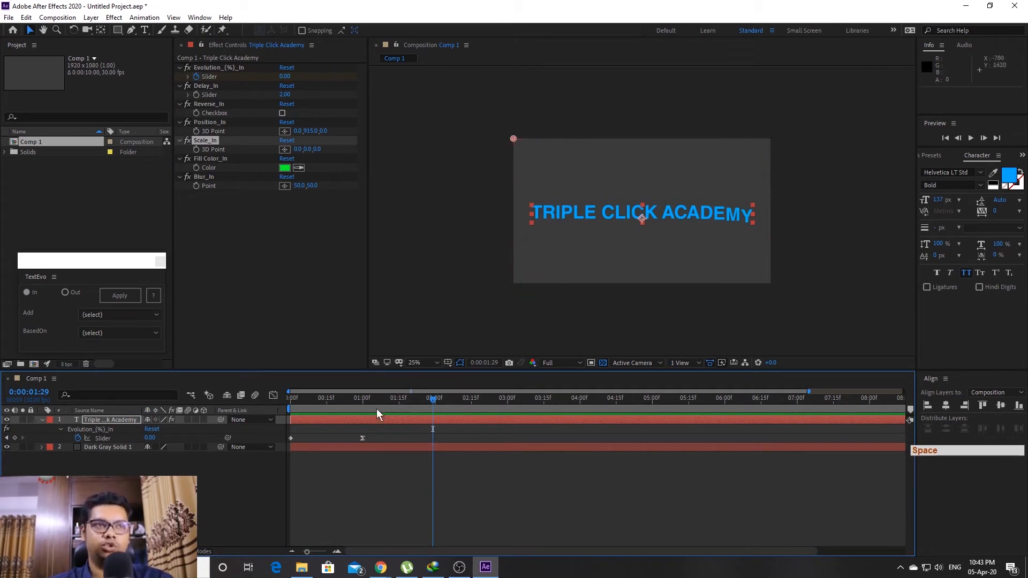
mouse_move(383, 401)
left_mouse_down()
mouse_move(365, 404)
mouse_move(397, 455)
left_mouse_up()
left_click(358, 405, "shift")
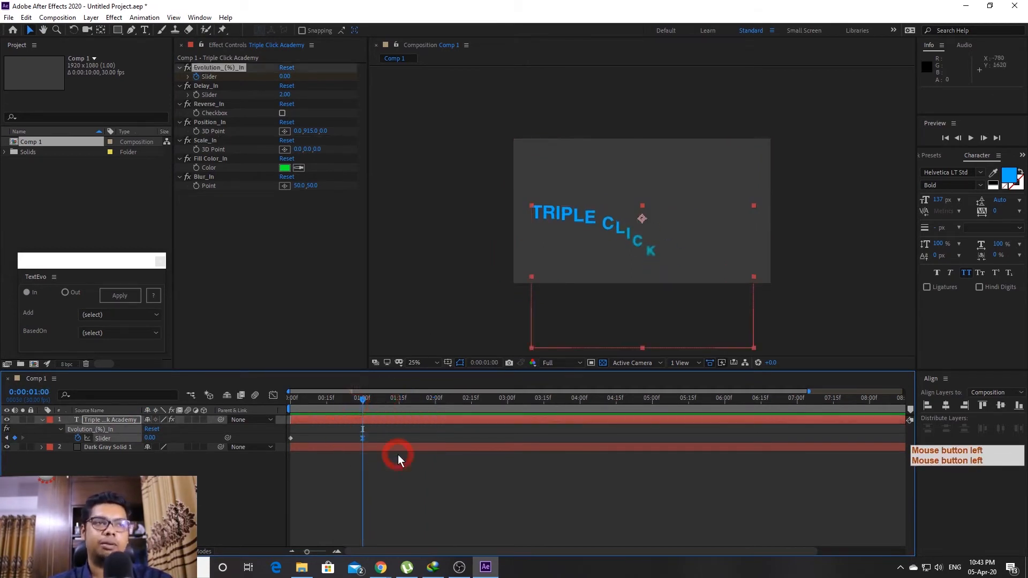
Reshape the Evolution_In easing curve in the Graph Editor's value graph and preview it
left_click(273, 395)
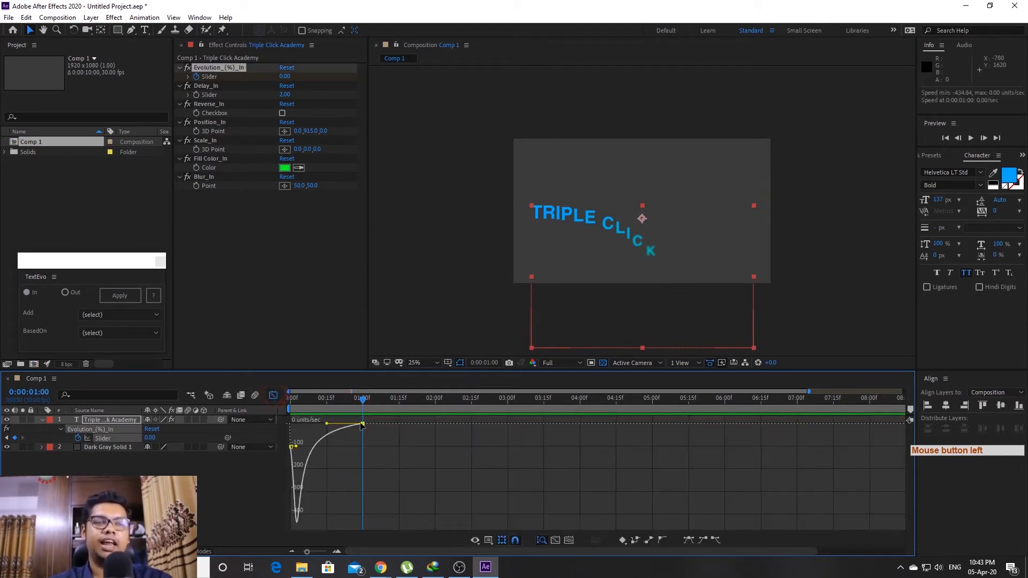
left_click(387, 438)
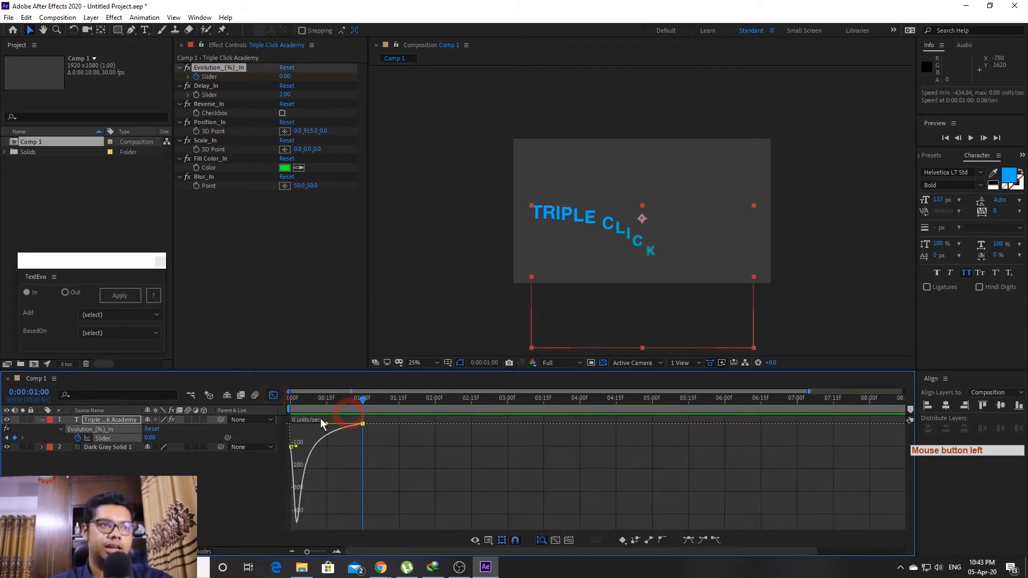
right_click(375, 450)
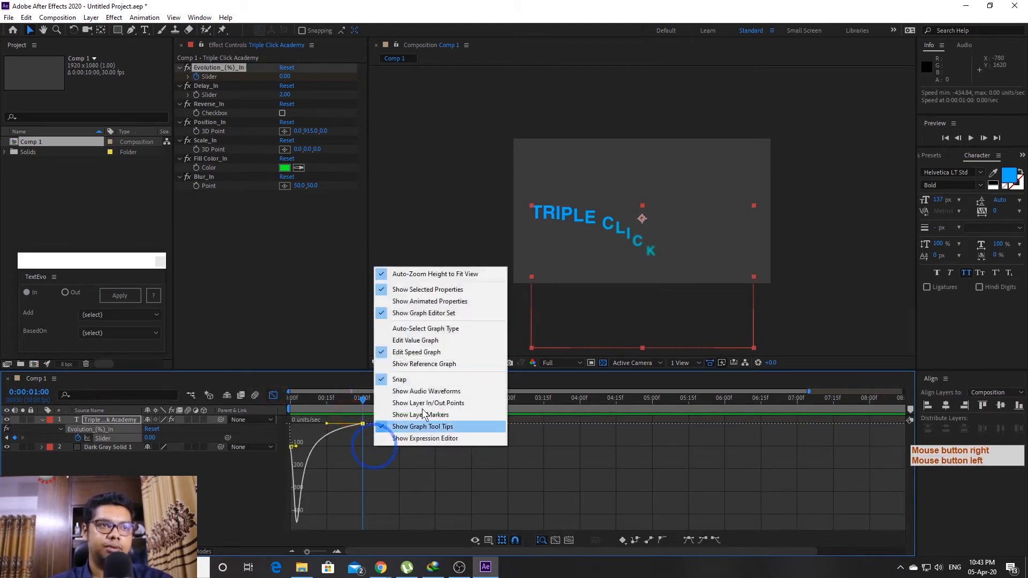
left_click(417, 341)
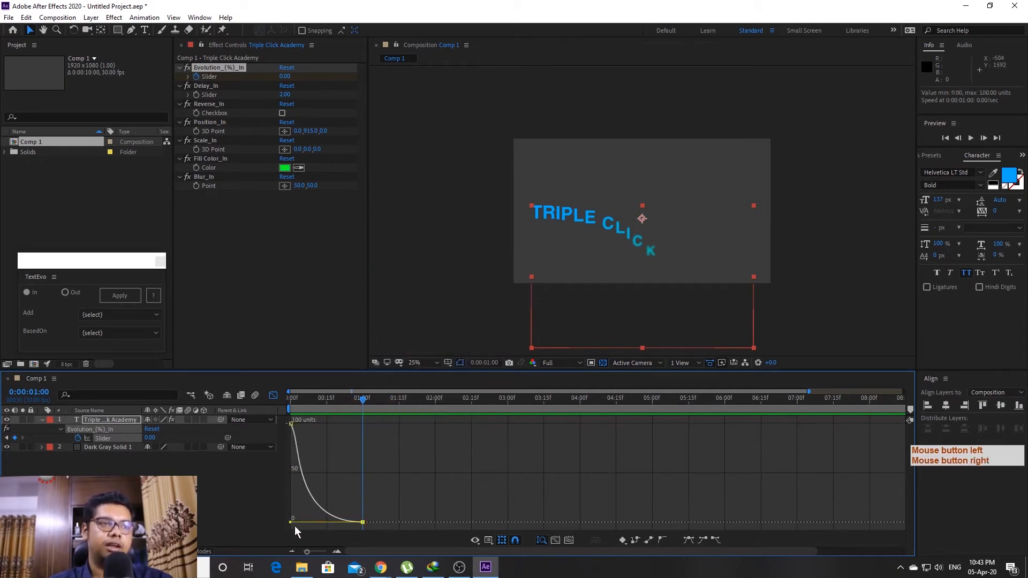
mouse_move(288, 526)
left_mouse_down()
mouse_move(297, 542)
mouse_move(300, 509)
left_mouse_up()
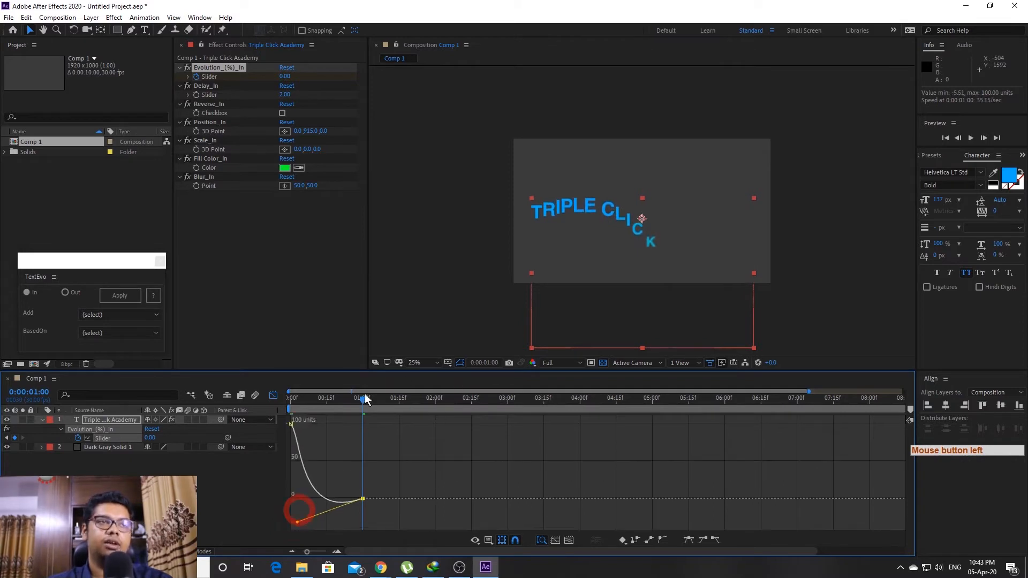
left_click_drag(363, 397, 332, 399)
left_click(291, 399)
key("space")
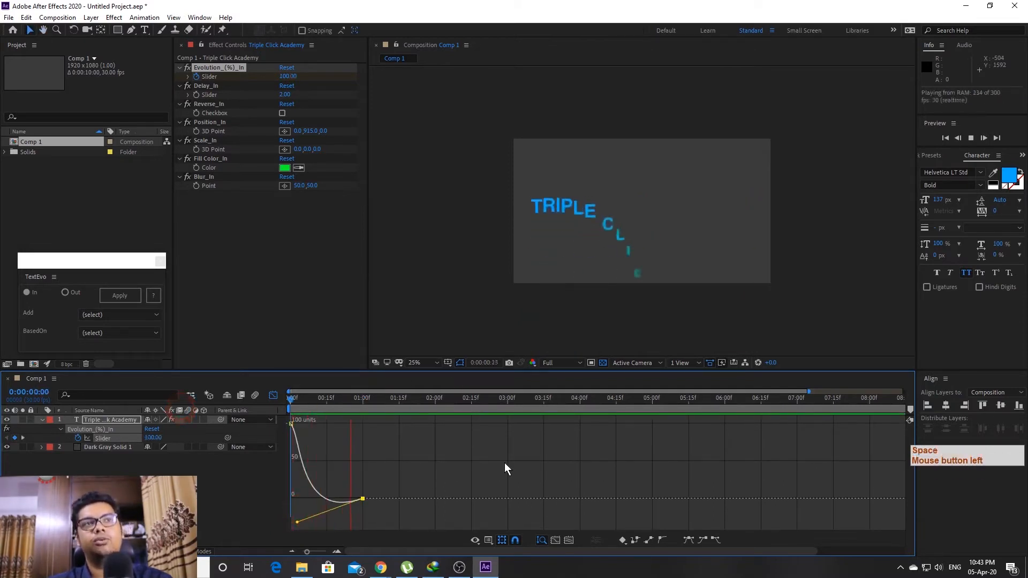
key("space")
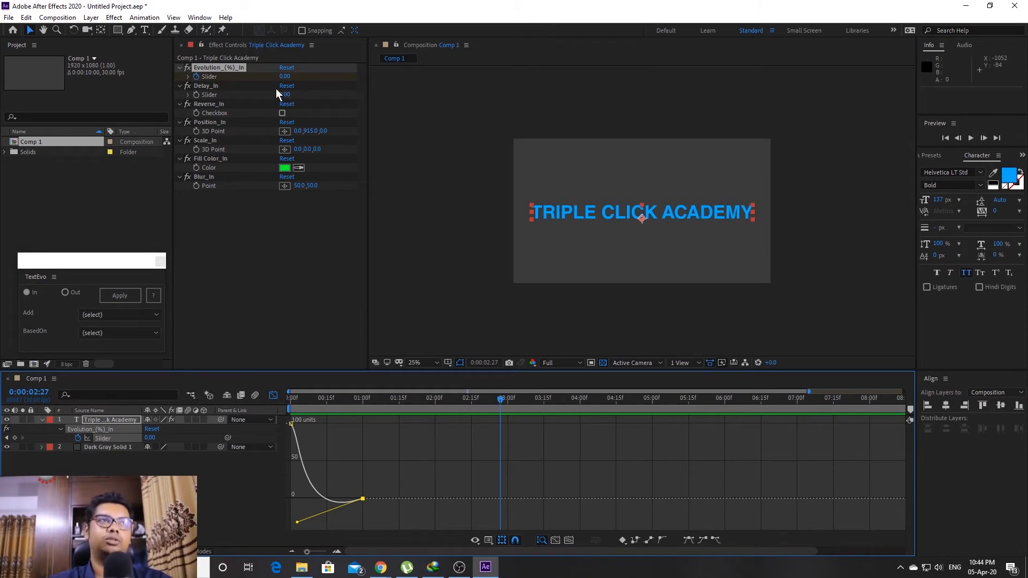
Enable Reverse_In, preview the reversed build, and set the time to 4:00
left_click(273, 395)
left_click_drag(355, 399, 291, 400)
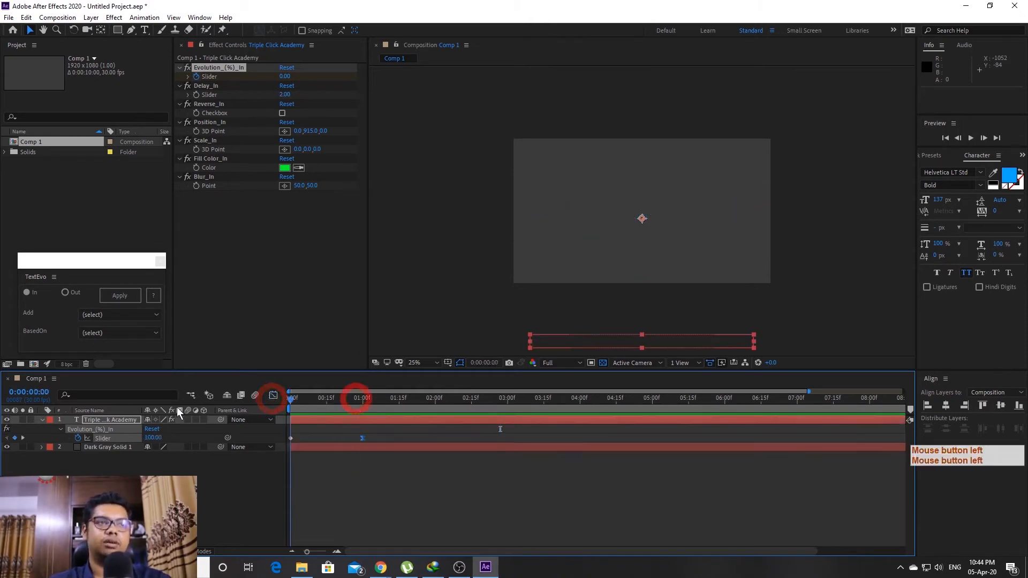
left_click(282, 114)
key("space")
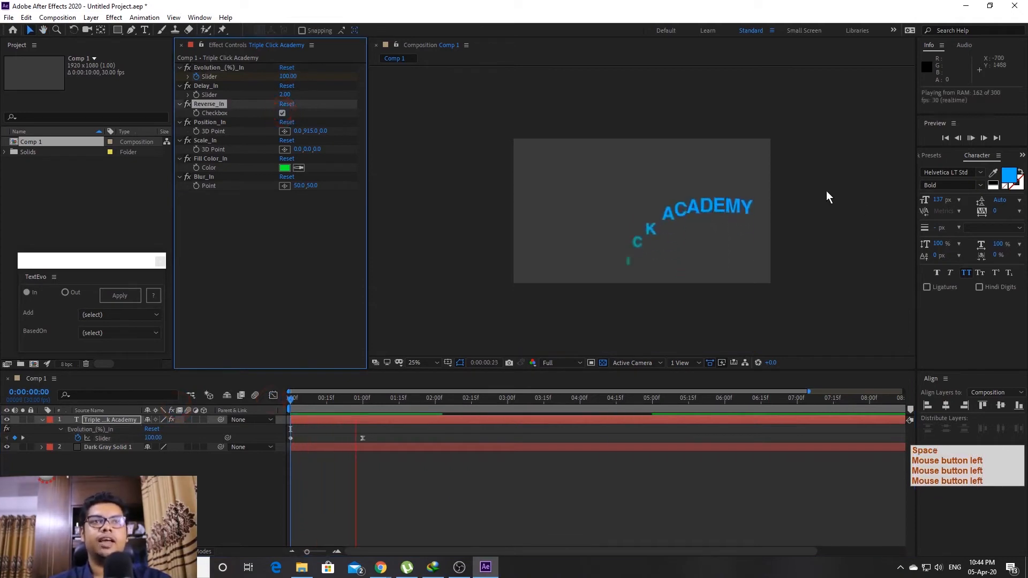
key("space")
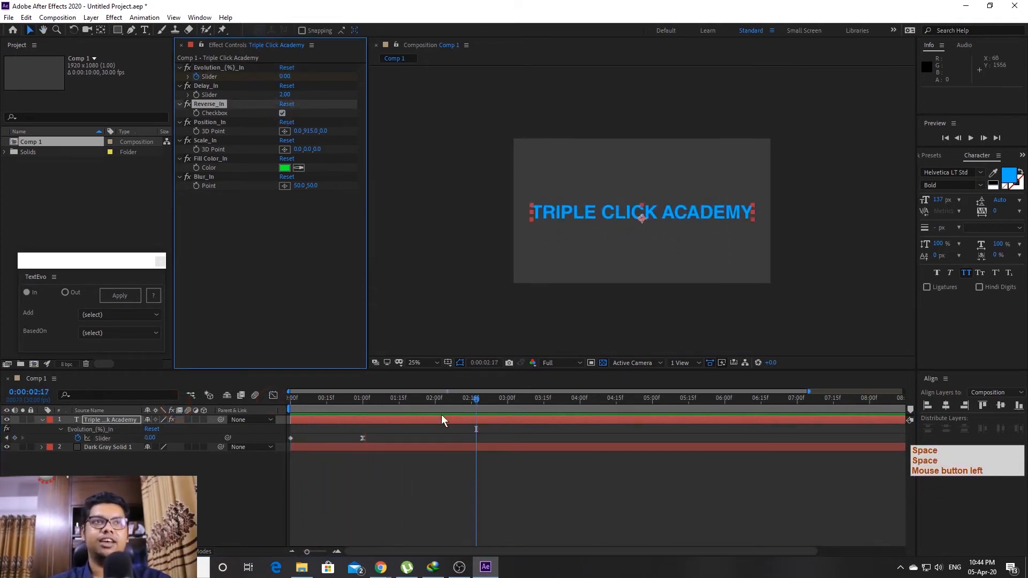
left_click_drag(431, 401, 290, 400)
key("space")
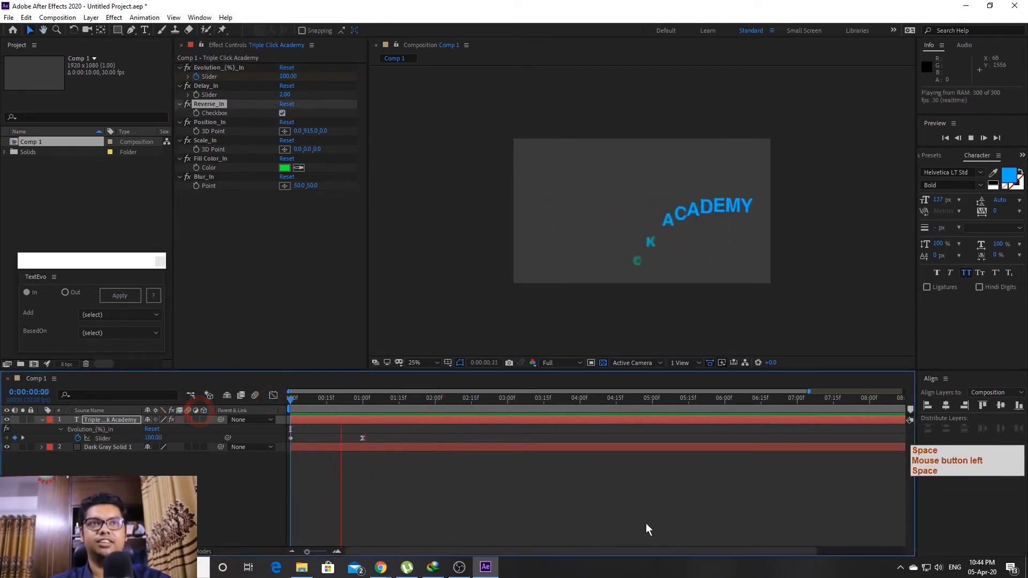
key("space")
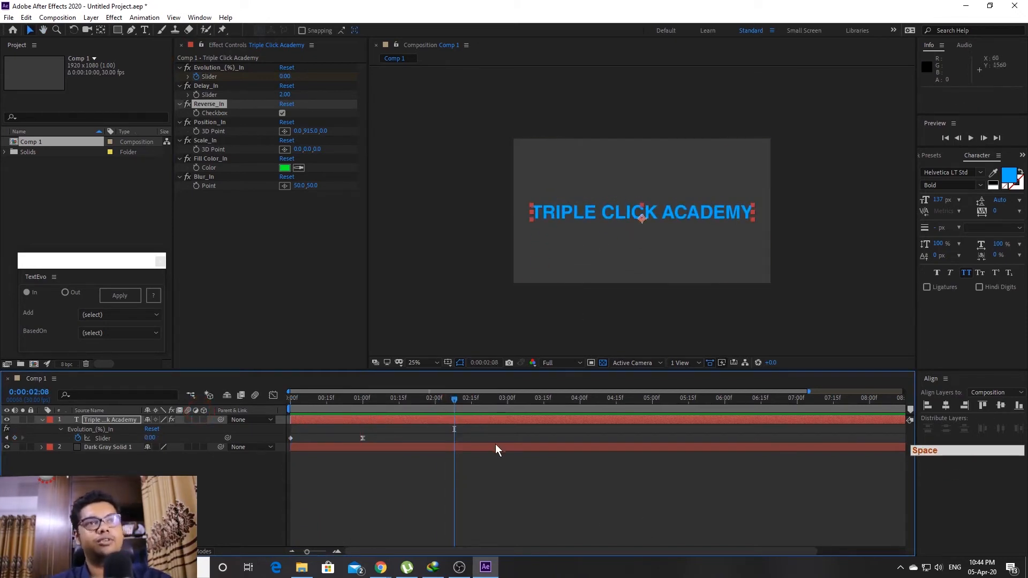
left_click_drag(551, 400, 582, 408)
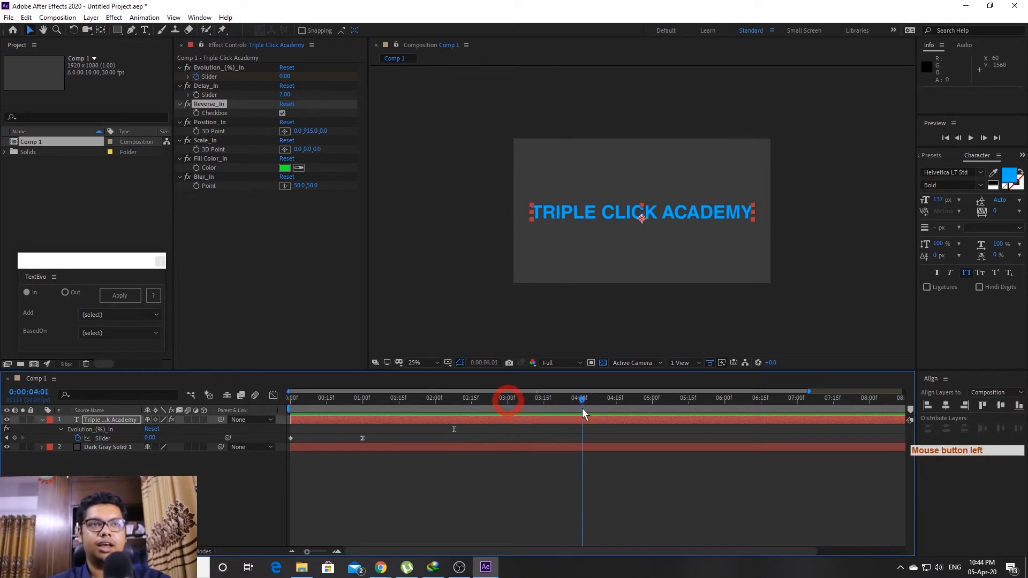
left_click(580, 408)
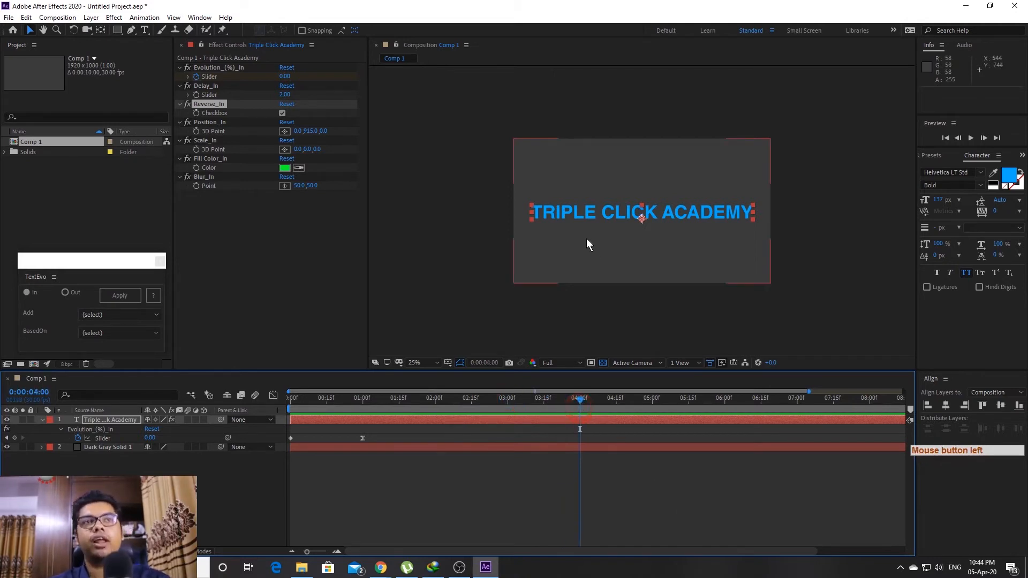
Apply a TextEvo Out animation with Position, Scale and Fill Color properties
left_click(66, 293)
left_click_drag(98, 261, 137, 227)
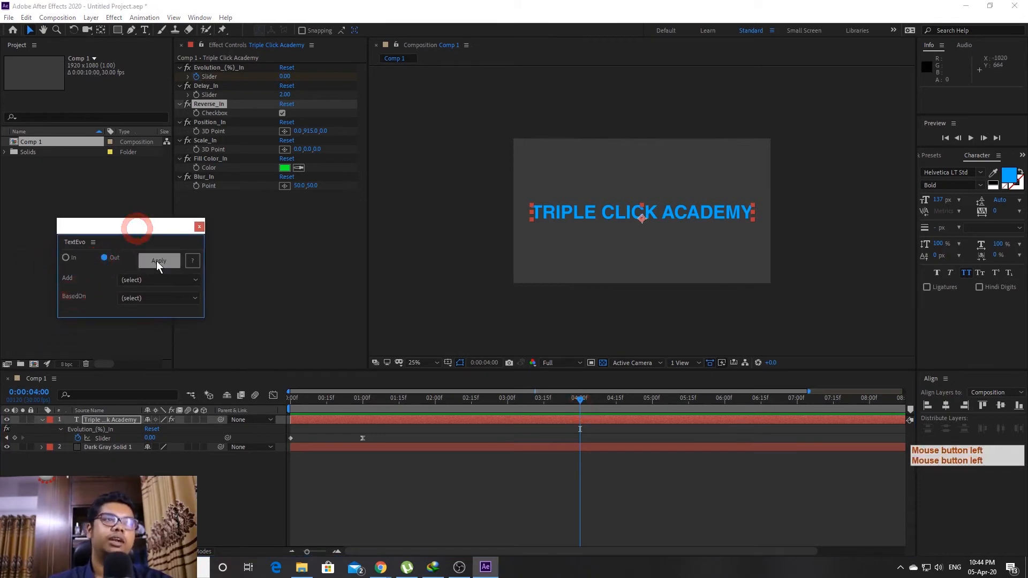
left_click(157, 261)
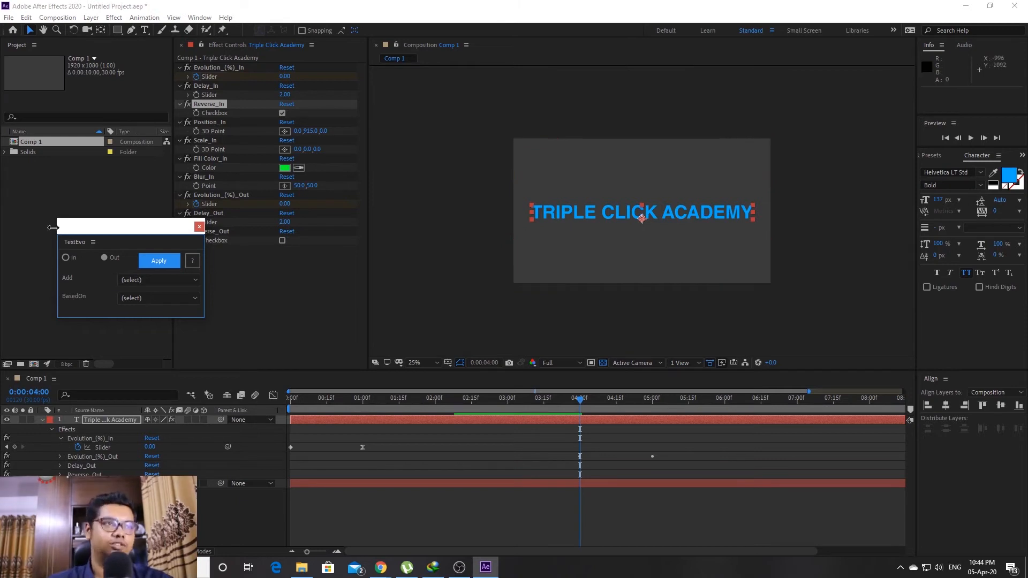
left_click(140, 281)
left_click(143, 300)
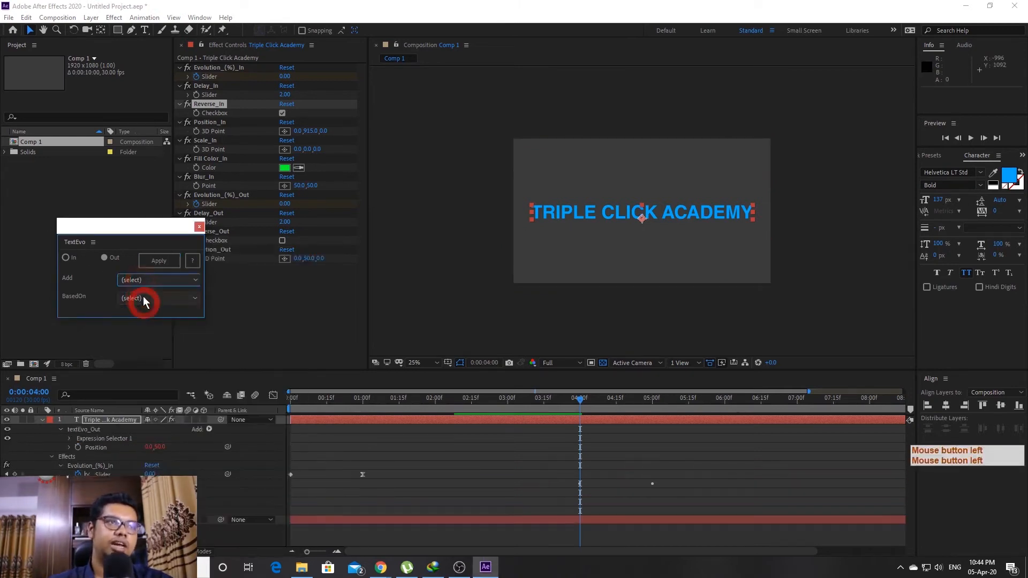
left_click(140, 280)
left_click(134, 314)
left_click(137, 279)
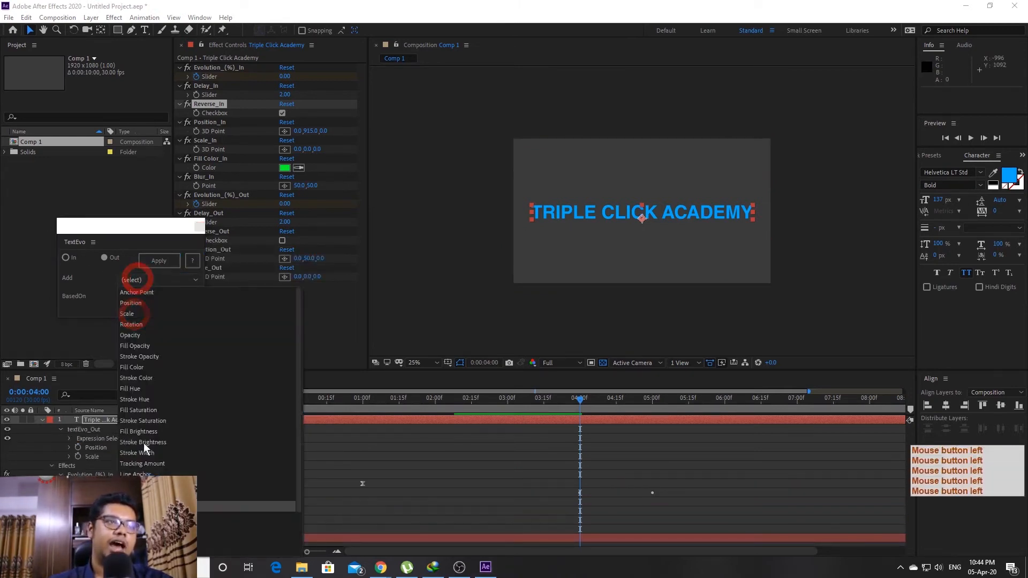
left_click(137, 366)
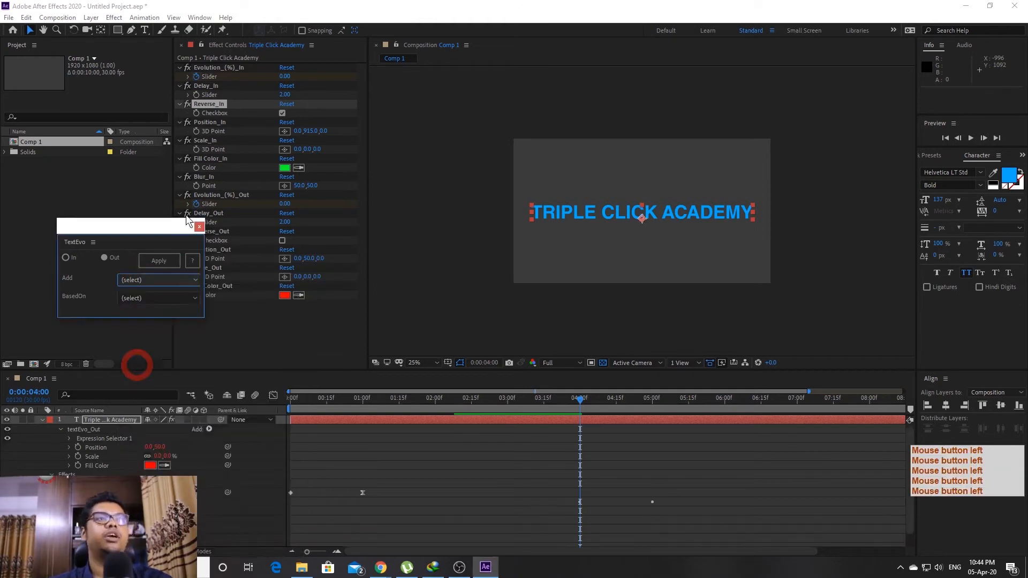
left_click_drag(161, 225, 117, 164)
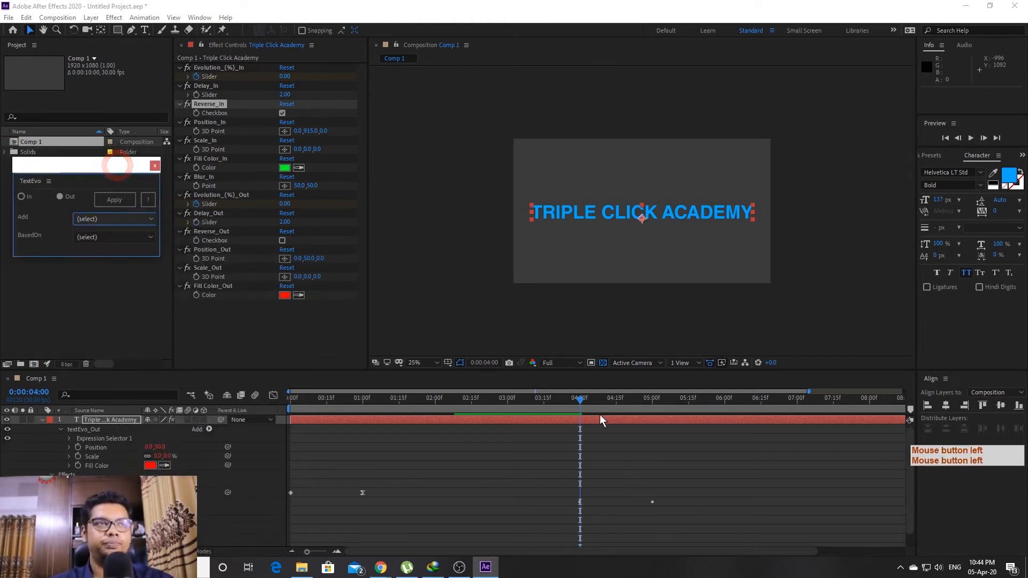
At 4:28, set Scale_Out to 250,250
left_click_drag(625, 403, 647, 404)
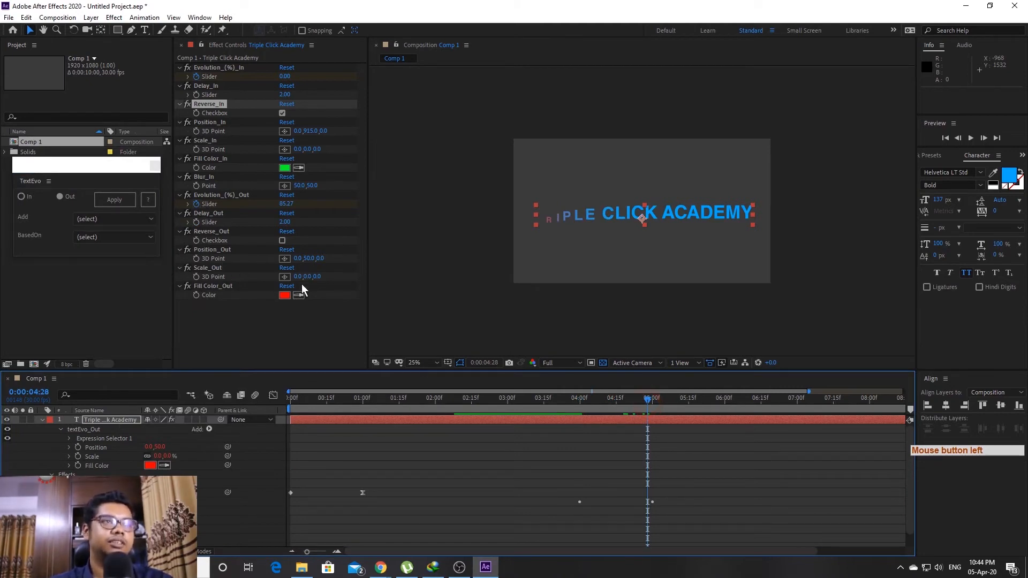
type("250")
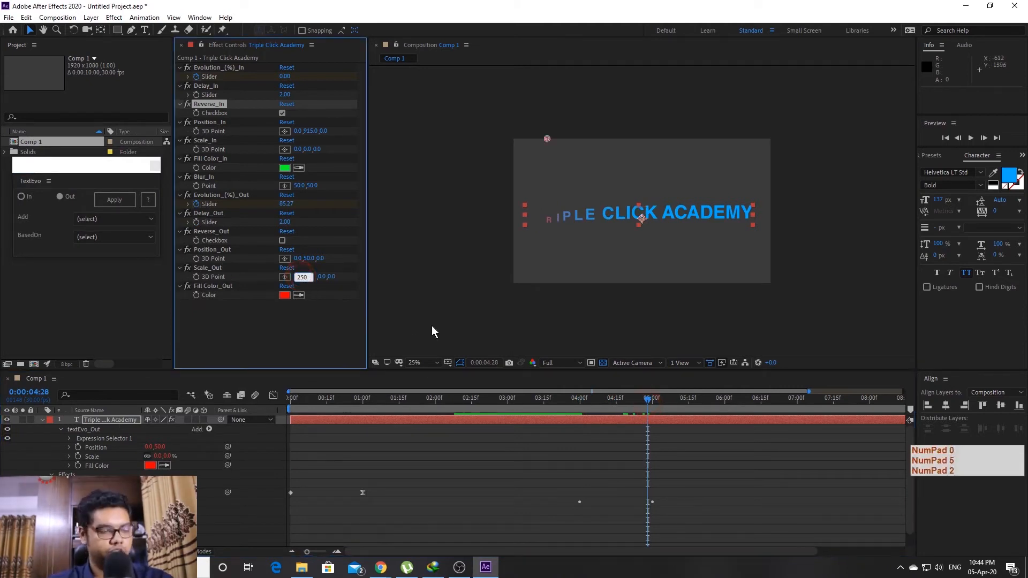
key("Tab")
type("250")
left_click(284, 333)
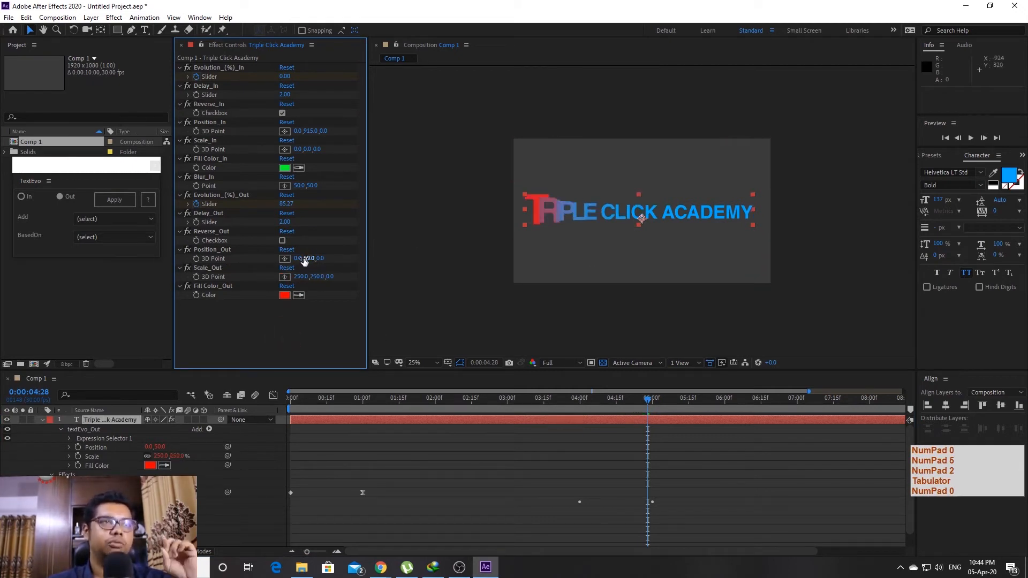
Set Position_Out Y to -791 and Fill Color_Out to yellow, then preview
left_click_drag(308, 261, 8, 369)
left_click_drag(313, 261, 59, 264)
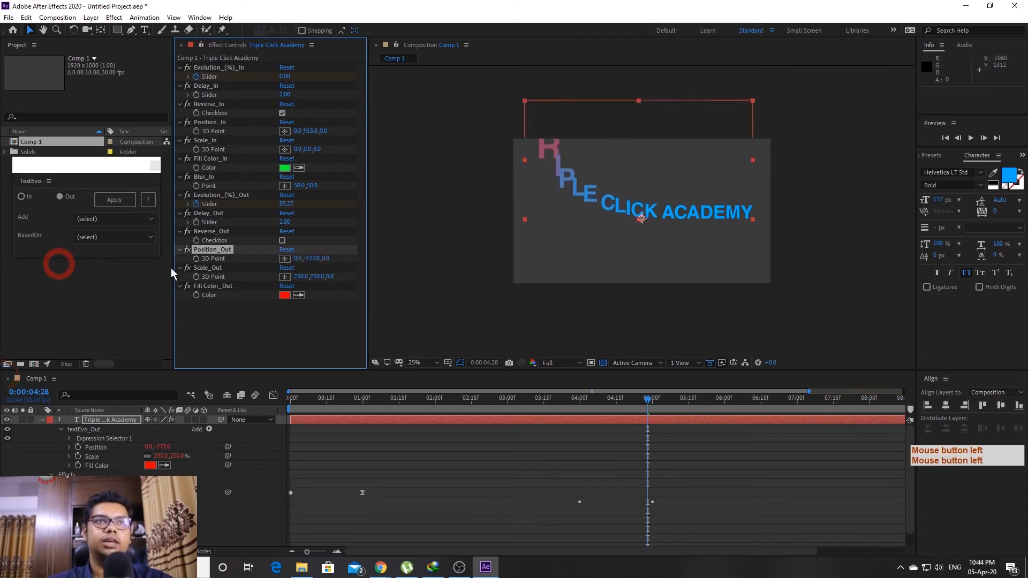
left_click_drag(313, 262, 304, 261)
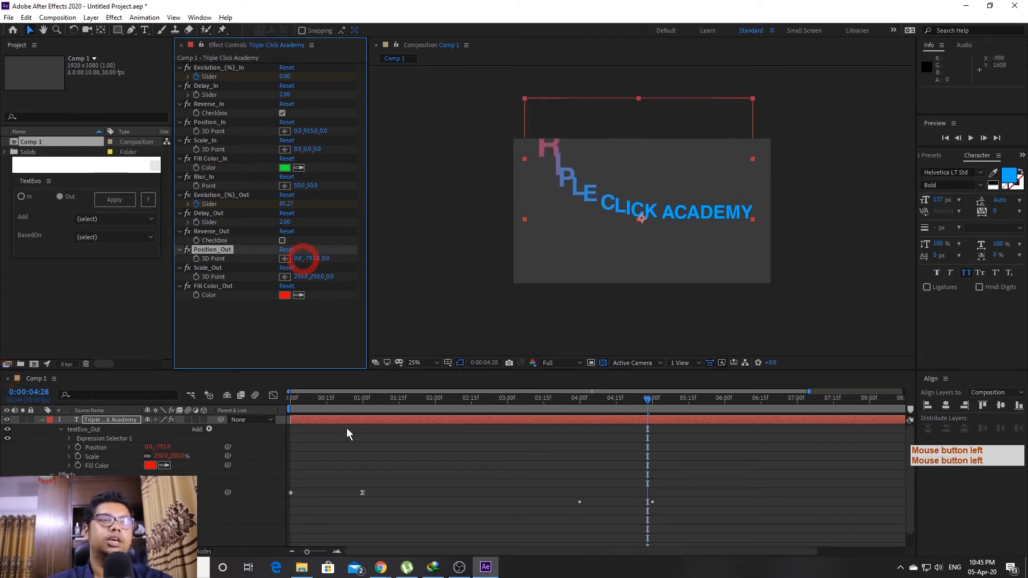
left_click(285, 295)
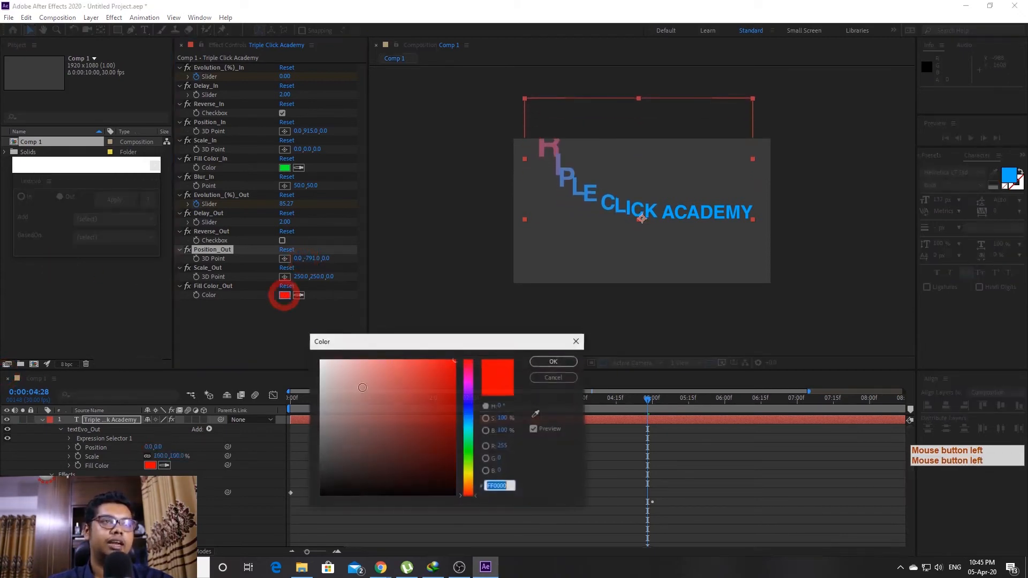
left_click(468, 474)
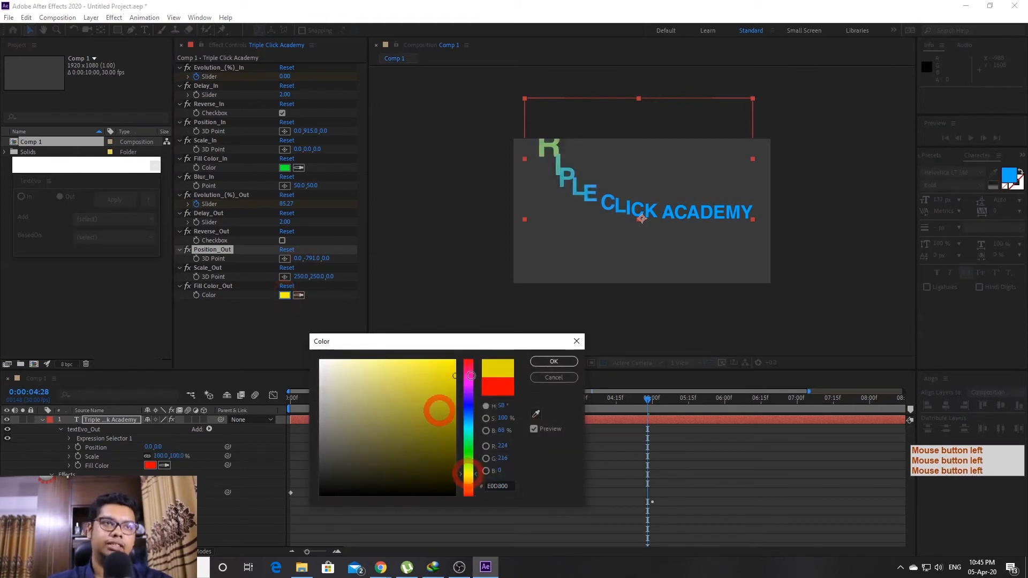
left_click(551, 362)
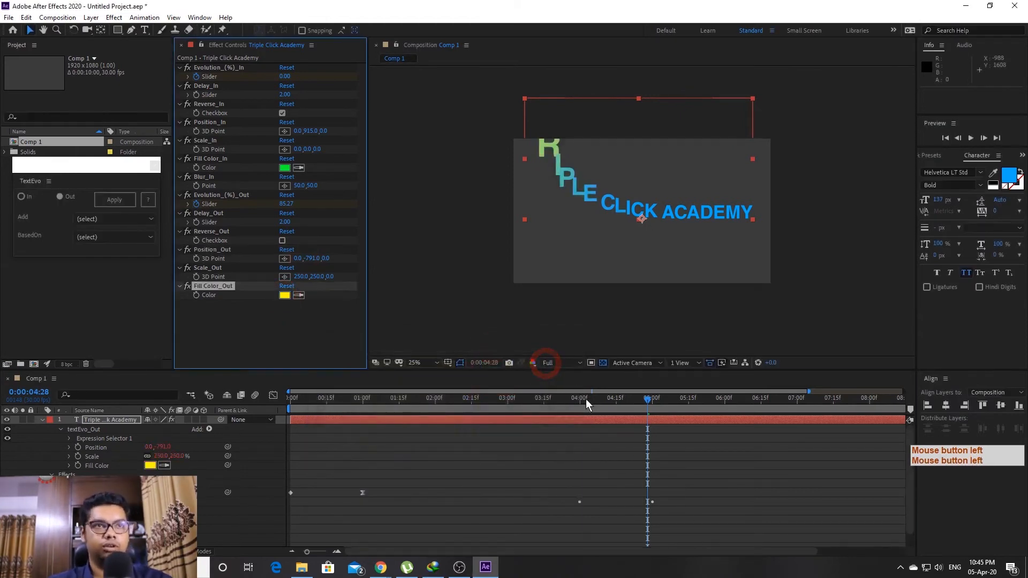
key("space")
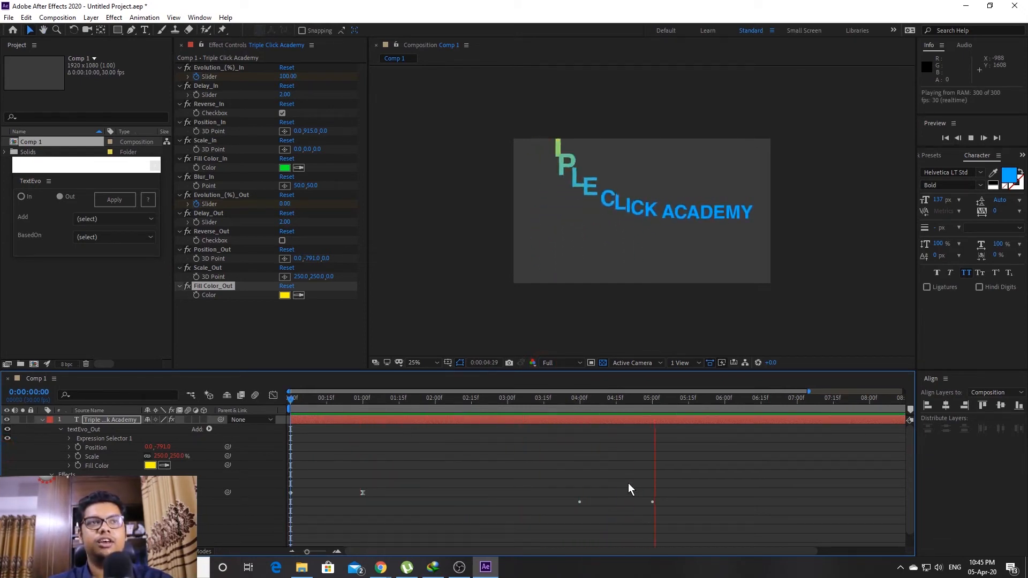
Stop playback, collapse the text layer to its animated properties, and deselect it
key("space")
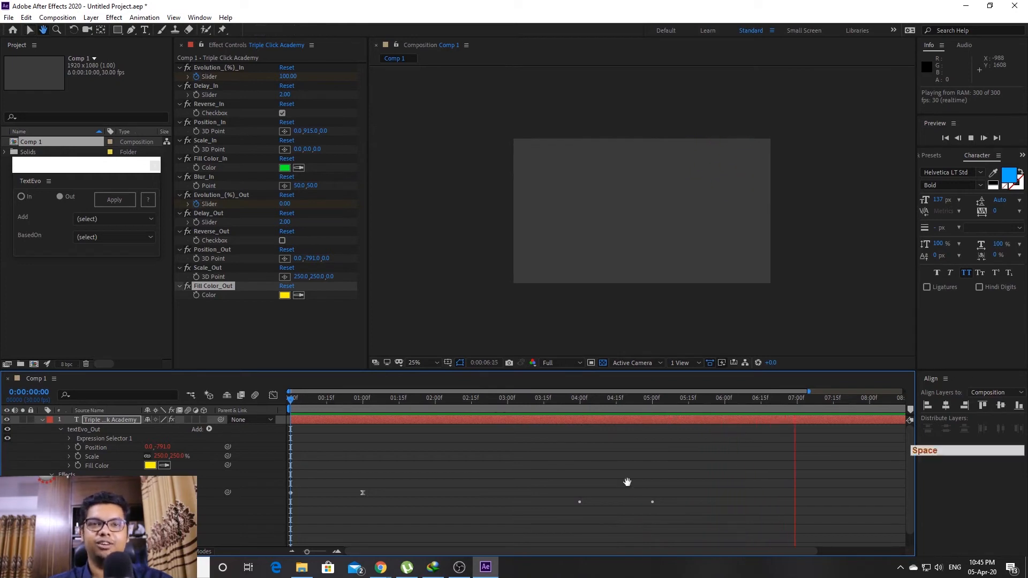
left_click(273, 394)
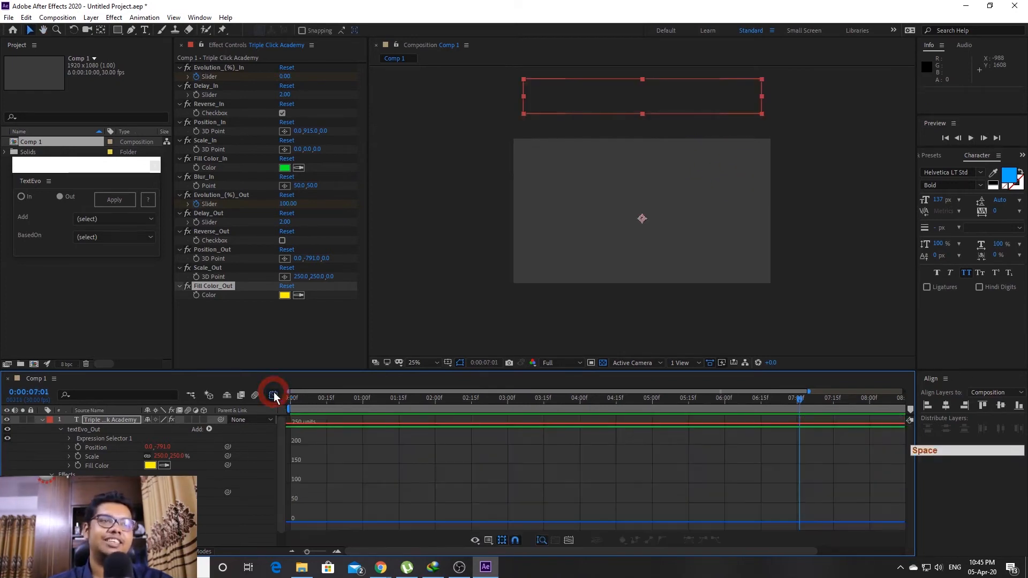
left_click(274, 395)
left_click(42, 421)
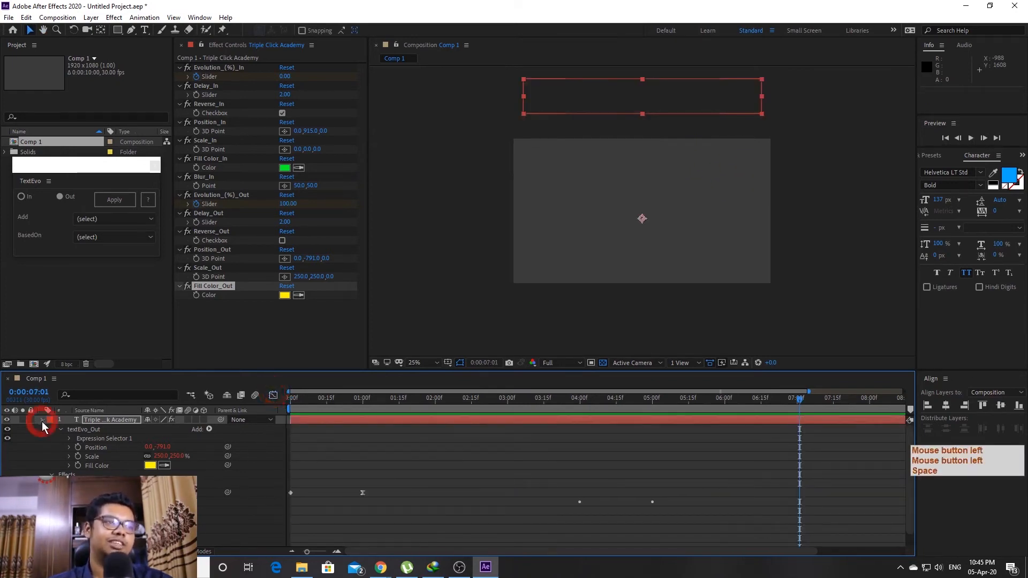
key("u")
left_click(494, 514)
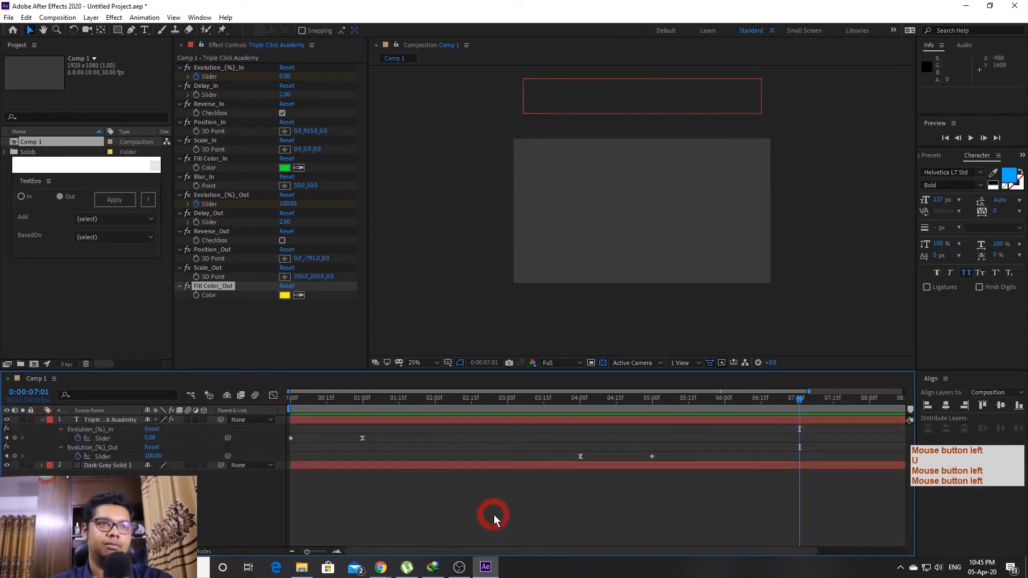
Preview the title animation from the start, then close the floating TextEvo panel
left_click_drag(555, 406, 190, 405)
key("space")
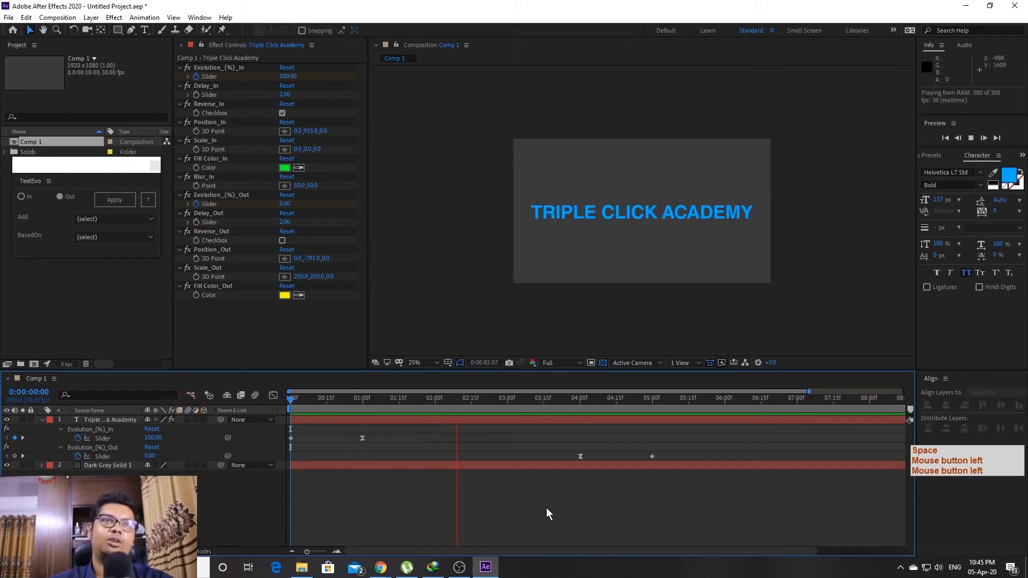
key("space")
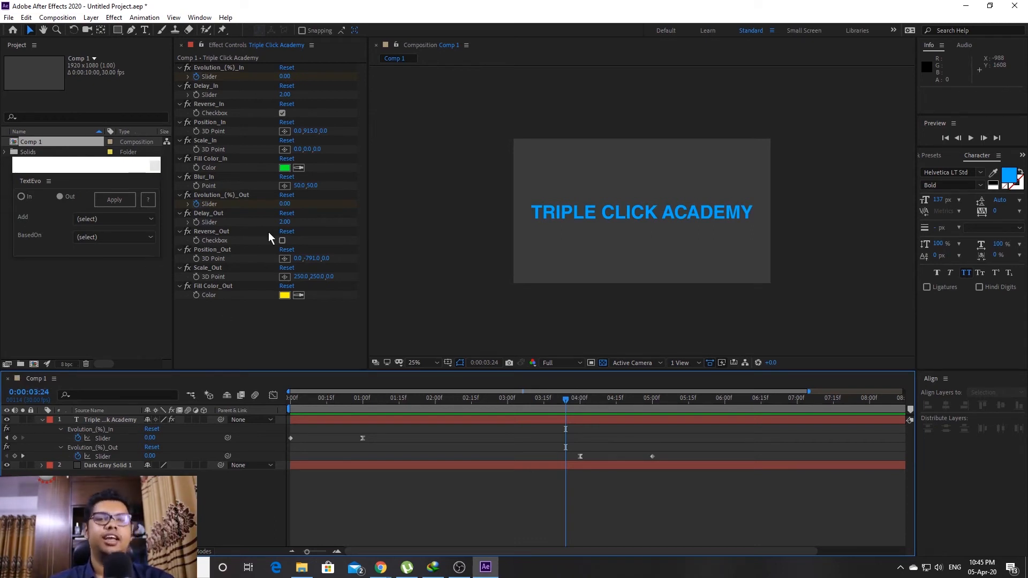
left_click(155, 166)
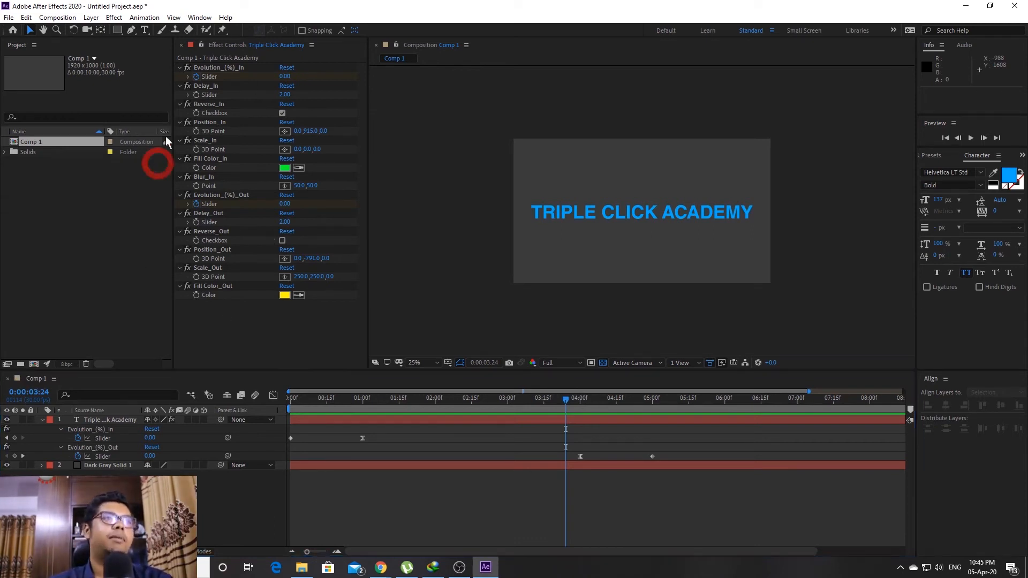
Launch textevo2, copy the TRIPLE CLICK ACADEMY text, and hide the original layer
left_click(200, 17)
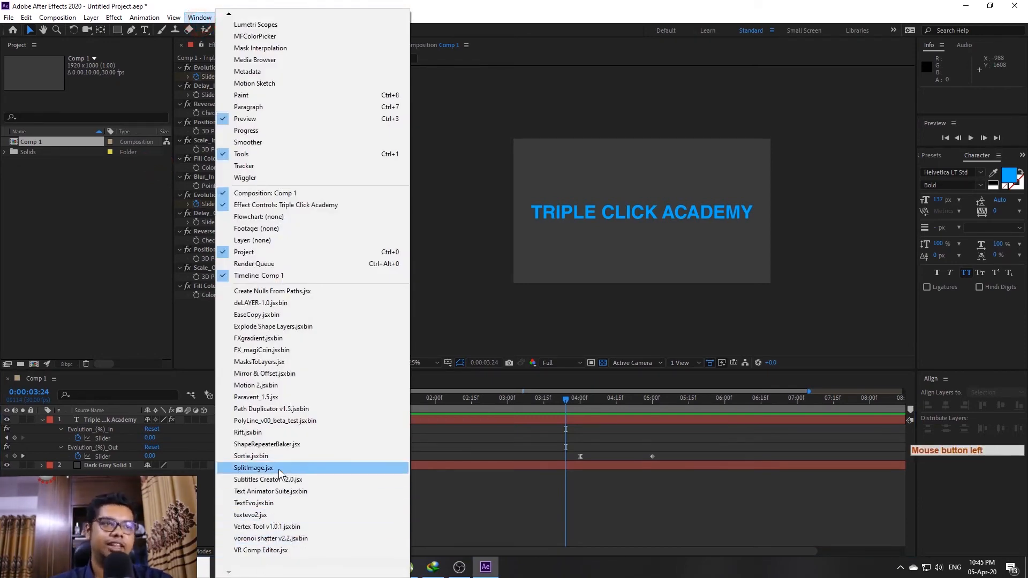
left_click(274, 515)
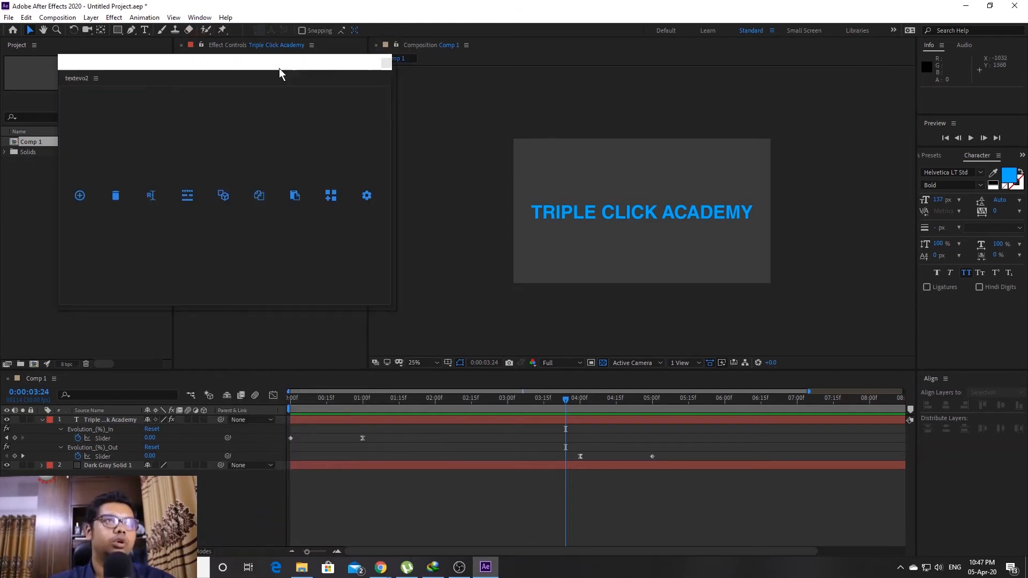
left_click(279, 59)
left_click(99, 420)
left_click(41, 419)
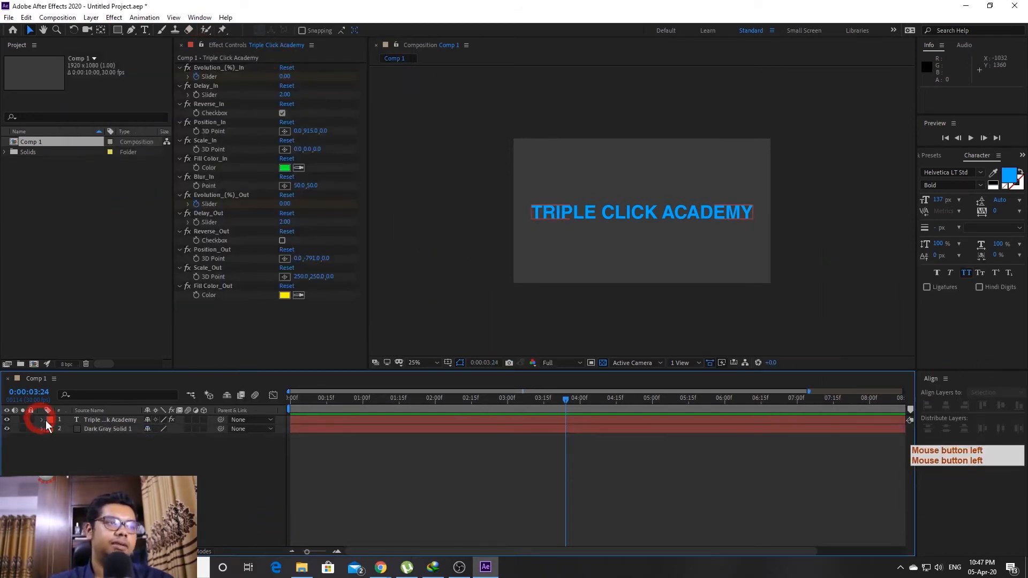
double_click(107, 419)
key("ctrl+c")
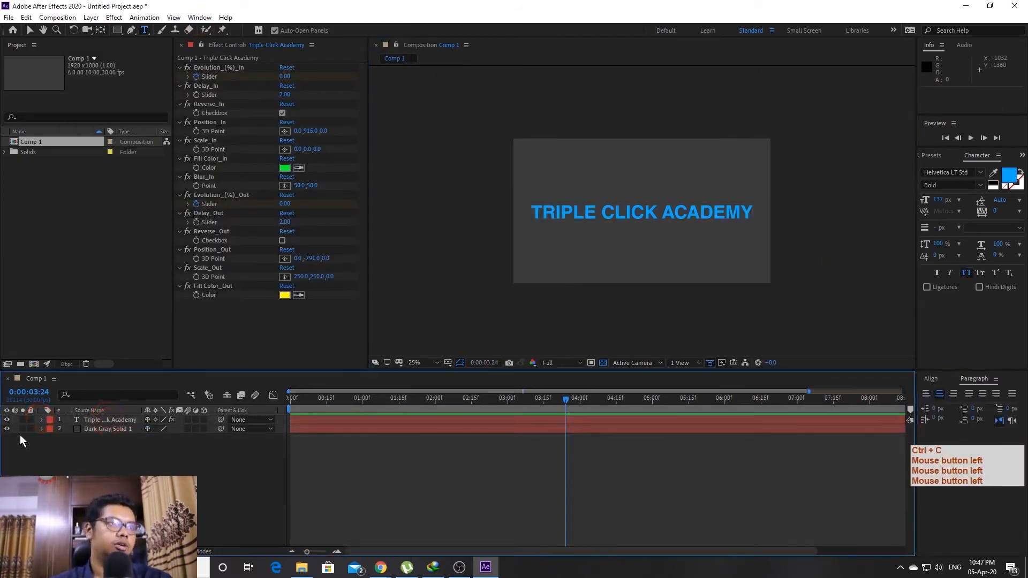
left_click(7, 419)
Paste the text into a new layer, centre its anchor, and align it to the composition centre
left_click(145, 30)
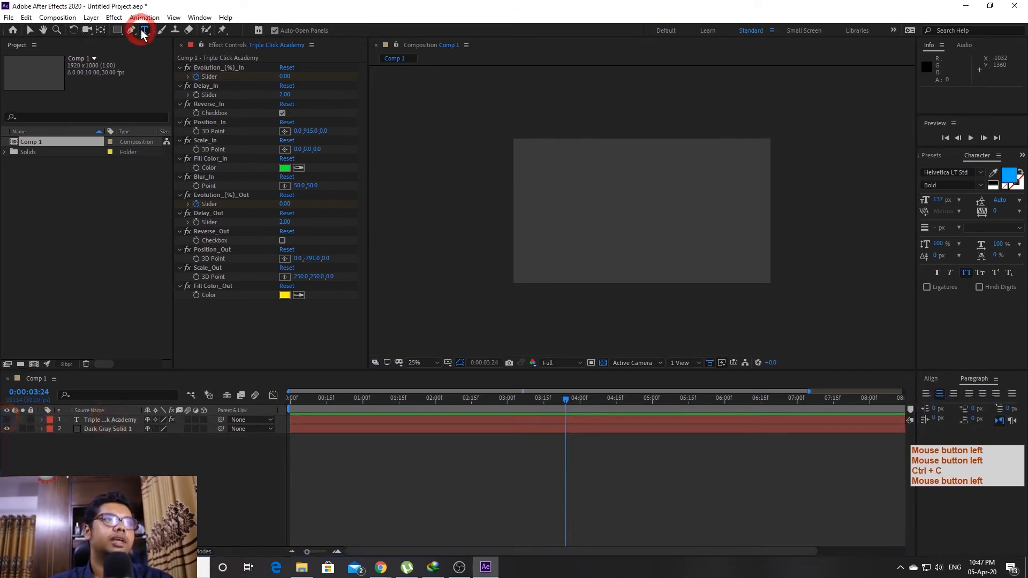
left_click(546, 217)
key("ctrl+v")
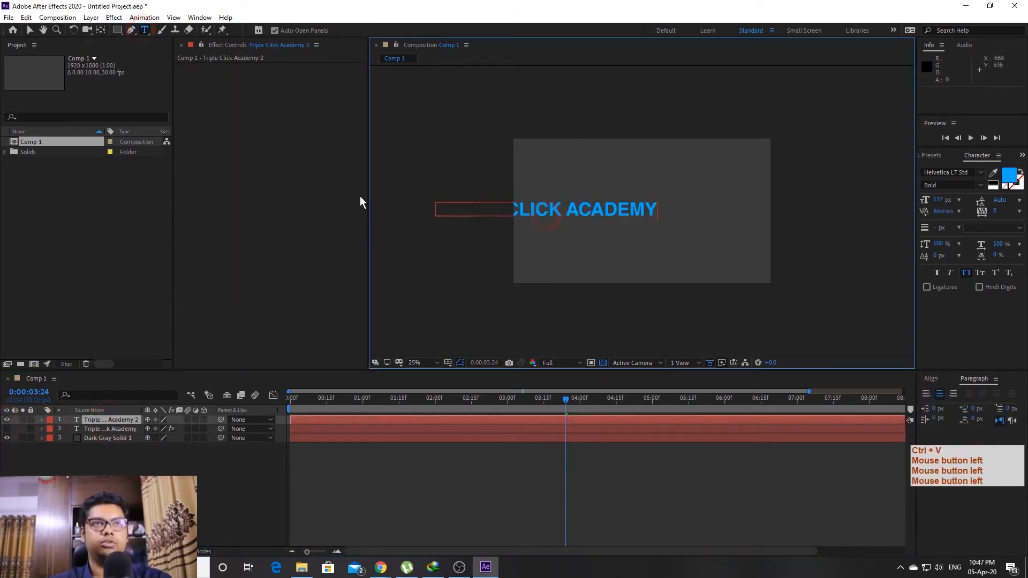
left_click(29, 31)
left_click(601, 209)
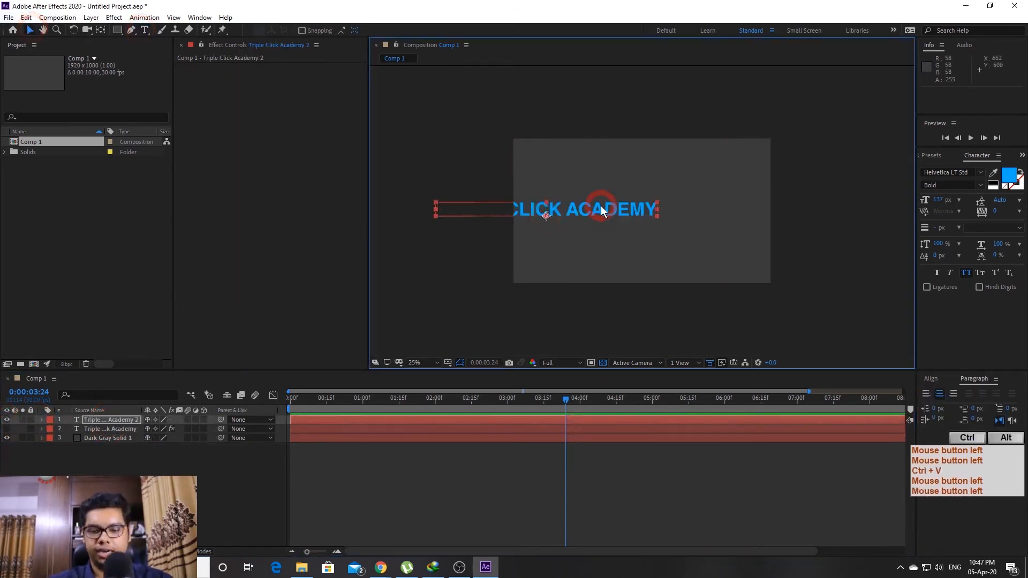
key("ctrl+alt+Home")
left_click(936, 377)
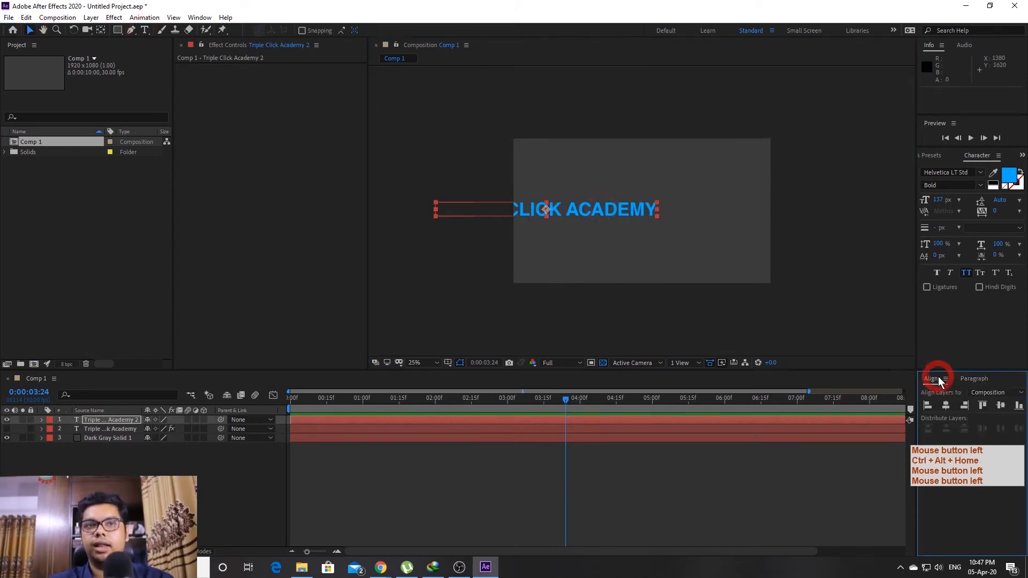
left_click(945, 405)
left_click(999, 405)
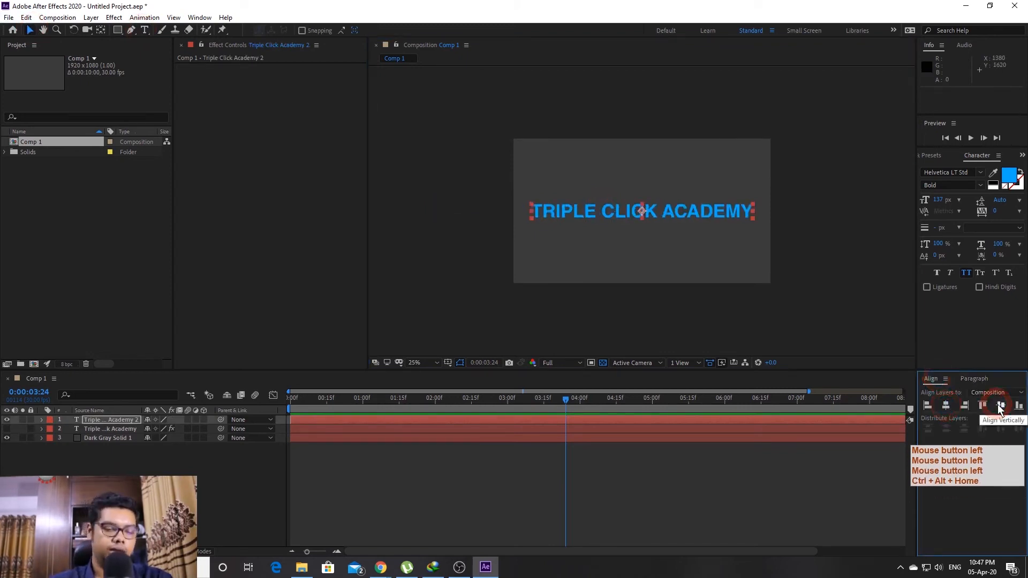
key("shift+slash")
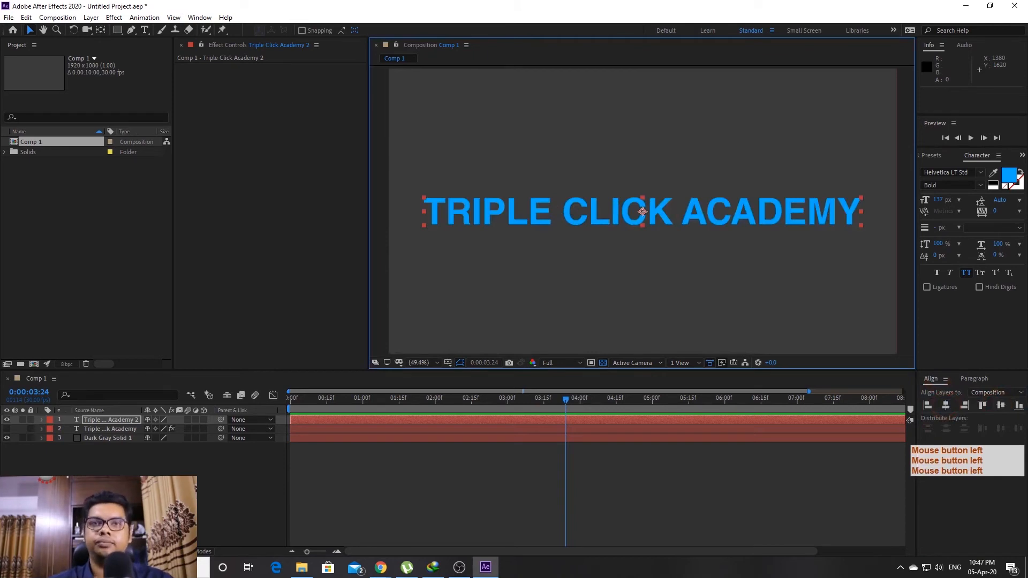
Shrink the textevo2 panel and apply TextEvo to the new text layer
left_click_drag(594, 172, 394, 134)
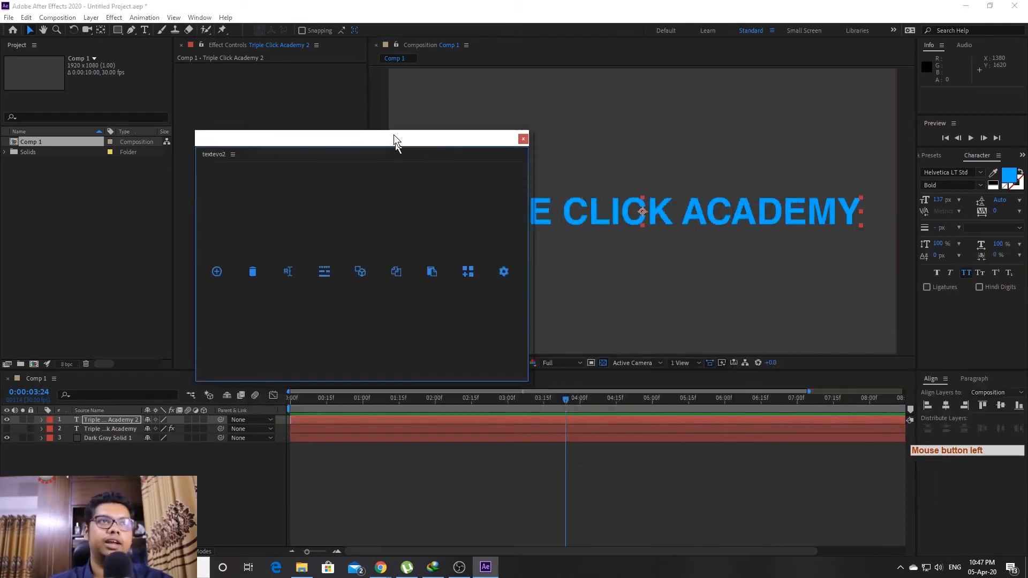
left_click_drag(529, 378, 483, 176)
left_click_drag(362, 140, 238, 153)
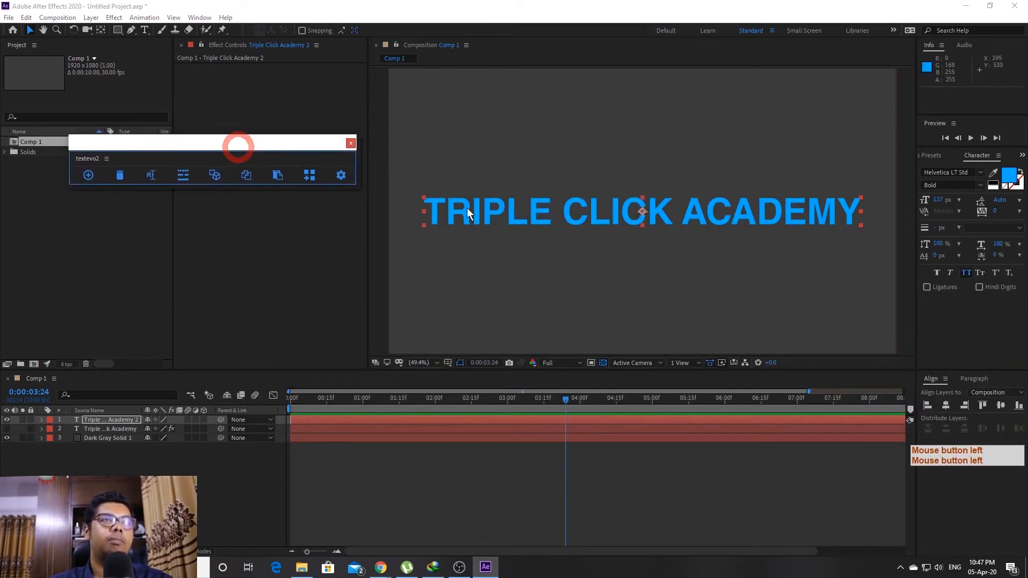
left_click_drag(358, 185, 321, 188)
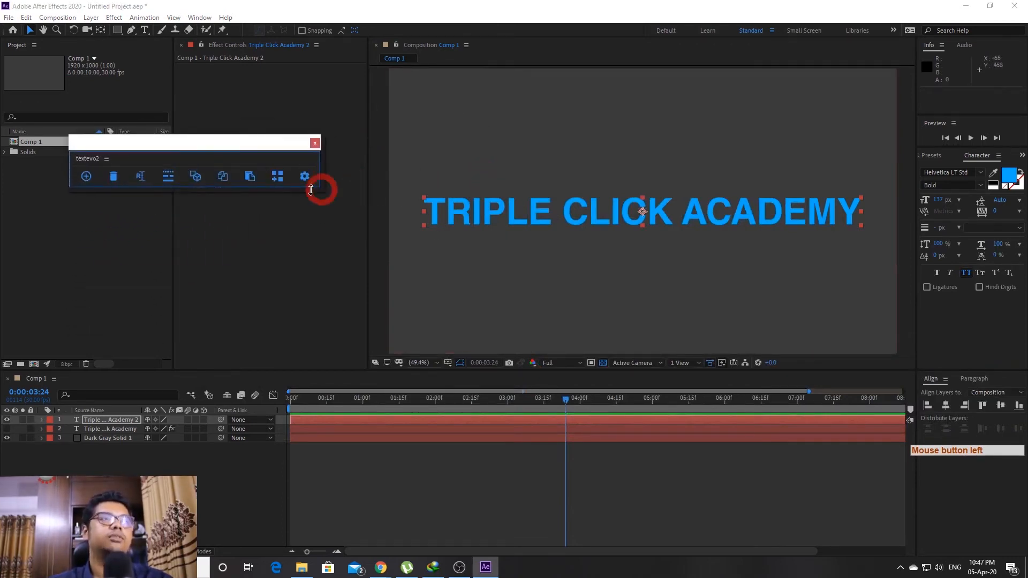
left_click(90, 178)
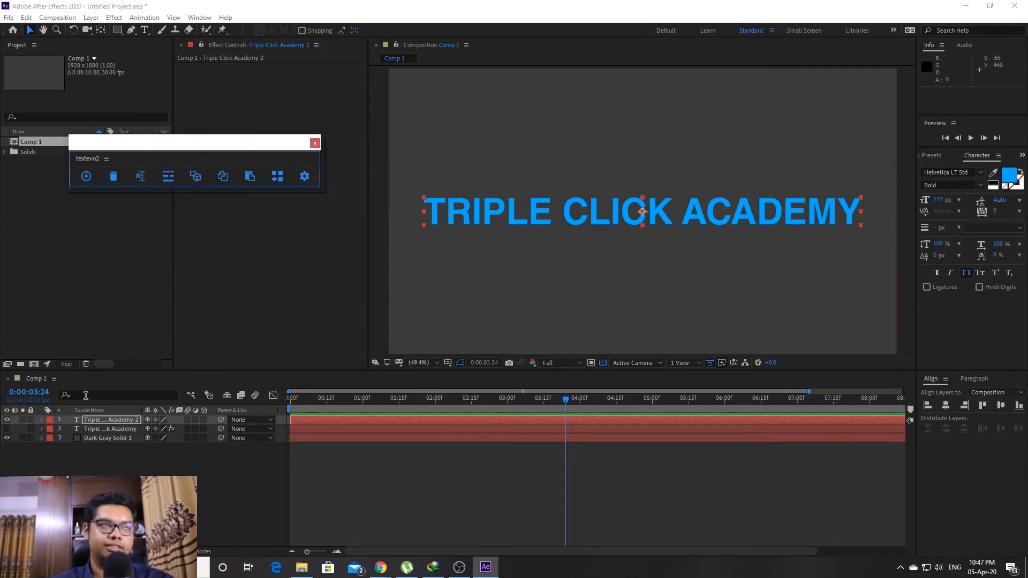
left_click(86, 176)
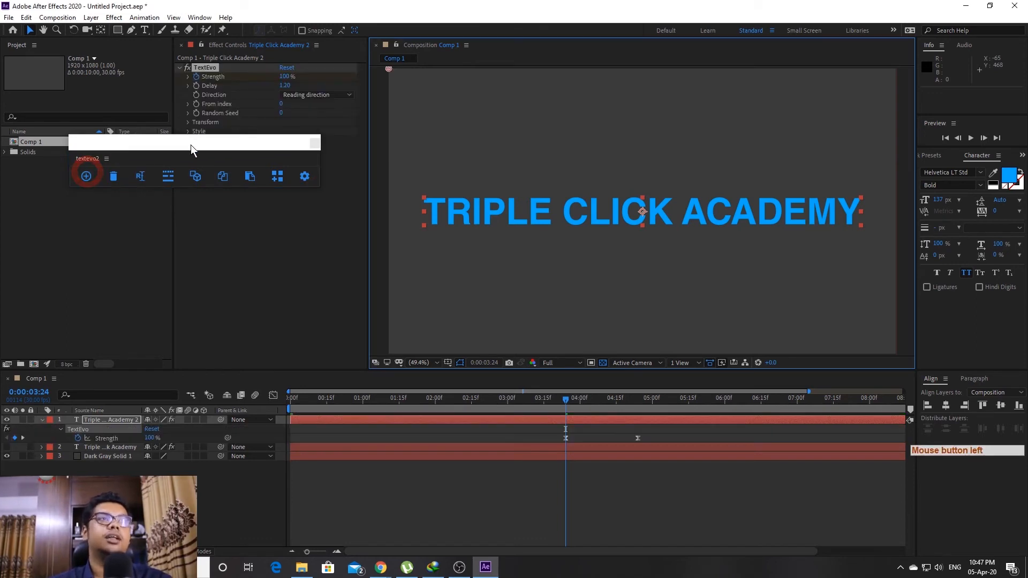
Dock textevo2 below the Project list, return the playhead to 0, and select both Strength keyframes
left_click_drag(191, 144, 171, 240)
left_click_drag(232, 237, 285, 265)
left_click_drag(104, 279, 38, 353)
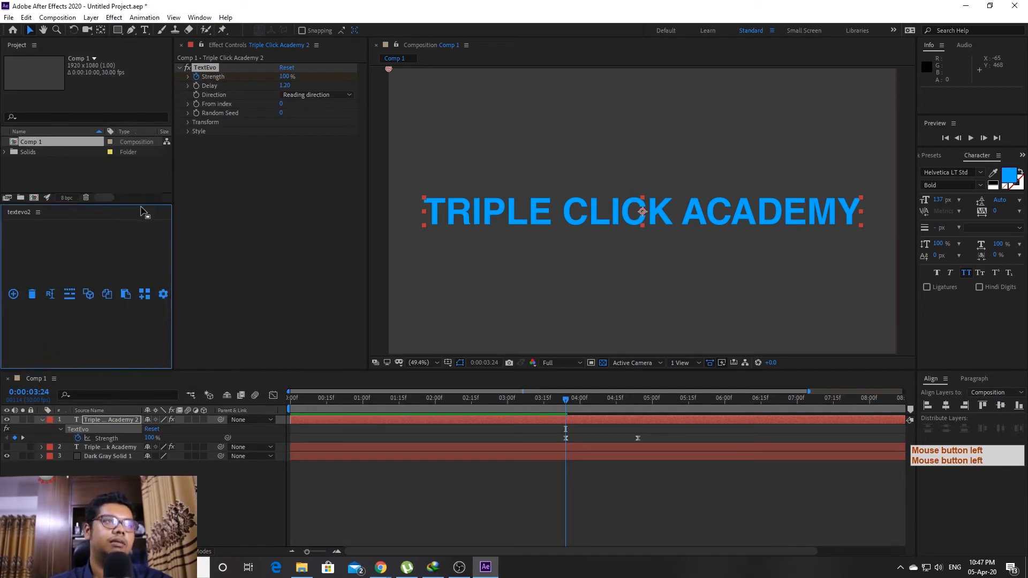
left_click_drag(140, 203, 133, 328)
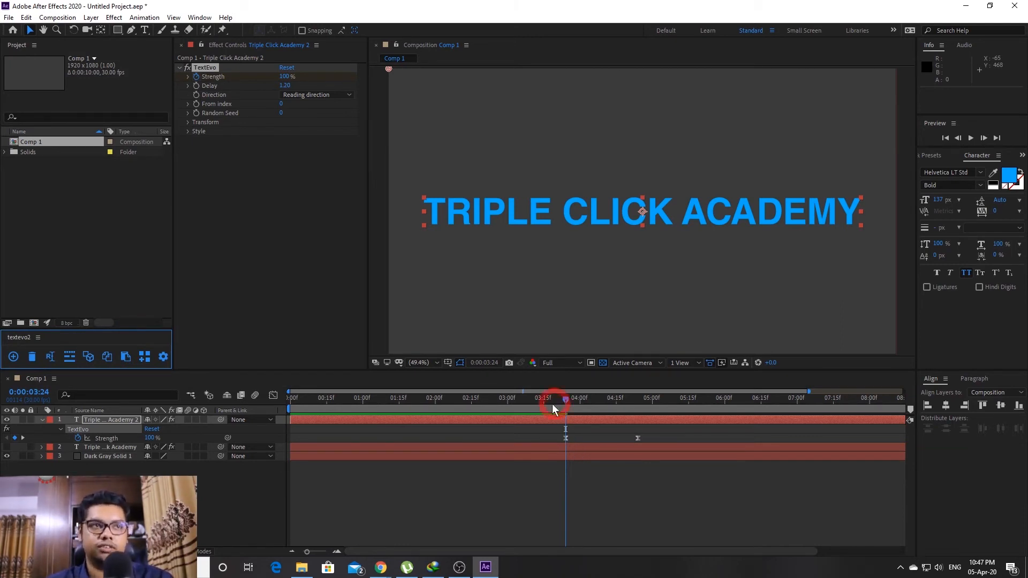
left_click_drag(553, 408, 112, 457)
left_click_drag(552, 428, 289, 441)
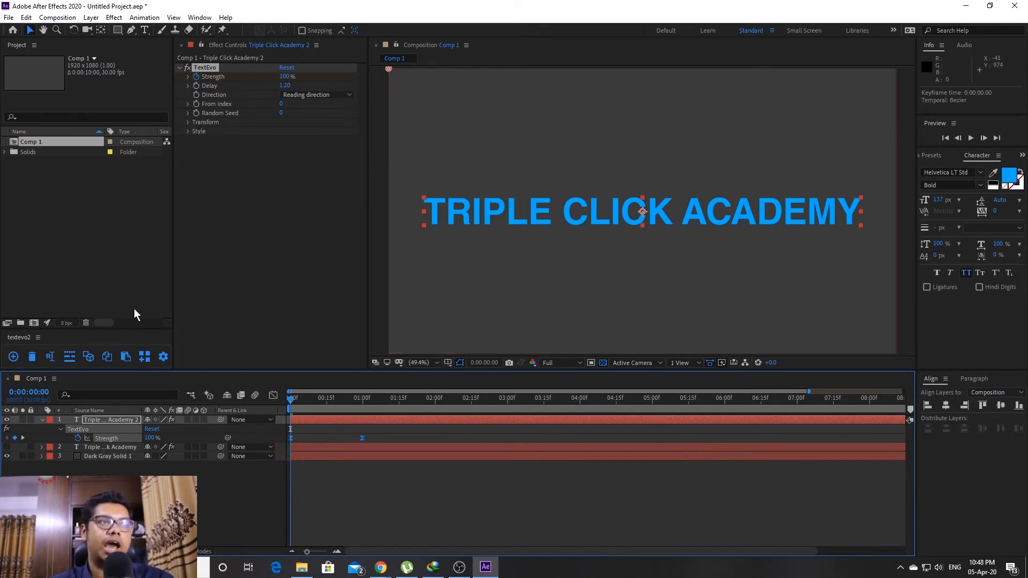
Expand TextEvo's transform settings and push the starting Position Y down to 607
left_click(187, 123)
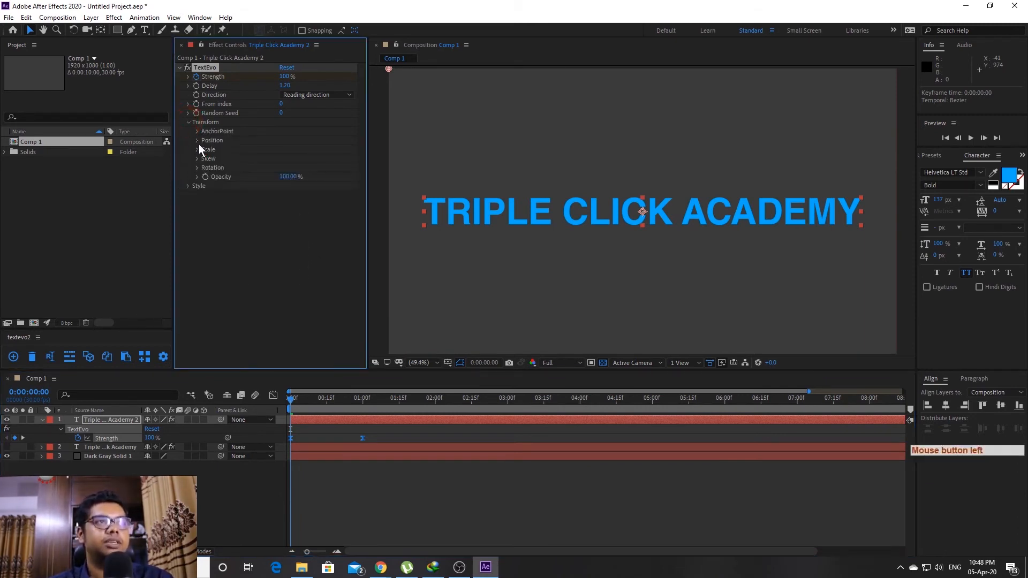
left_click(197, 141)
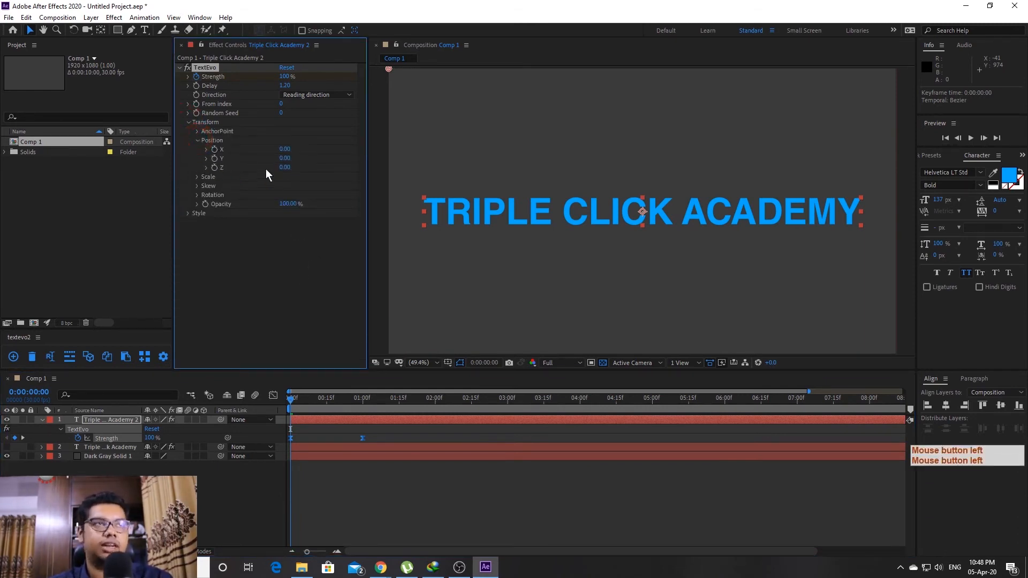
left_click_drag(285, 158, 630, 179)
left_click_drag(292, 398, 413, 399)
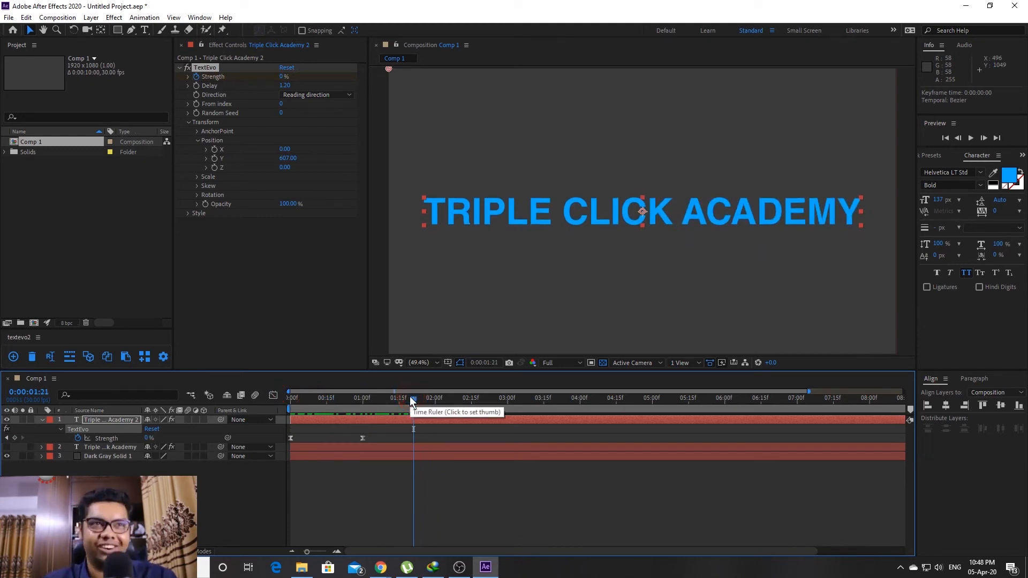
scroll(457, 285, "down", 2)
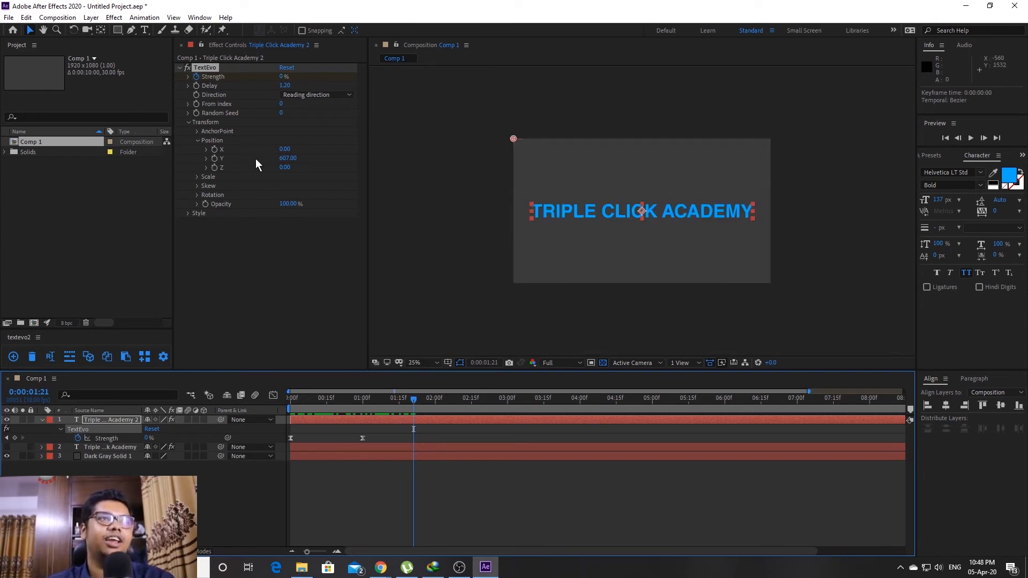
Set the starting Scale to 162% and lower Position Y to 714
left_click(197, 177)
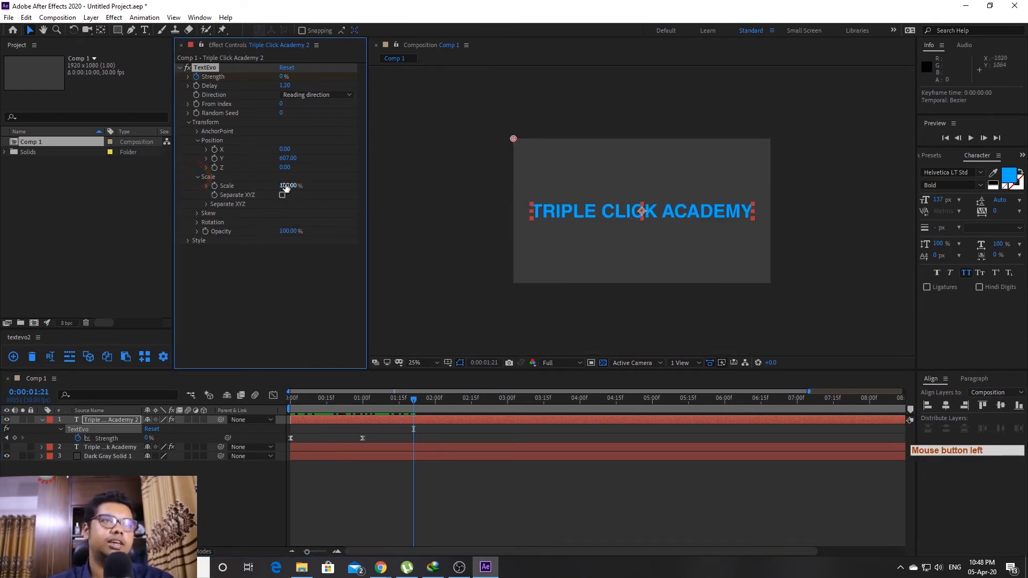
left_click_drag(286, 186, 316, 185)
left_click_drag(342, 400, 237, 412)
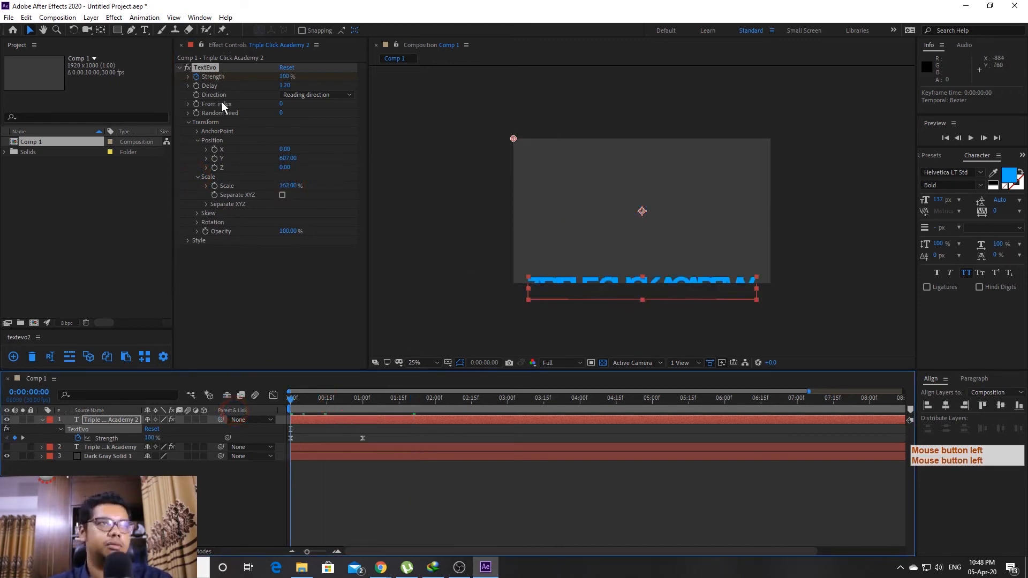
left_click_drag(286, 158, 339, 156)
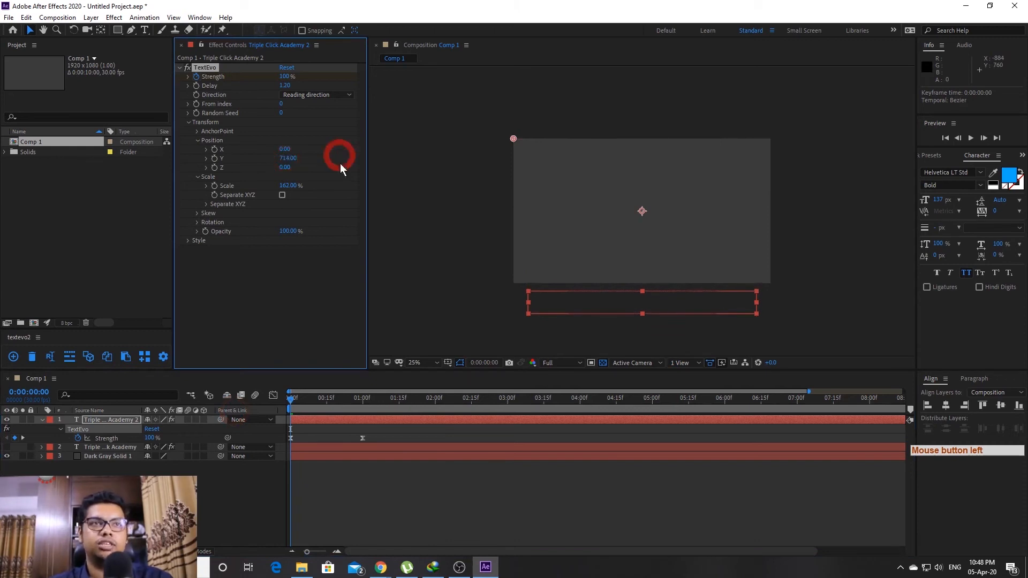
left_click_drag(291, 398, 170, 419)
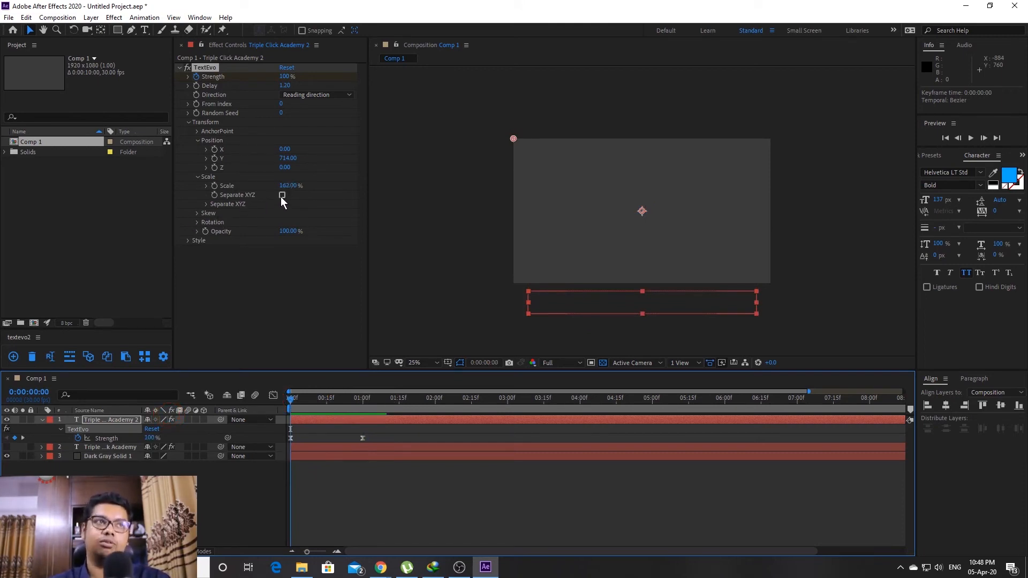
Try and undo Separate XYZ scaling, then set Rotation to 0x+59°
left_click(282, 196)
left_click(207, 204)
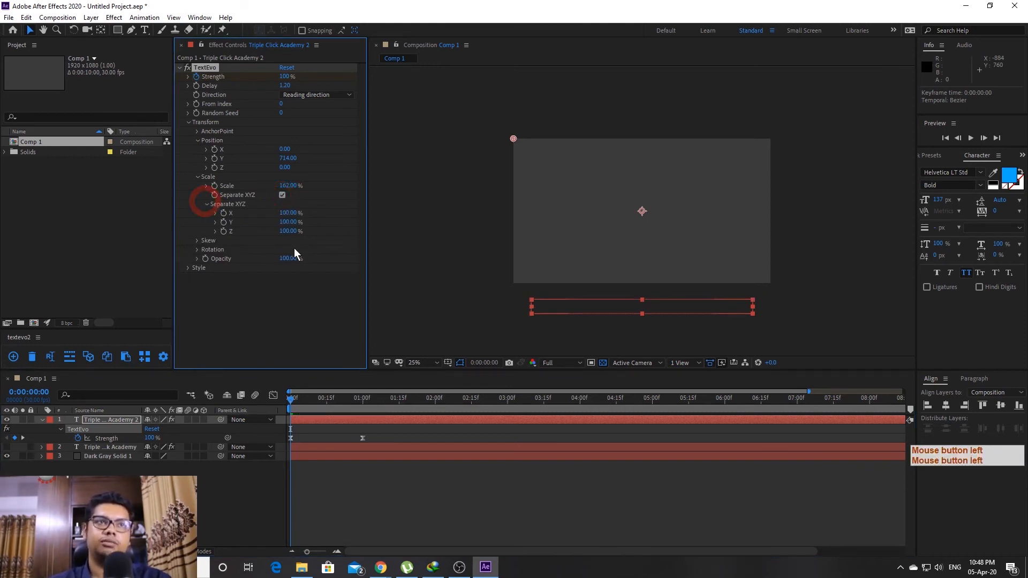
left_click(282, 196)
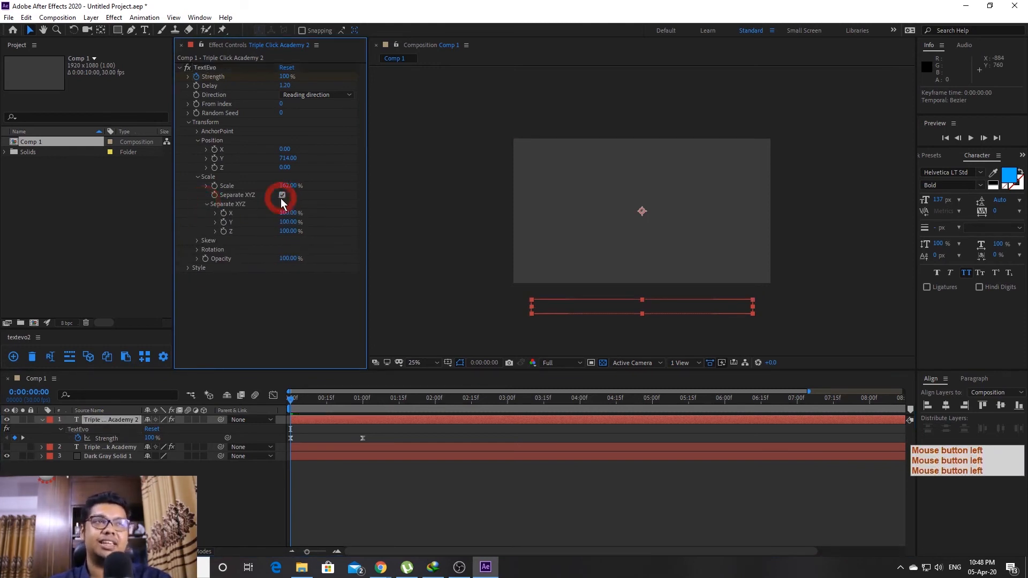
left_click(207, 203)
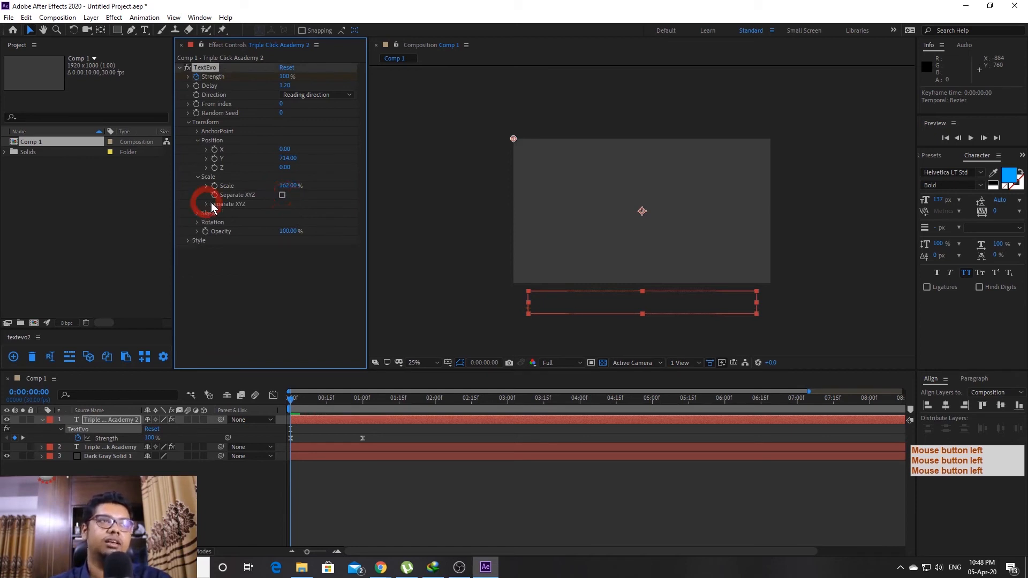
left_click(196, 222)
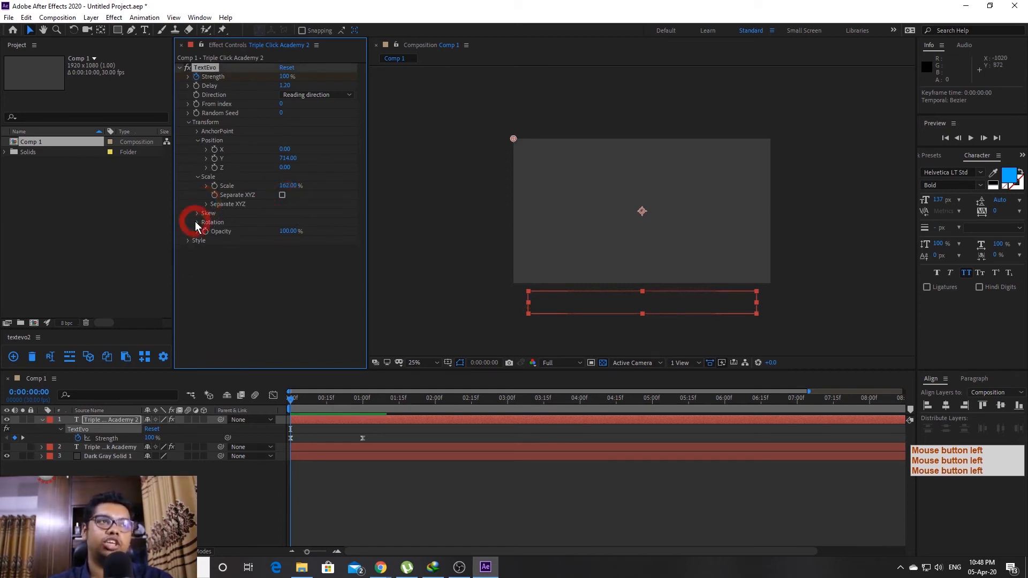
left_click_drag(293, 231, 332, 241)
left_click(305, 403)
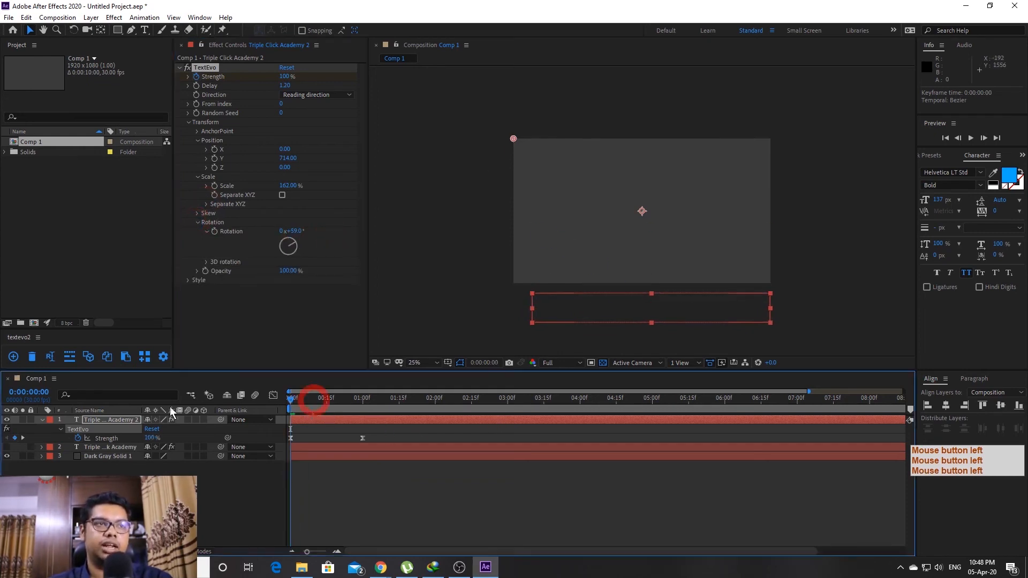
Preview the animation, then reset the letter Rotation to 0°
key("space")
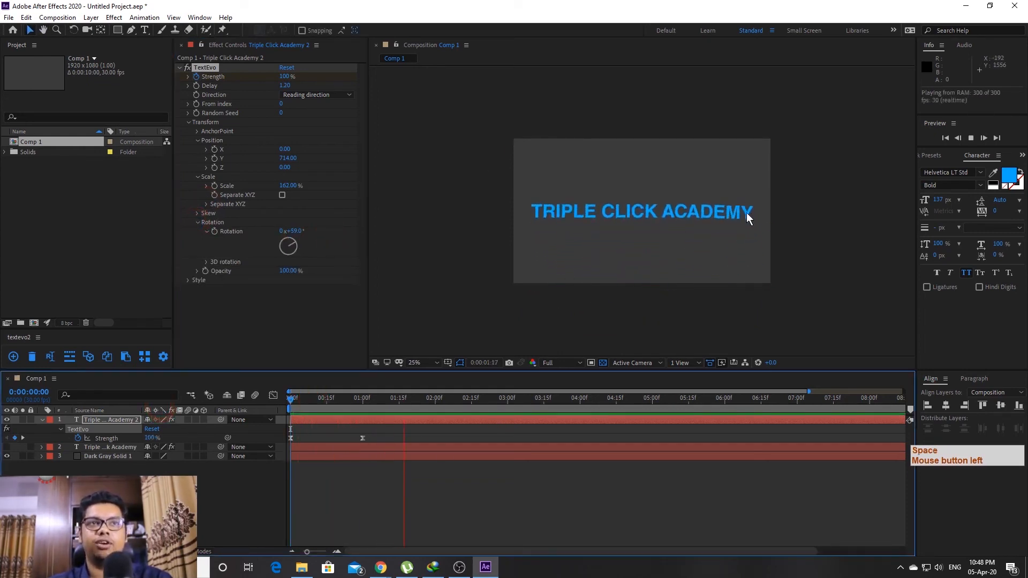
key("space")
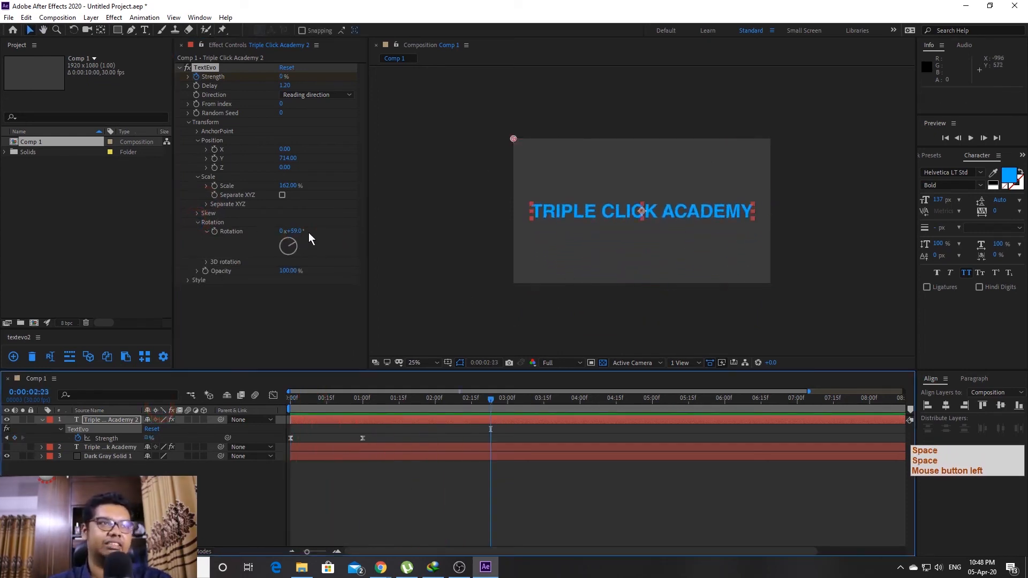
left_click(296, 231)
type("0")
key("Return")
Expand TextEvo's Style group and inspect stroke width and blur mid-animation
left_click(292, 308)
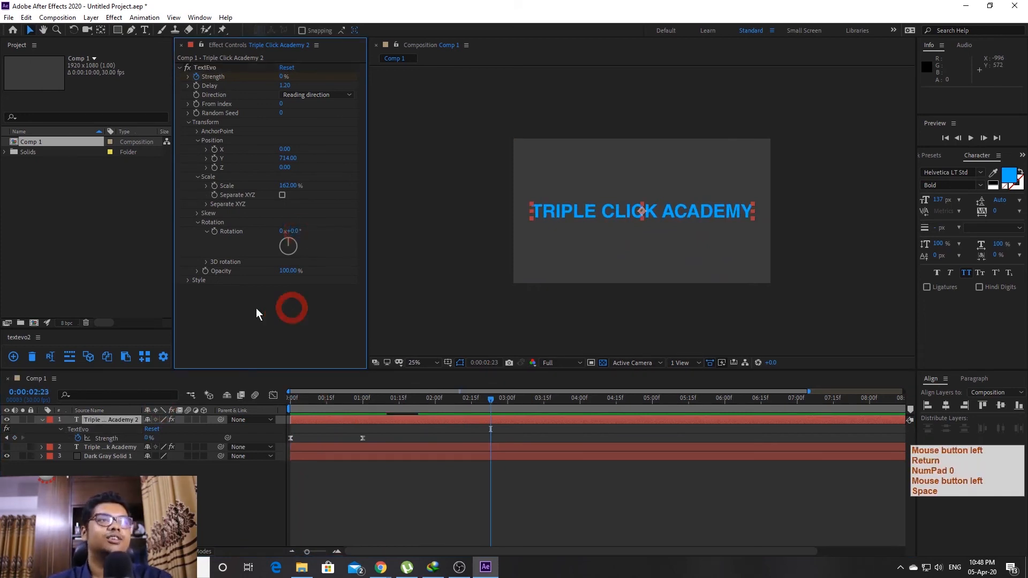
left_click(188, 279)
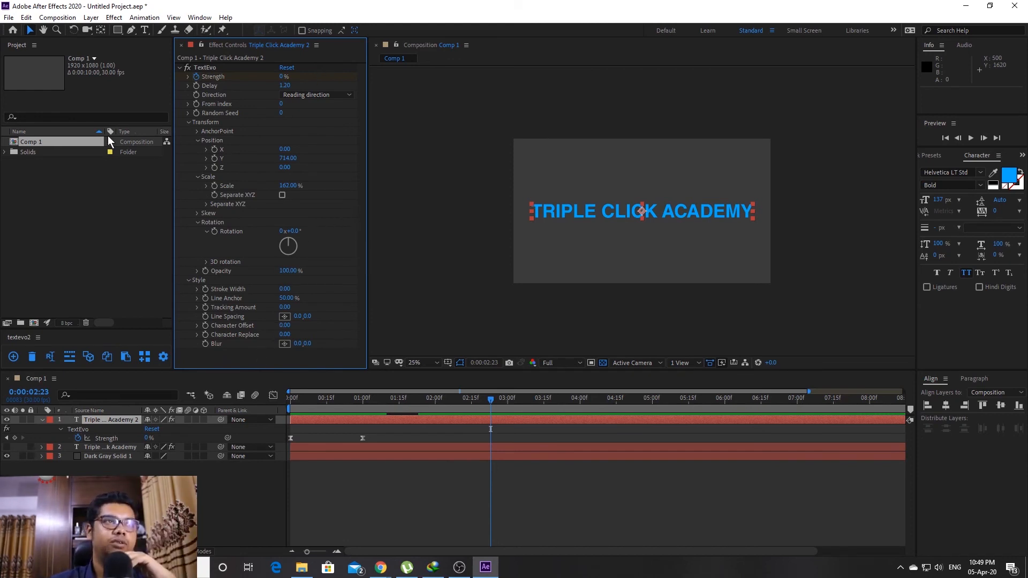
mouse_move(398, 399)
left_mouse_down()
mouse_move(298, 401)
mouse_move(377, 397)
left_mouse_up()
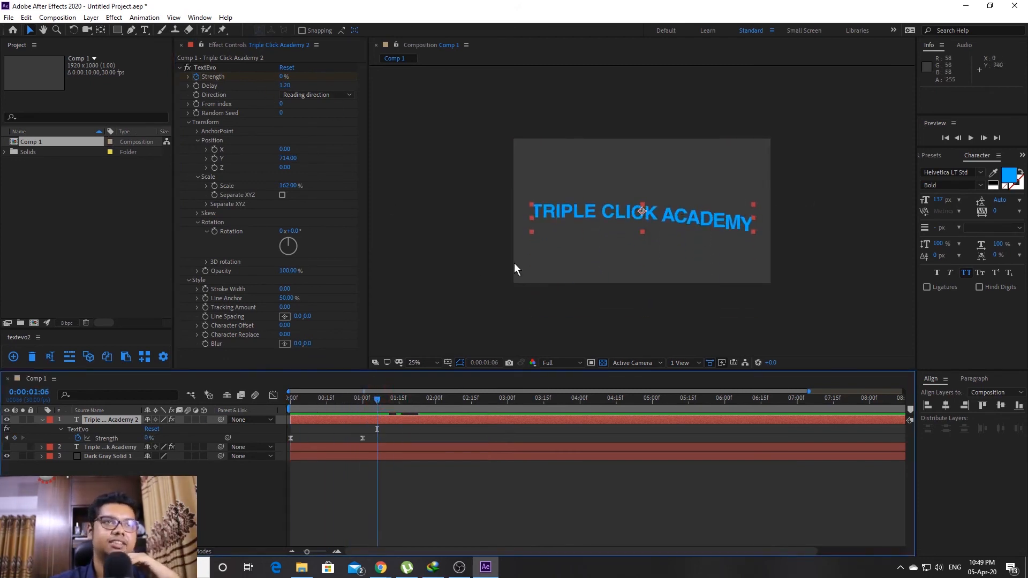
Set Direction to reversed and preview the animation
left_click(311, 95)
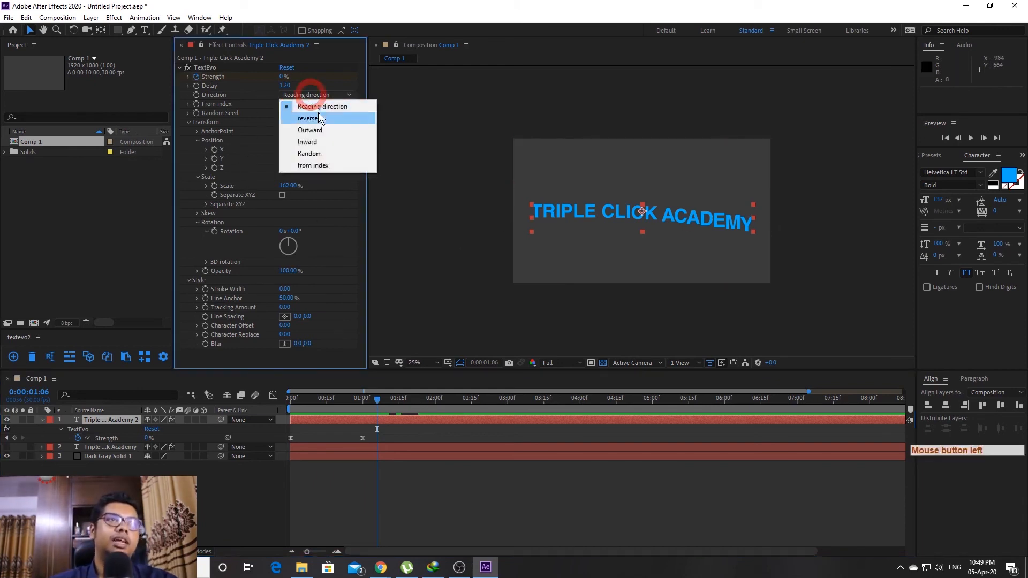
left_click(316, 111)
left_click_drag(347, 400, 326, 400)
key("space")
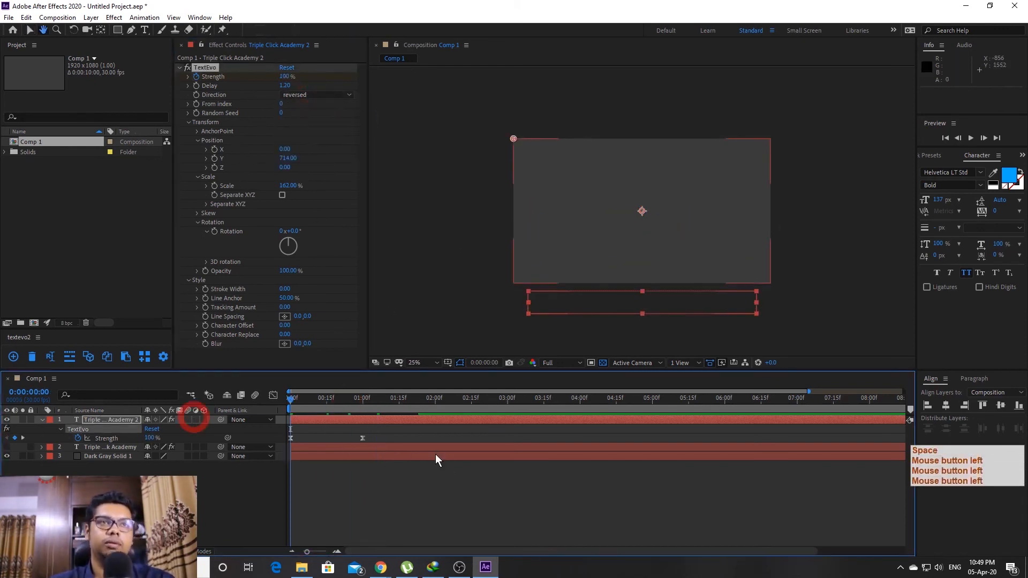
key("space")
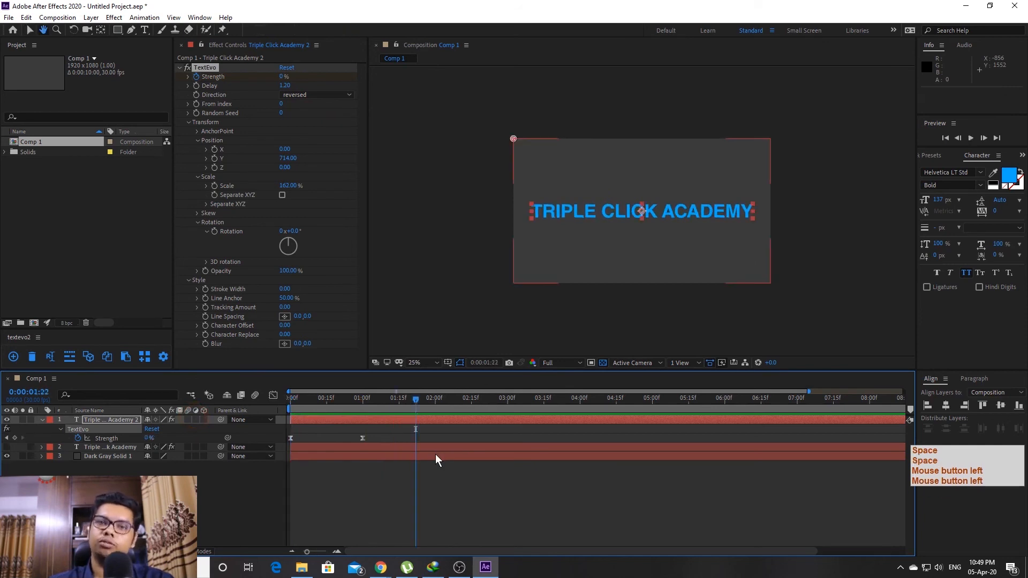
Switch Direction to outward and preview it
left_click(315, 95)
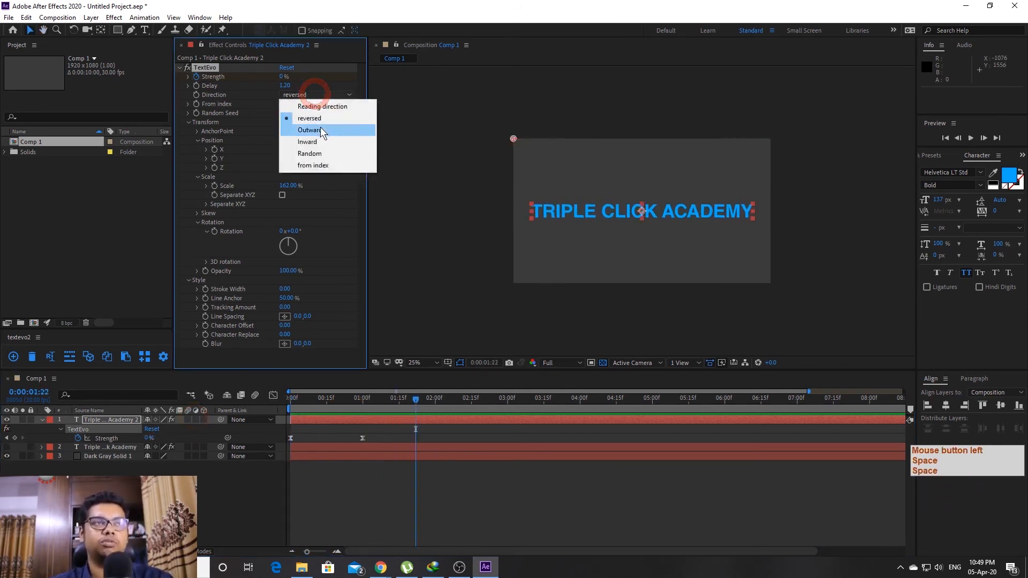
left_click(311, 130)
left_click(107, 423)
key("space")
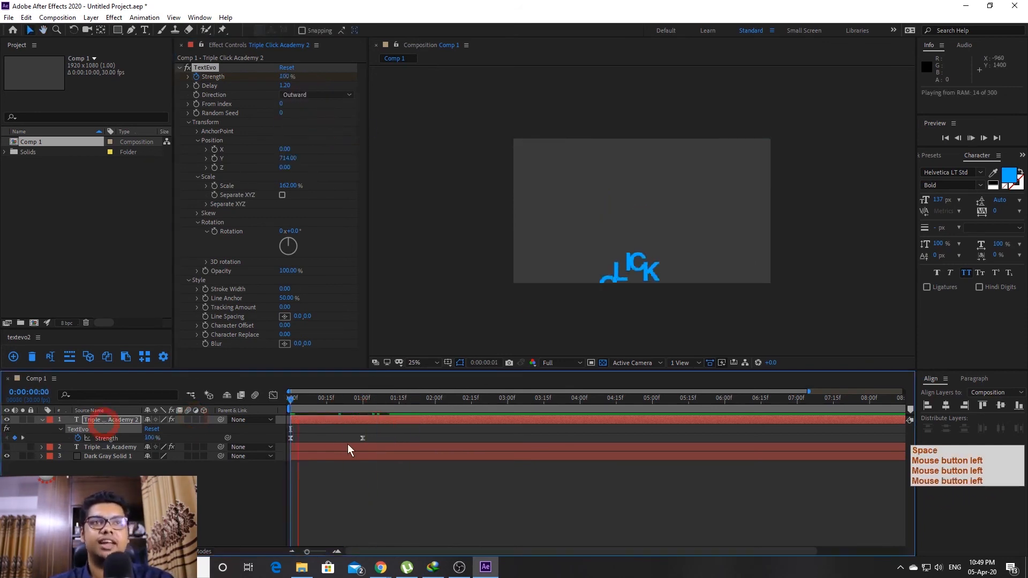
key("space")
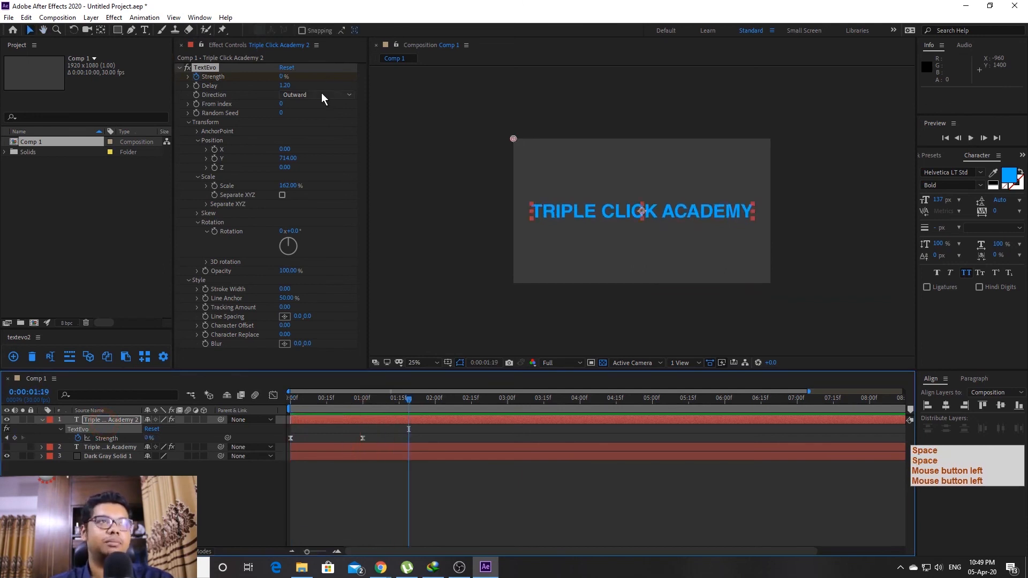
Switch Direction to inward and preview it from the start
left_click(321, 94)
left_click(320, 142)
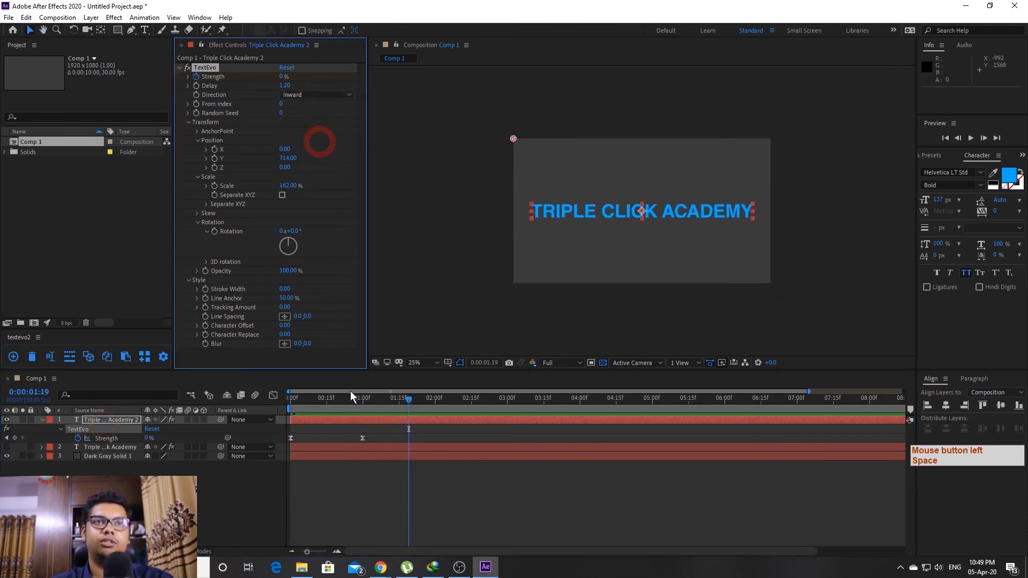
left_click_drag(344, 401, 291, 399)
key("space")
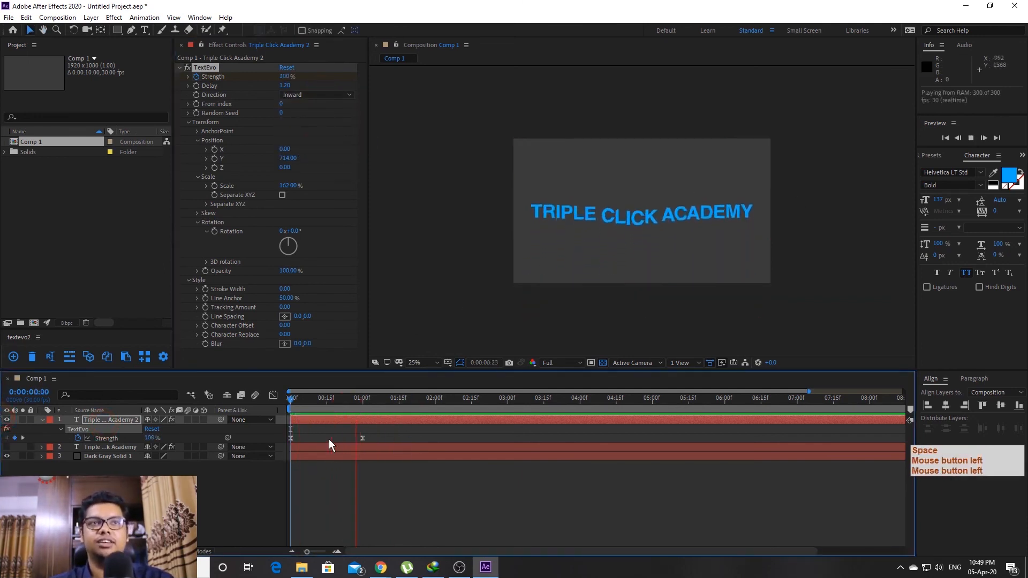
key("space")
Preview the random Direction, then settle on from index
left_click(309, 95)
left_click(321, 153)
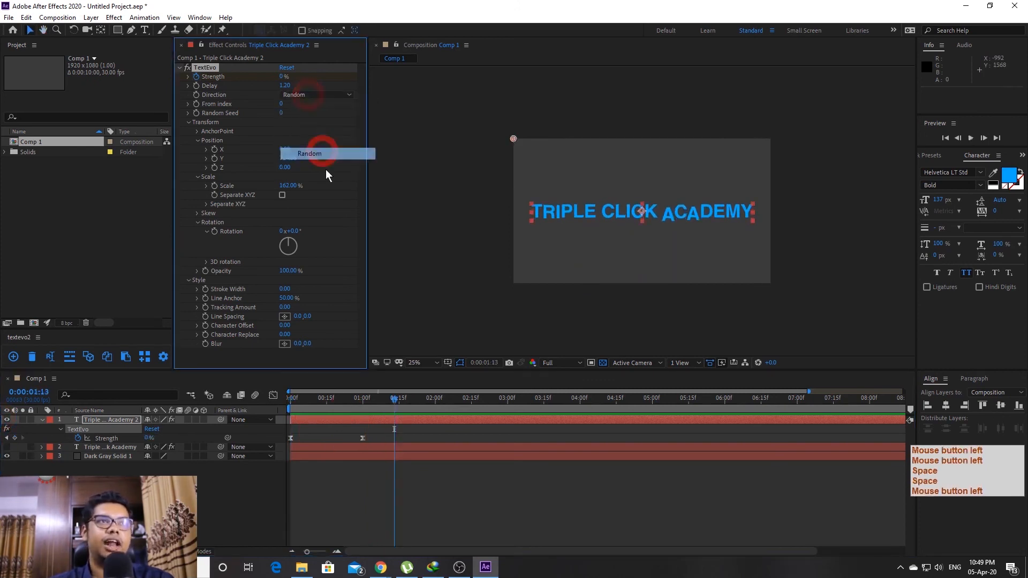
left_click(384, 503)
key("space")
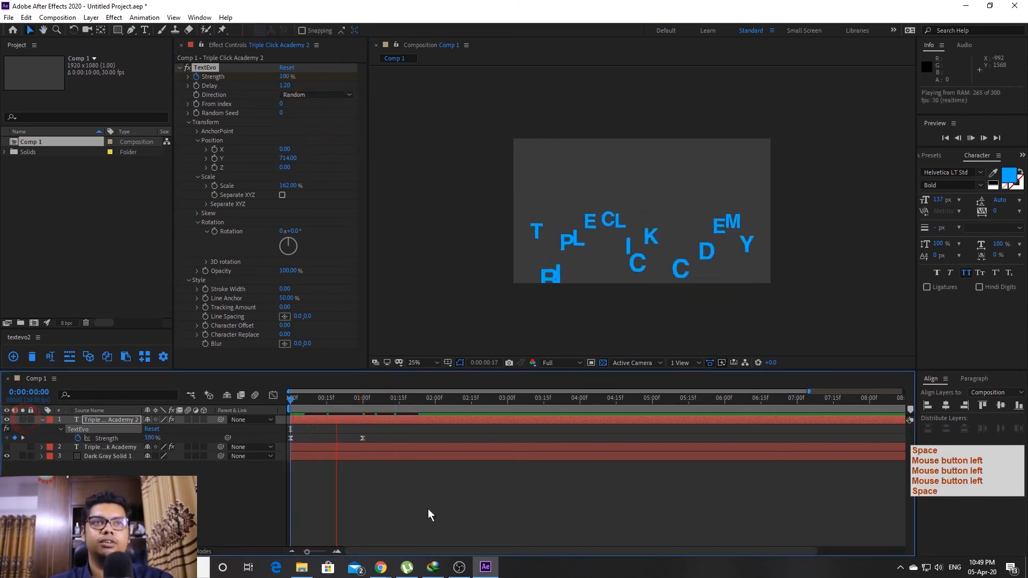
key("space")
left_click(314, 96)
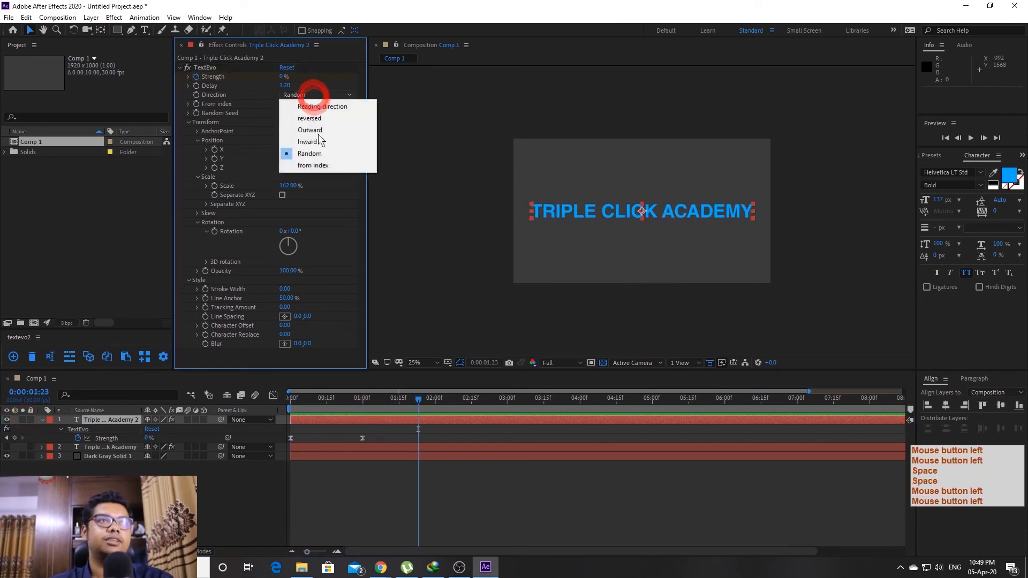
left_click(315, 165)
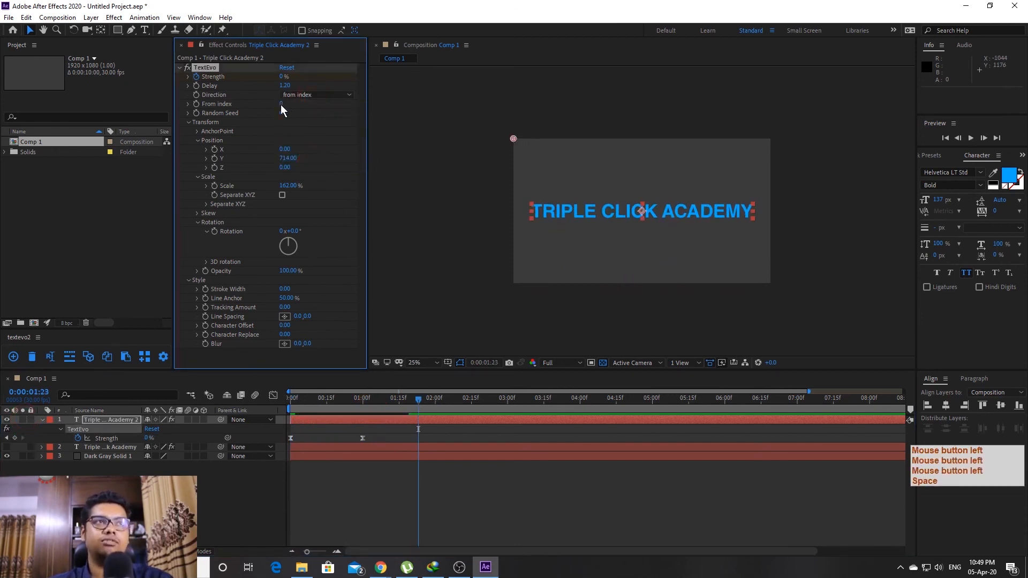
Preview the from-index animation from the start
left_click_drag(380, 399, 291, 400)
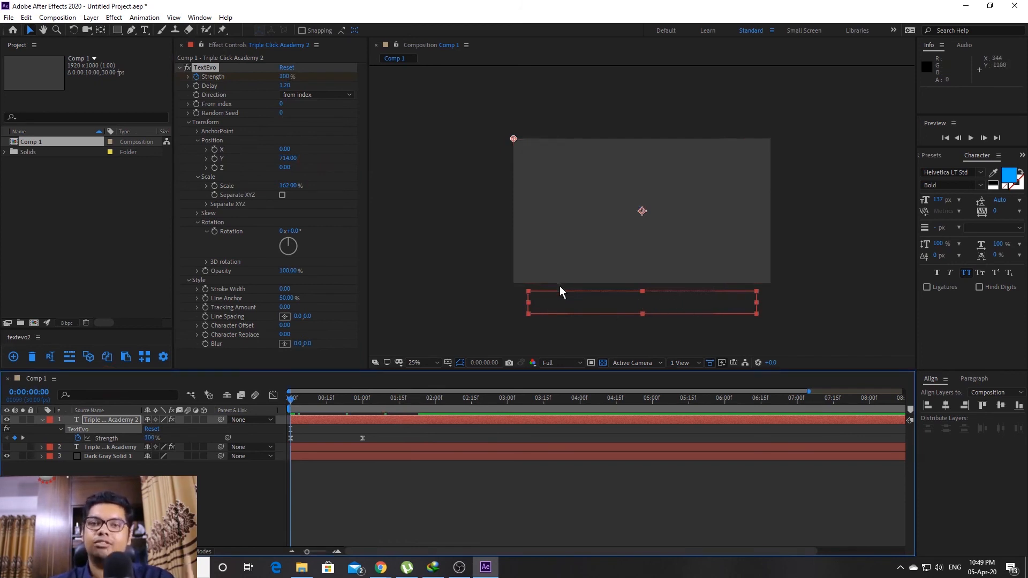
key("space")
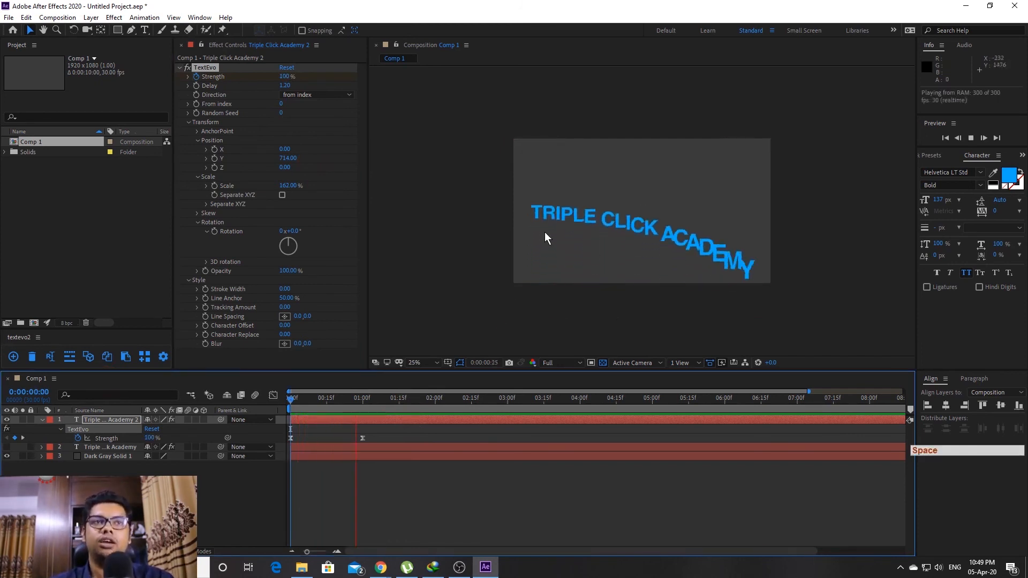
key("space")
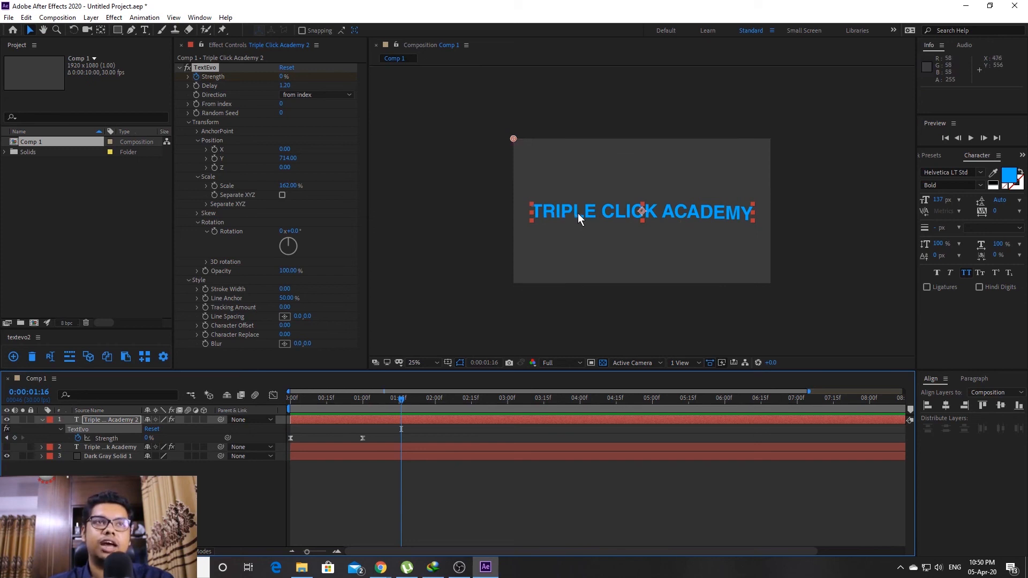
Set From index to 6, preview it, and copy the TextEvo effect settings
left_click(281, 103)
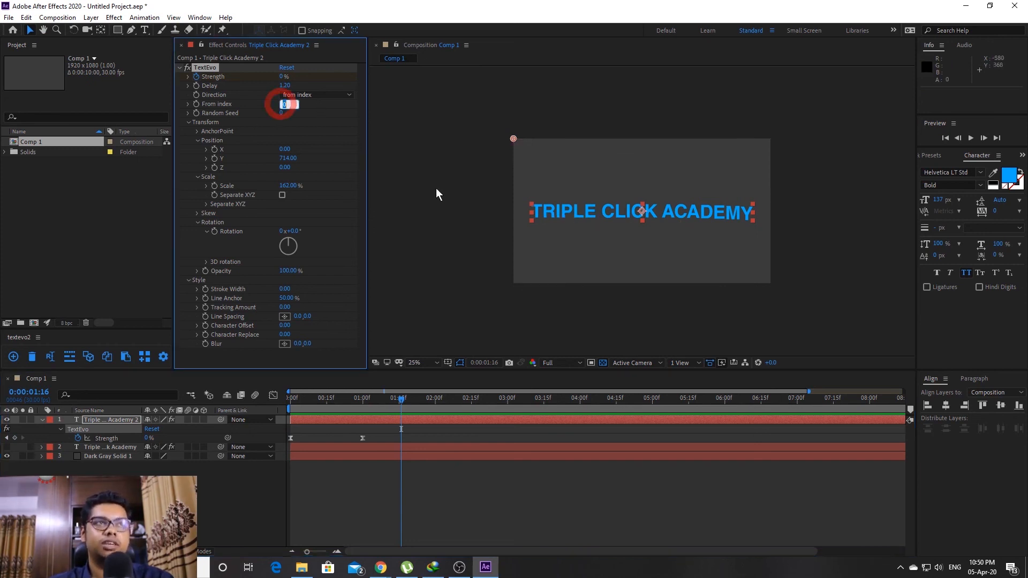
type("6")
key("Return")
left_click(293, 398)
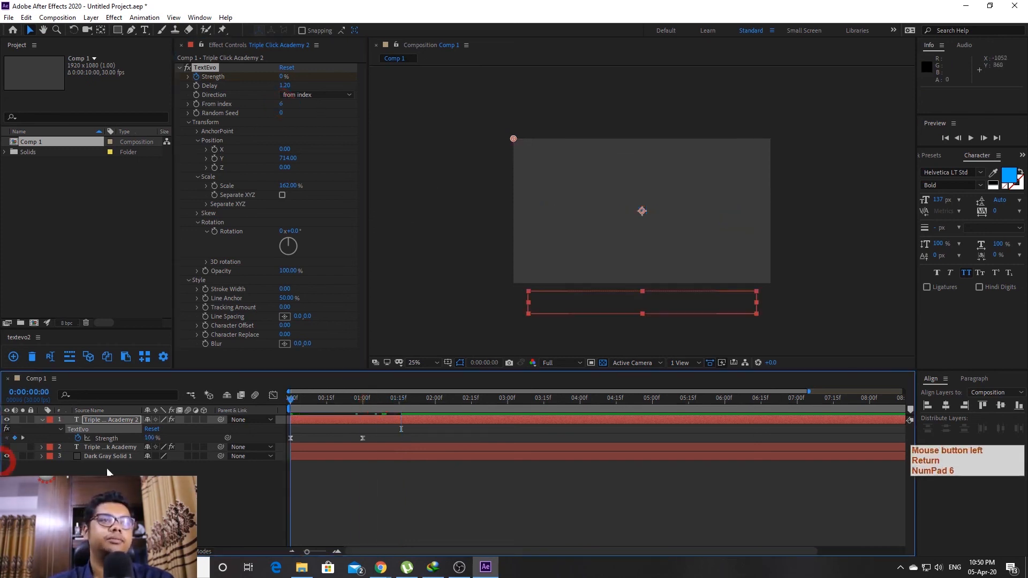
key("space")
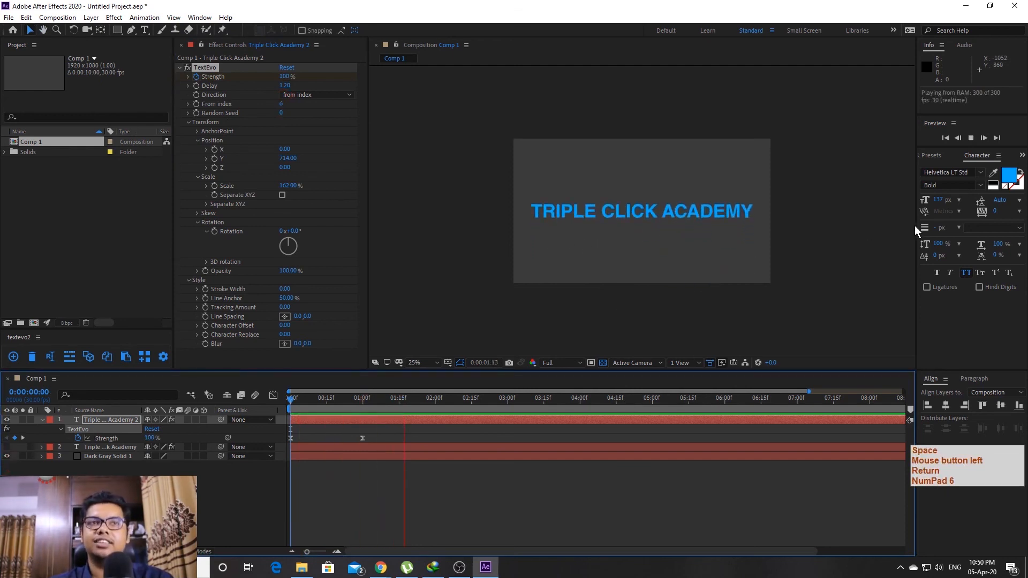
key("space")
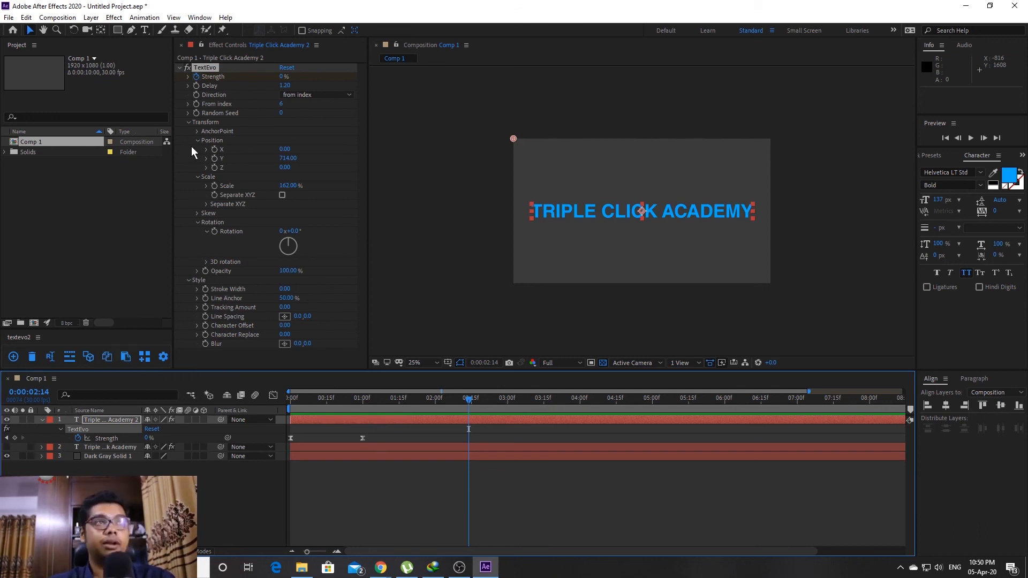
left_click(108, 357)
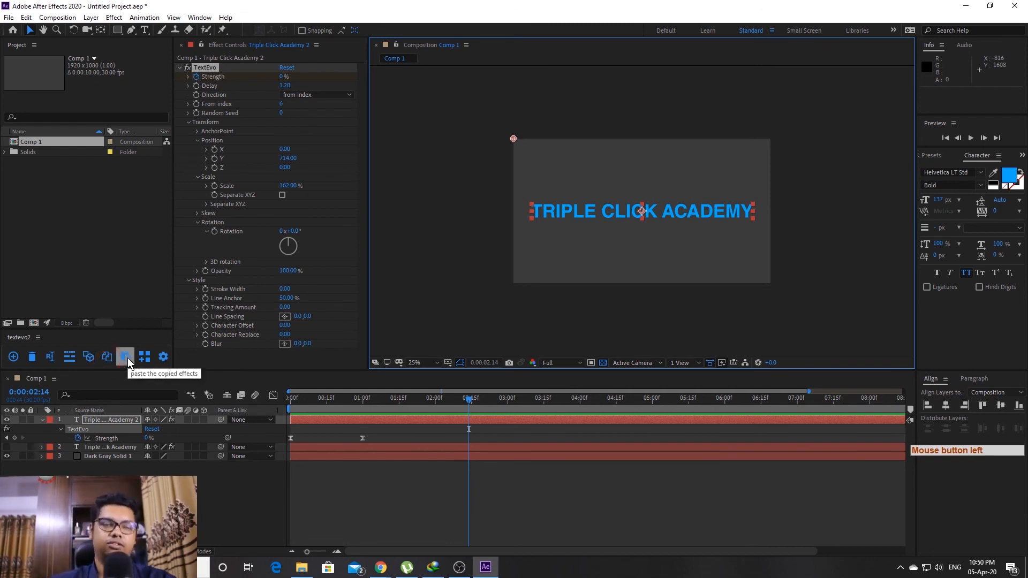
Save the current TextEvo settings as a new named .json preset in Textevo.Presets
left_click(144, 357)
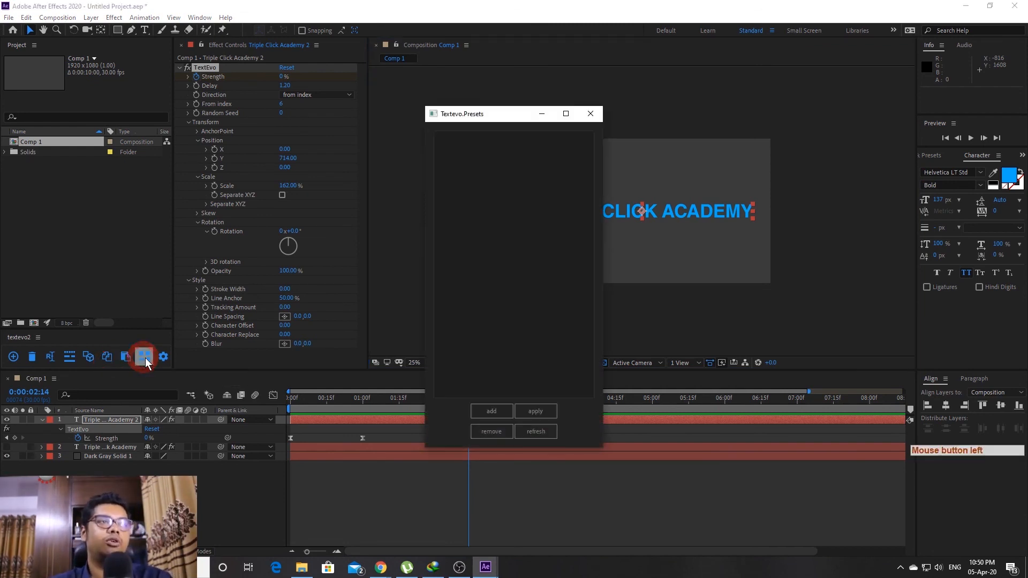
left_click_drag(516, 121, 933, 132)
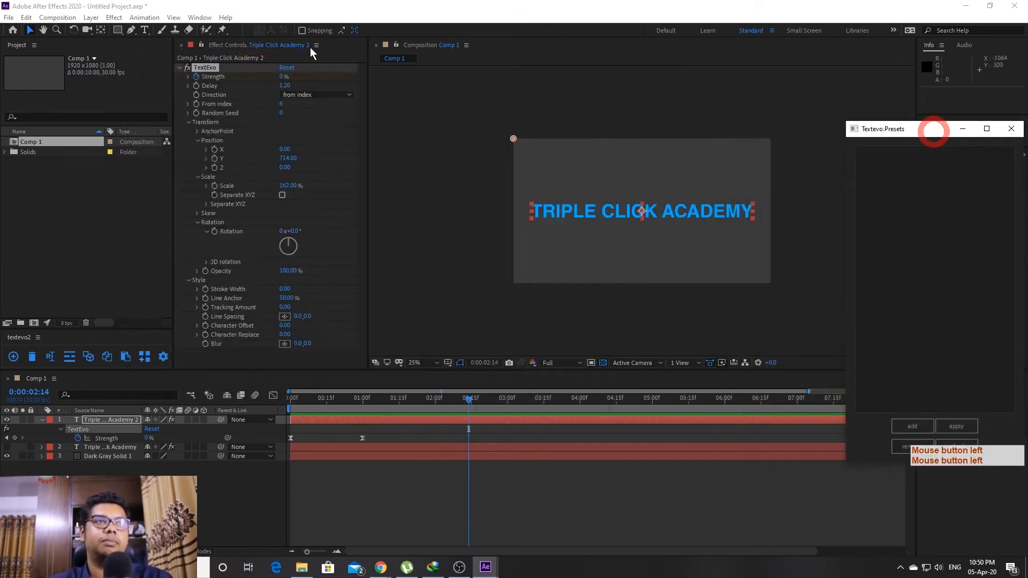
left_click(921, 426)
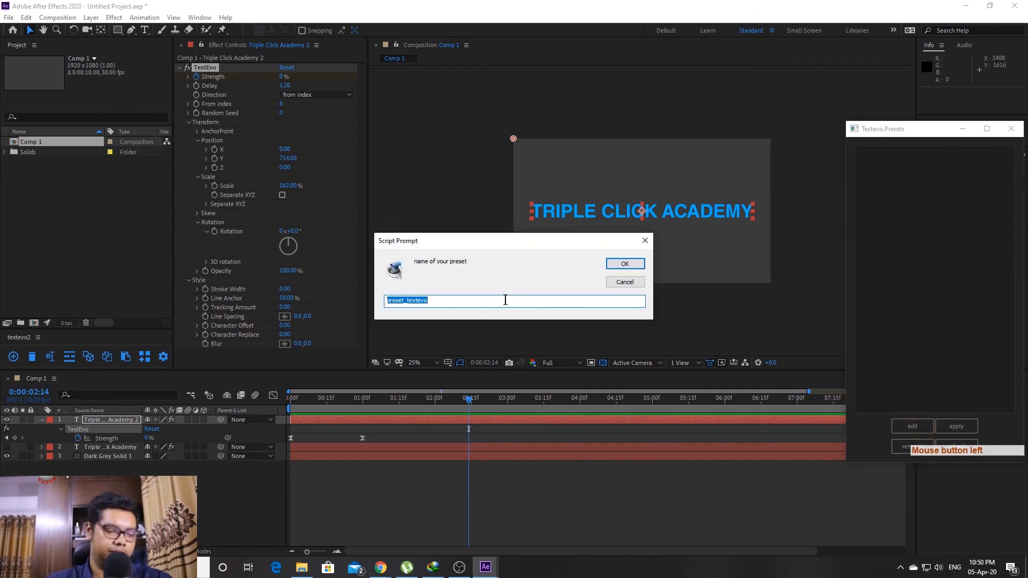
type("firuz")
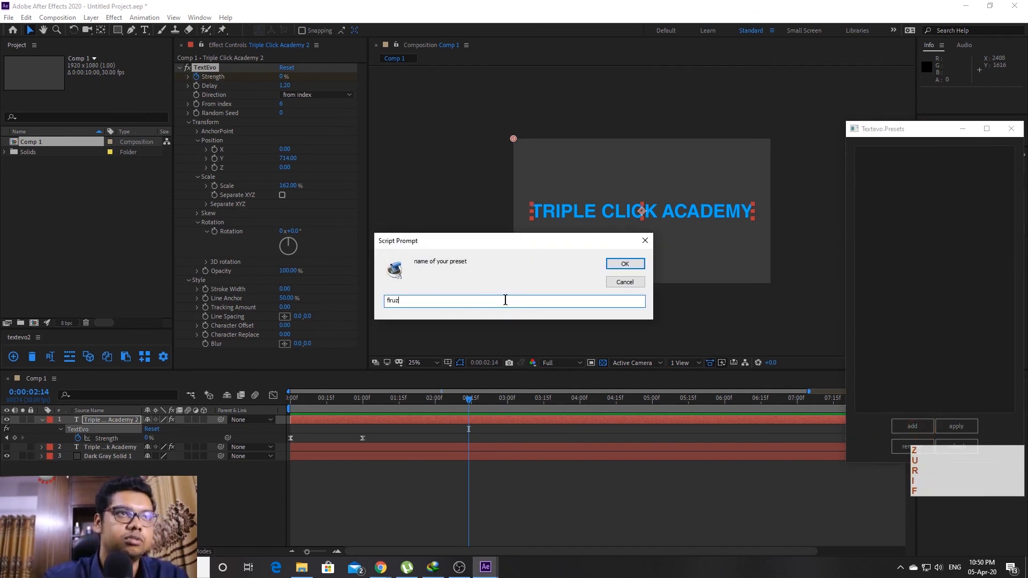
key("Return")
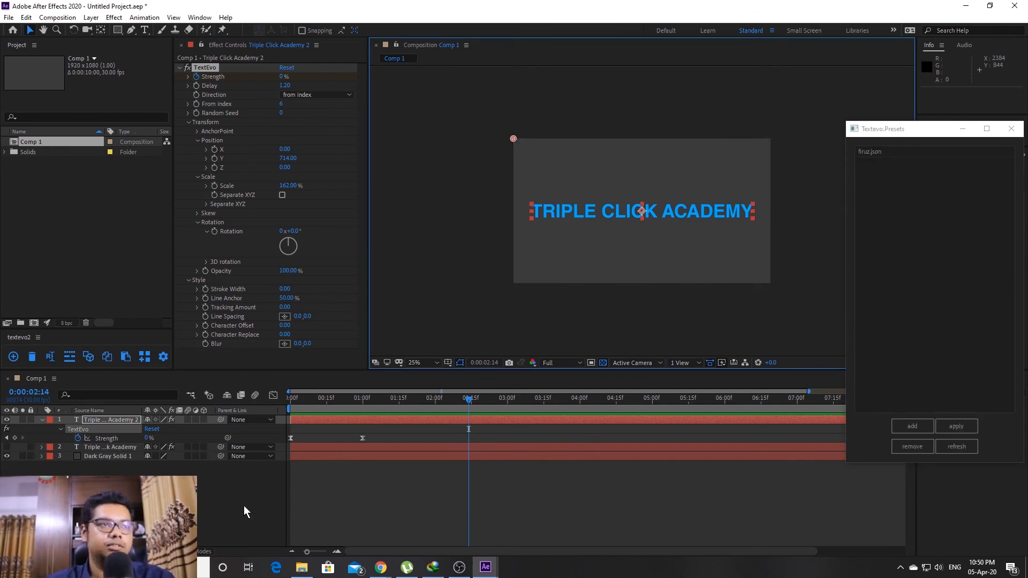
left_click(65, 468)
Hide the TRIPLE CLICK ACADEMY layer and type the full name as a new text layer
left_click(45, 423)
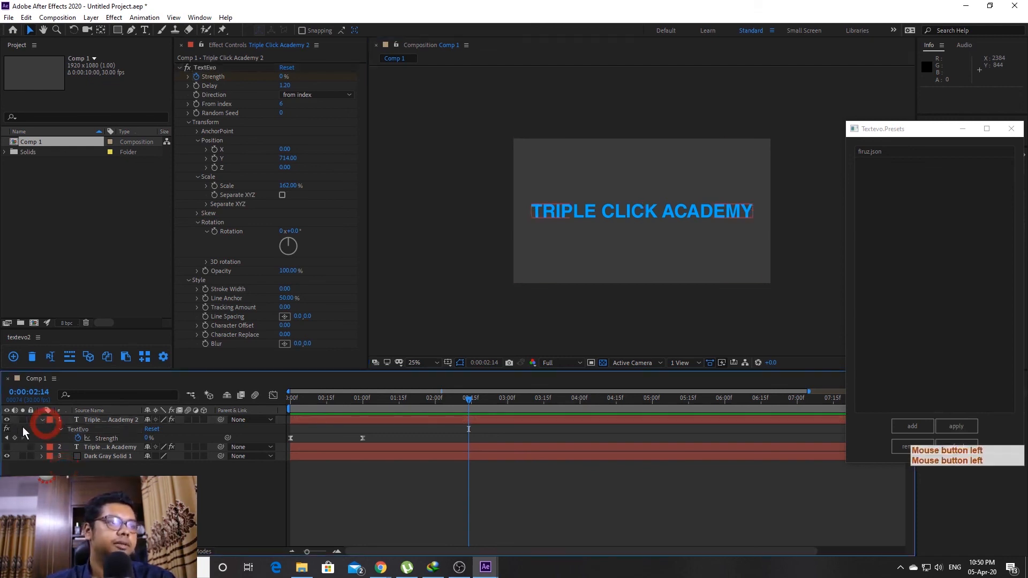
left_click(6, 420)
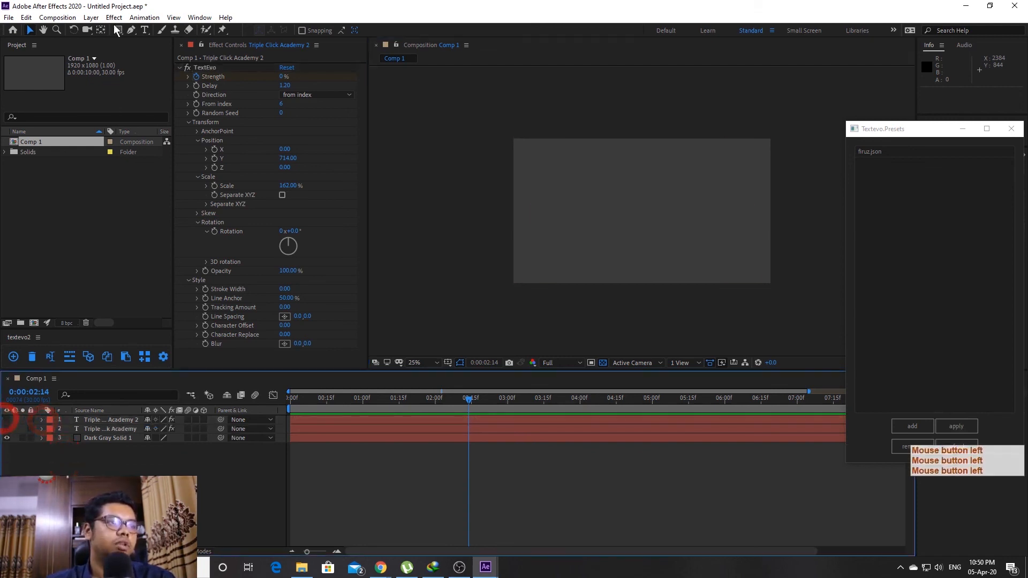
left_click(144, 30)
left_click(549, 208)
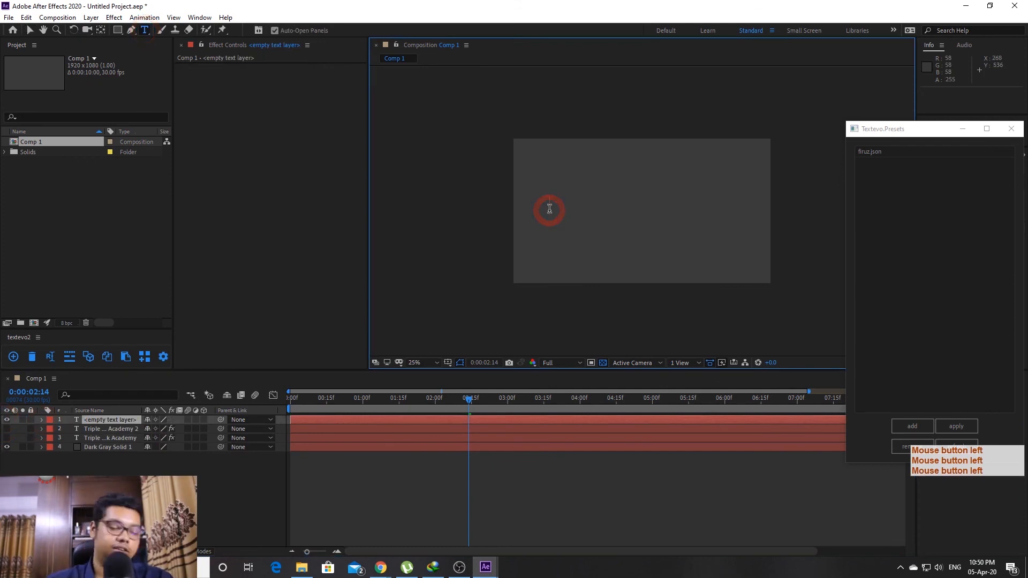
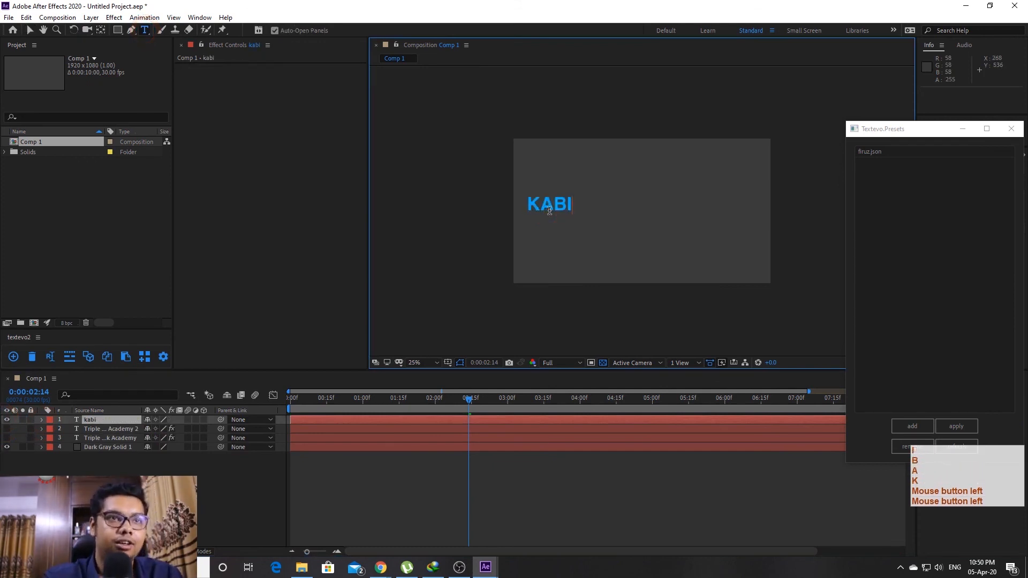
key("Home")
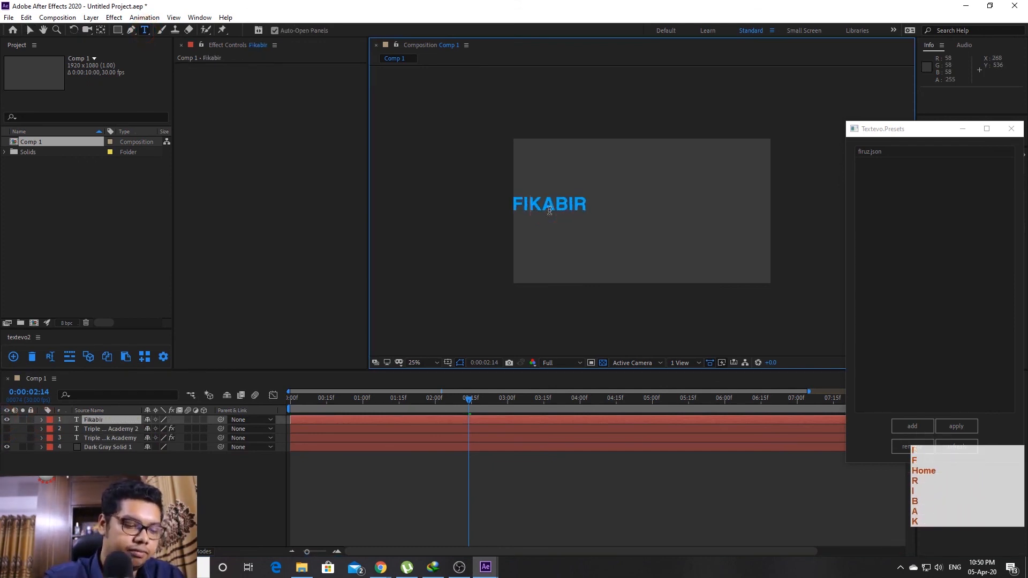
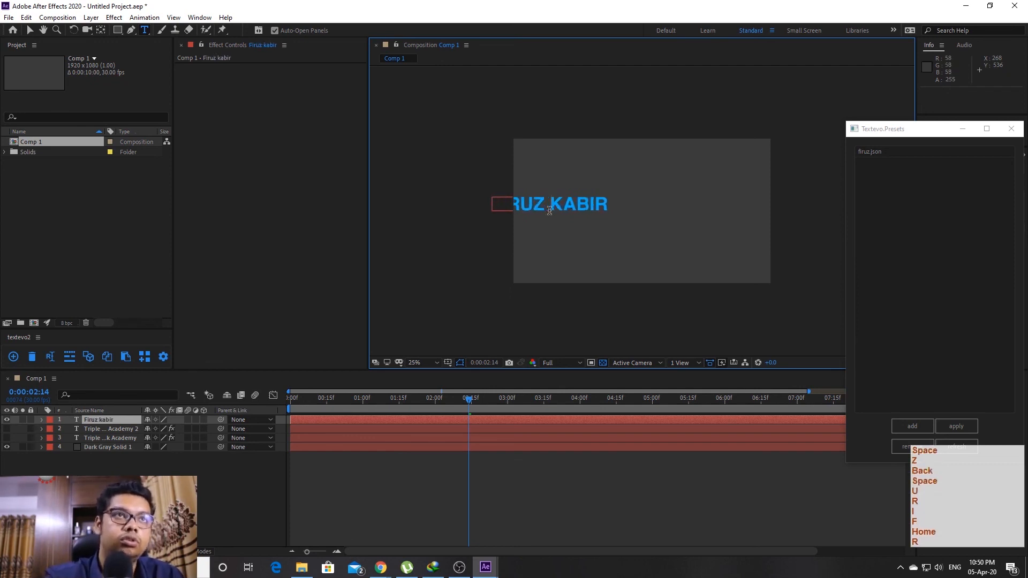
key("End")
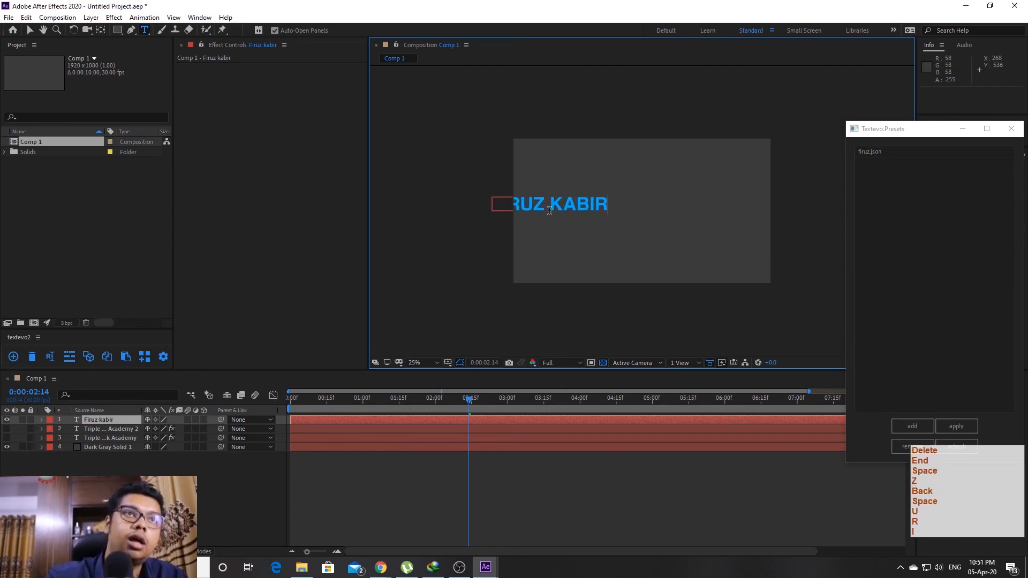
key("Delete")
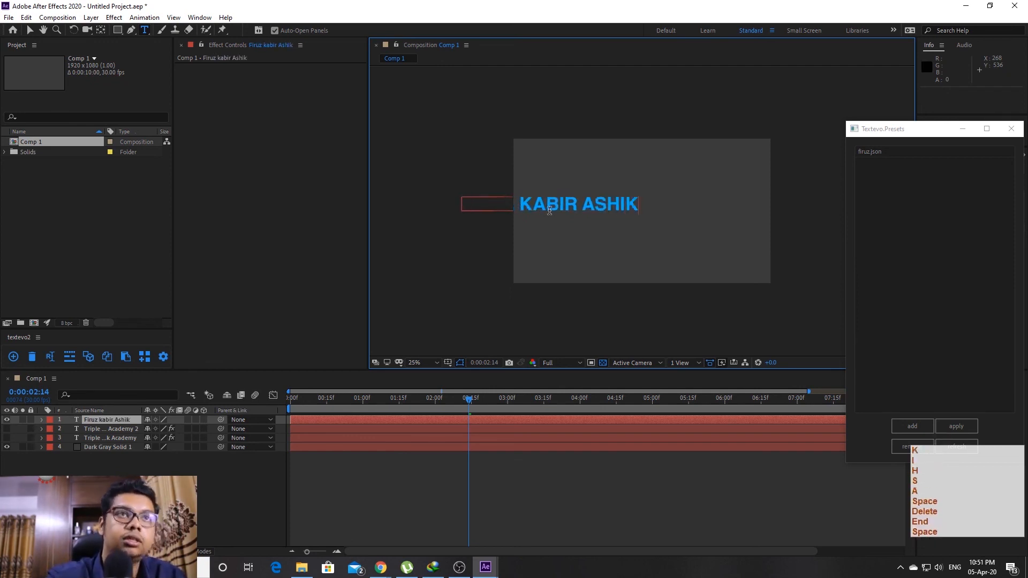
Move the name text horizontally to the comp centre and select its layer
left_click(30, 30)
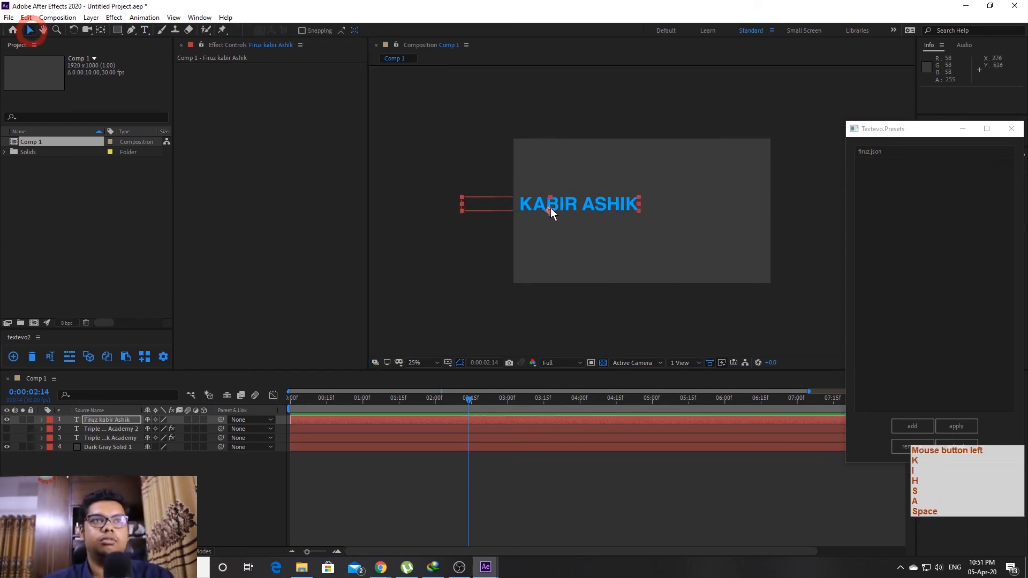
left_click_drag(605, 204, 699, 210)
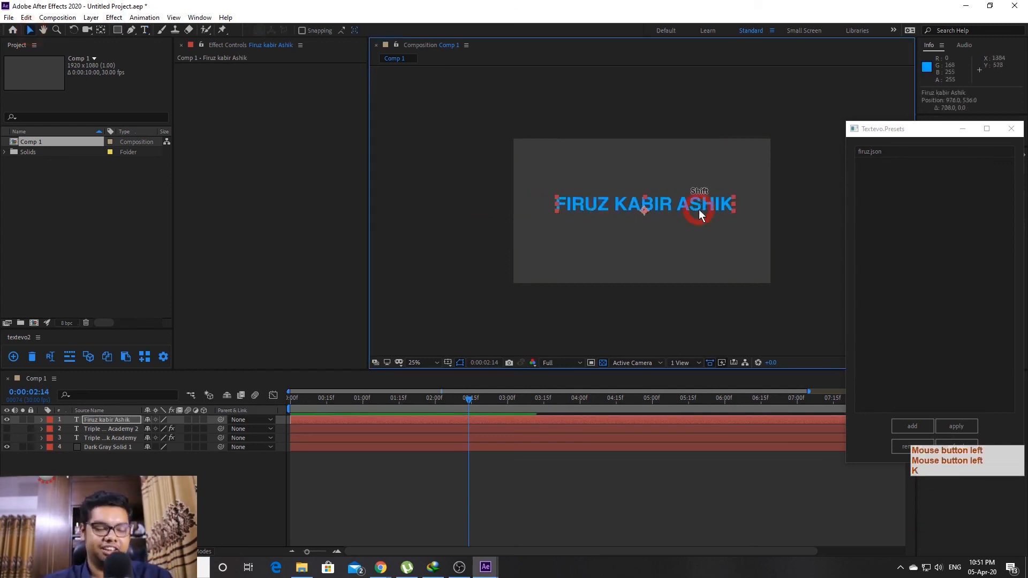
key("shift+slash")
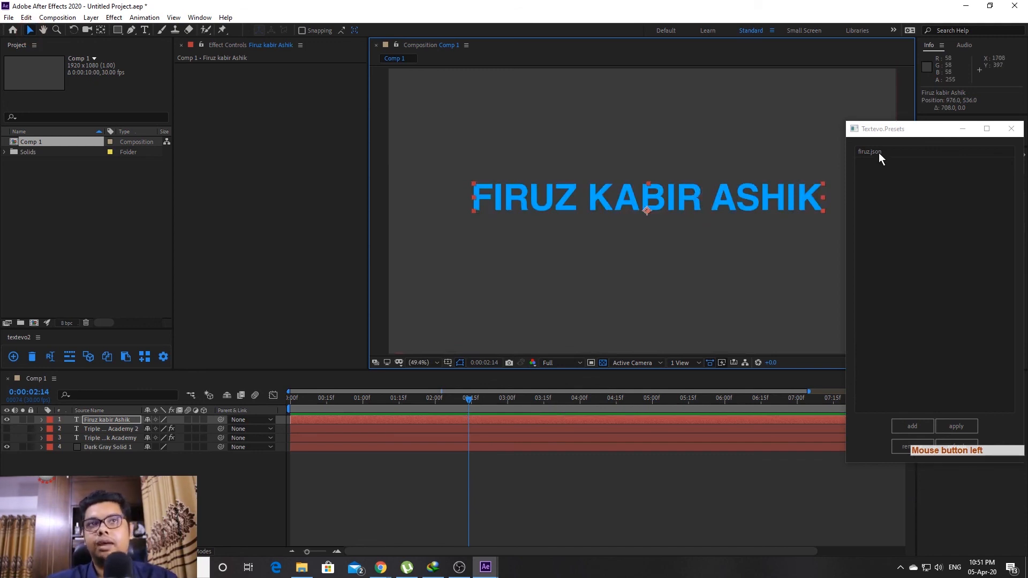
left_click(104, 418)
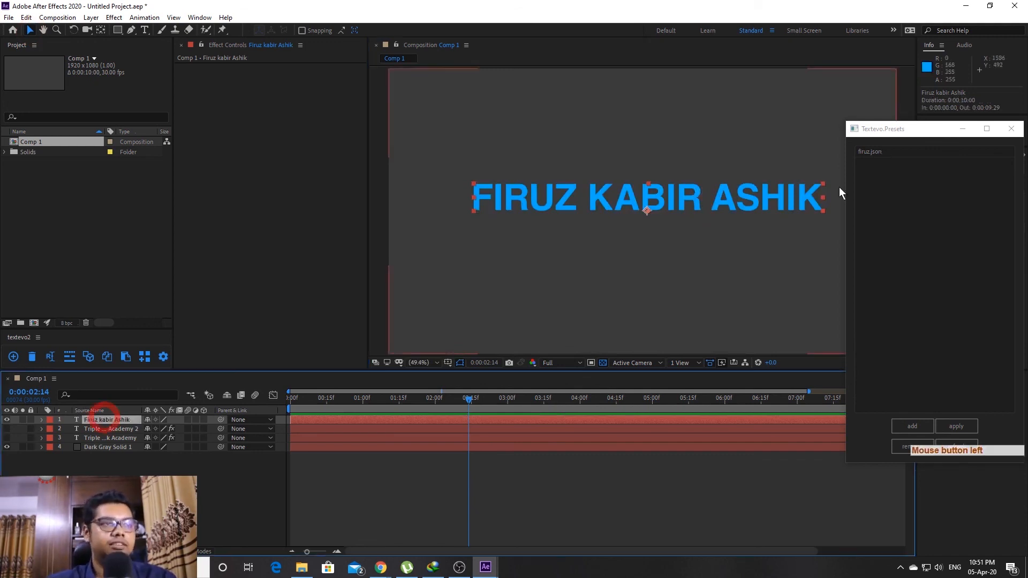
Apply the saved .json preset to the name layer and reveal its keyframed properties
left_click(864, 152)
left_click(958, 426)
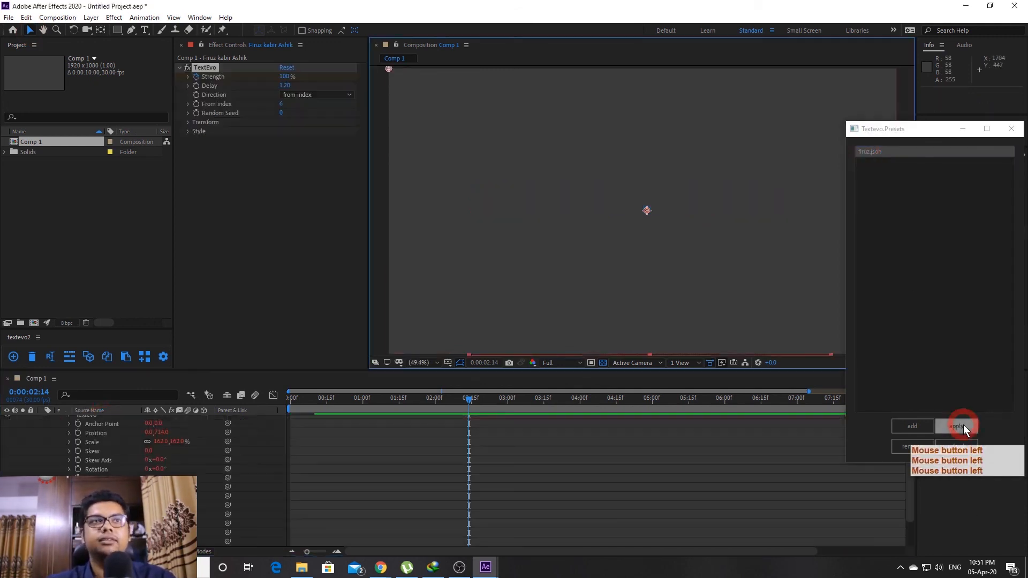
scroll(319, 471, "up", 3)
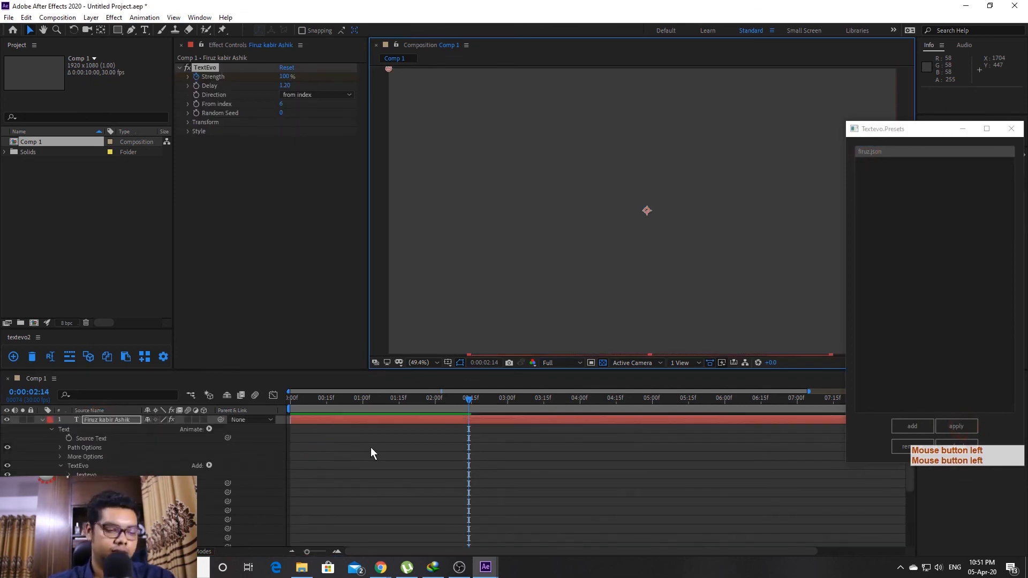
key("u")
Check the Strength keyframes and scrub through 4:12 to preview the name animating in
left_click_drag(451, 431, 617, 454)
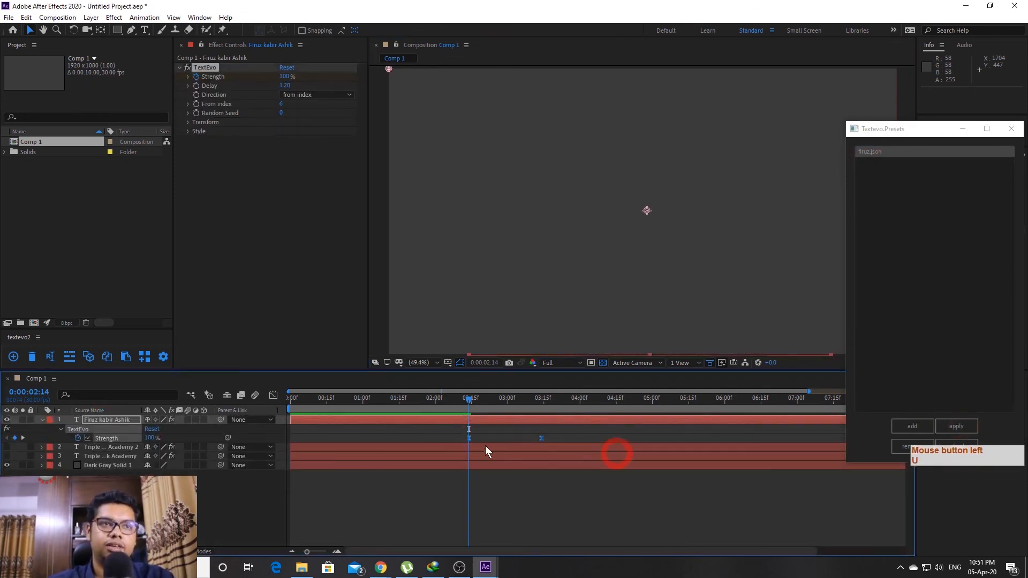
left_click(467, 438)
left_click(562, 438)
left_click_drag(449, 396, 609, 426)
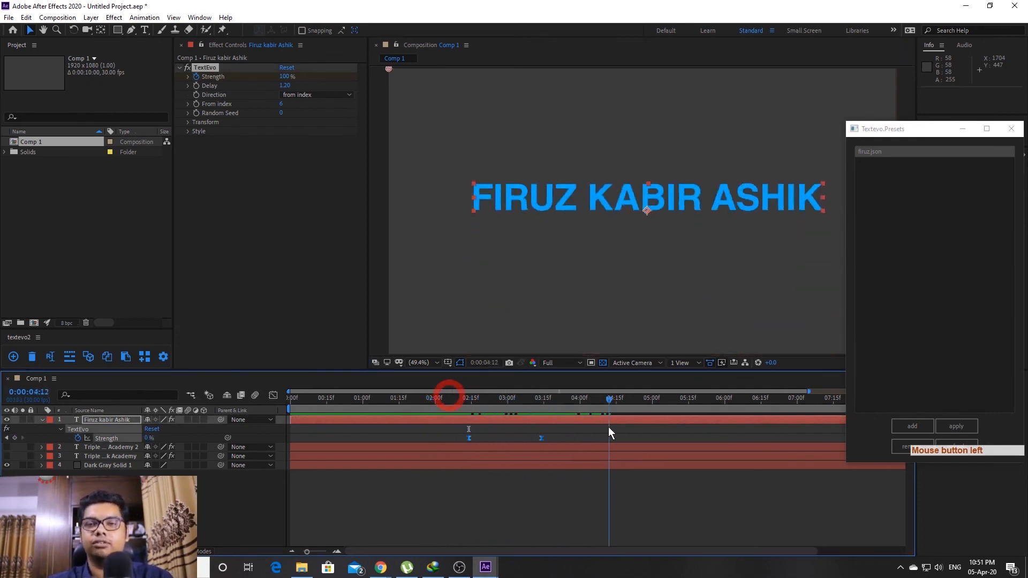
left_click(608, 427)
left_click(38, 423)
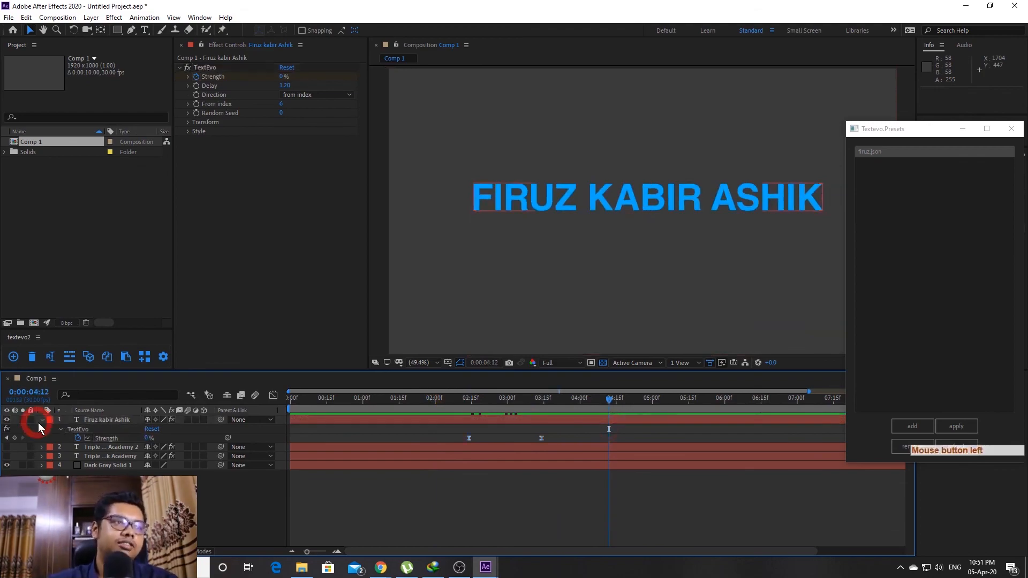